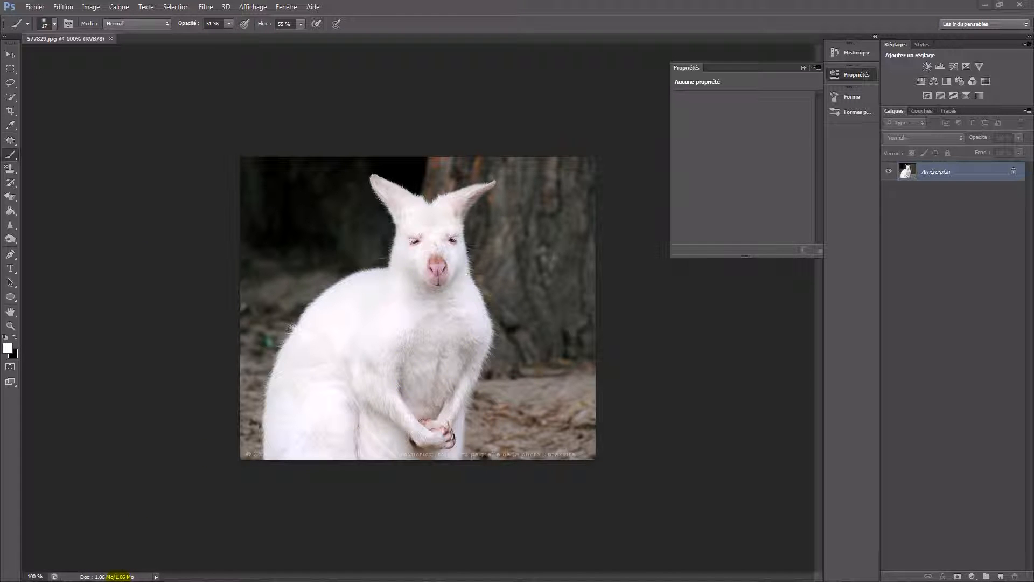
# Preview the 340611-sepik dog photo from its folder in the Windows photo viewer.
pyautogui.moveTo(112, 577)
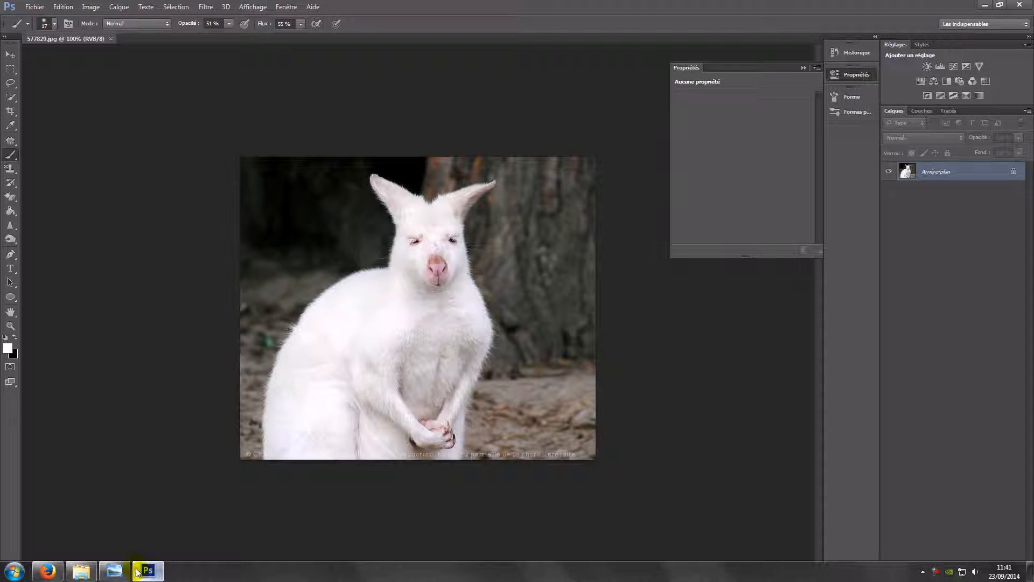
pyautogui.click(112, 577)
pyautogui.doubleClick(133, 96)
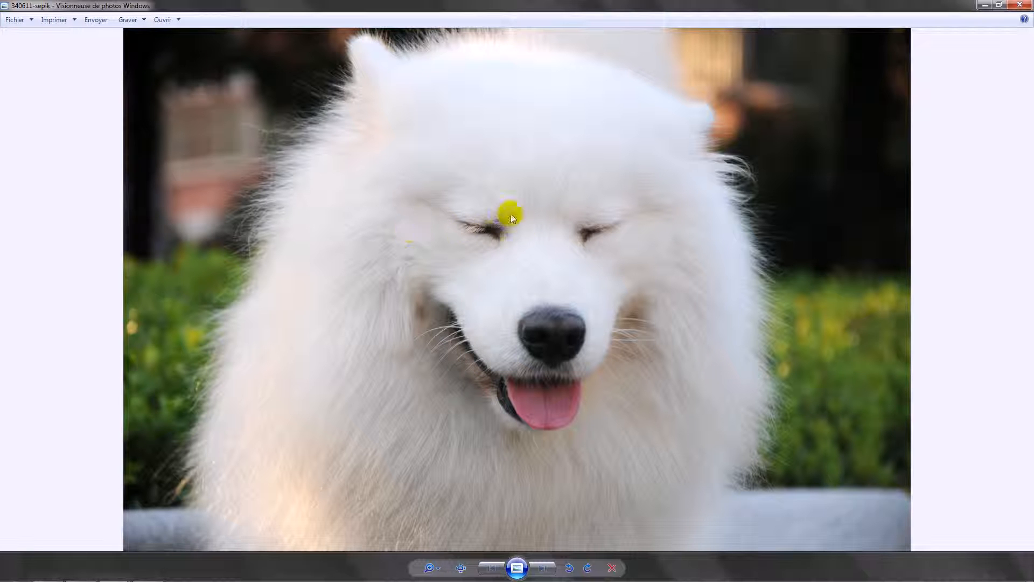
pyautogui.moveTo(948, 8); pyautogui.dragTo(845, 119)
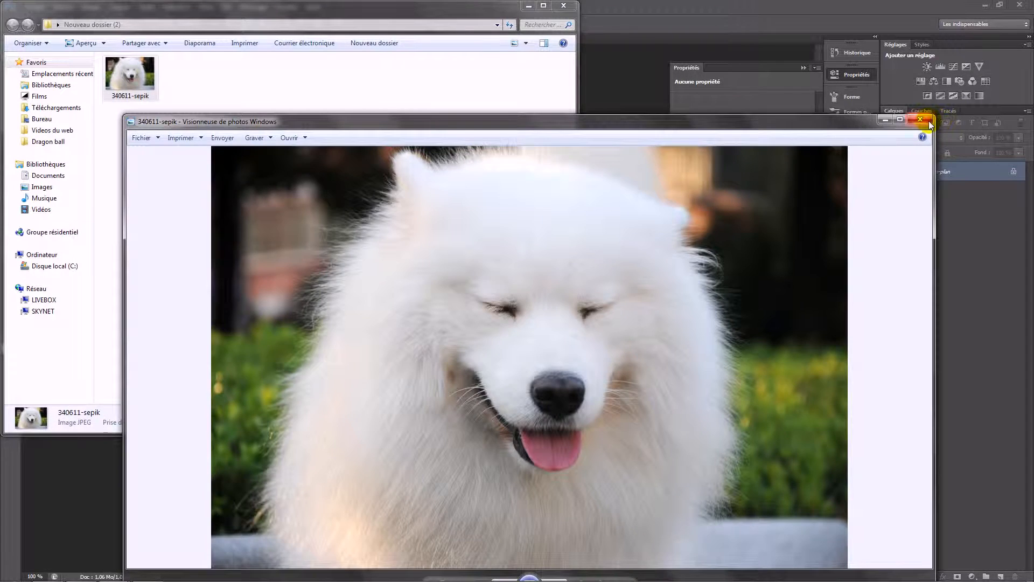
pyautogui.click(920, 119)
pyautogui.click(609, 304)
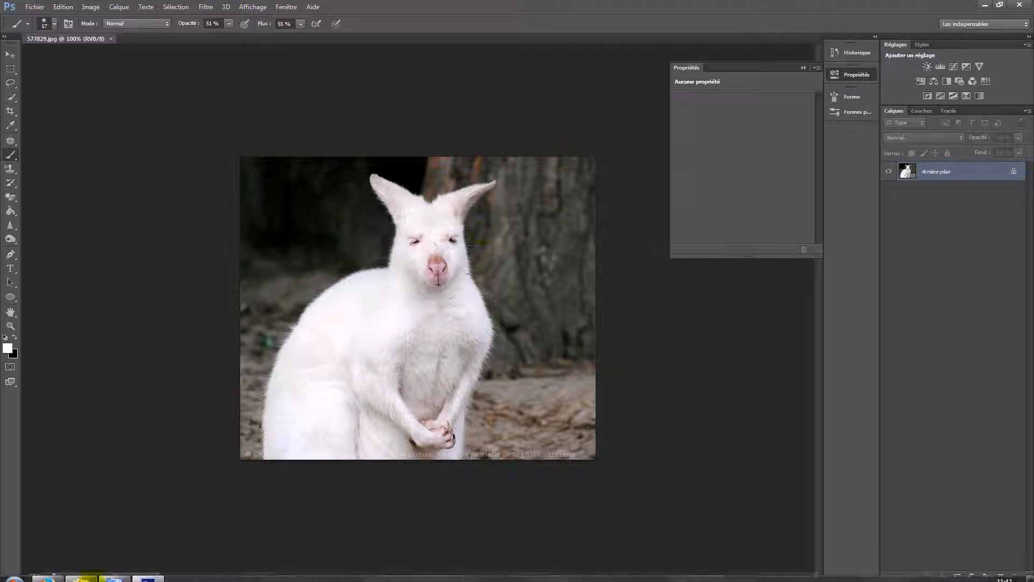
pyautogui.click(81, 571)
pyautogui.doubleClick(147, 89)
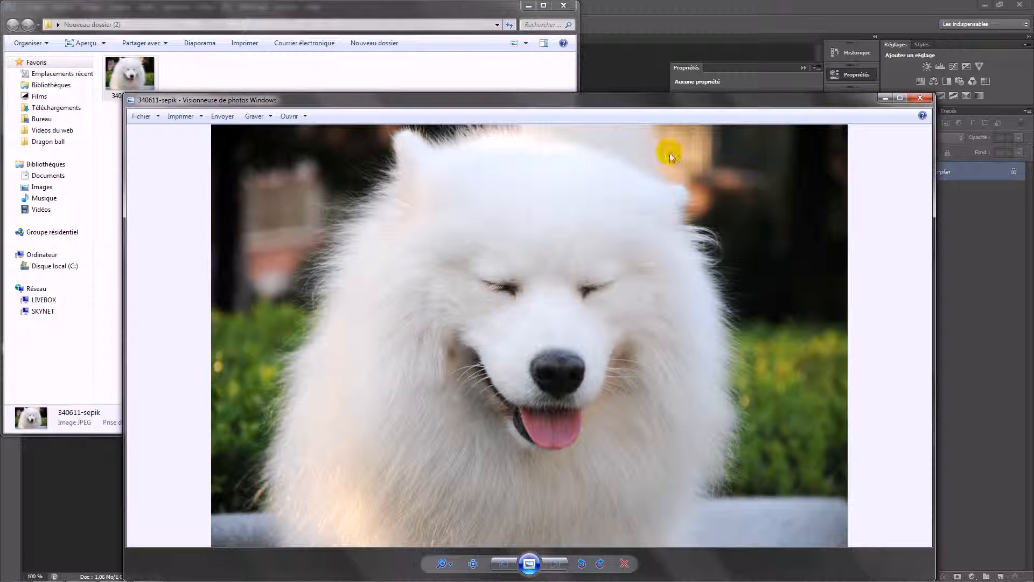
pyautogui.click(919, 98)
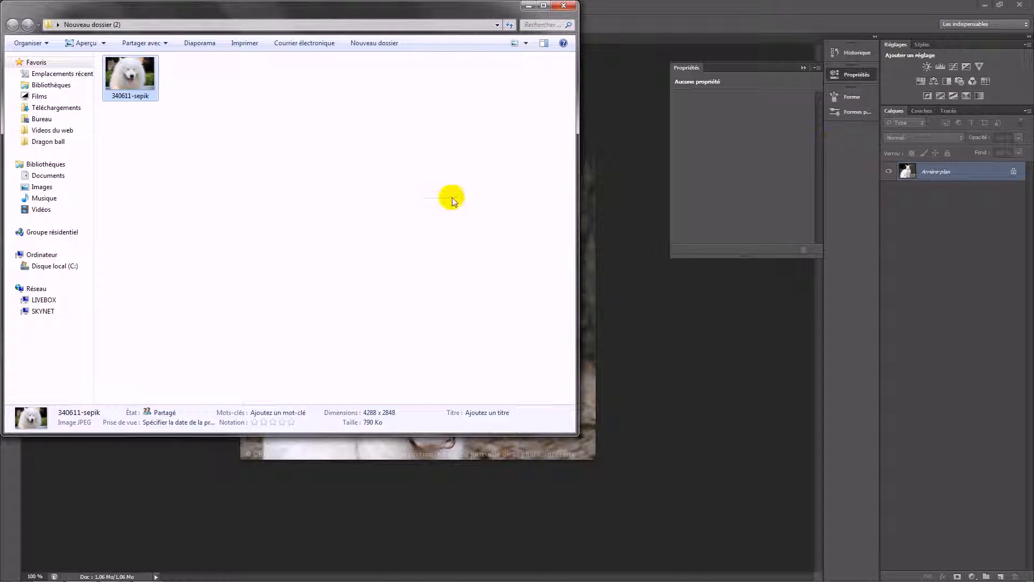
# Place the 340611-sepik photo from the folder into the Photoshop document 577829.jpg and lower its layer opacity to 55%.
pyautogui.moveTo(491, 24); pyautogui.dragTo(1012, 240)
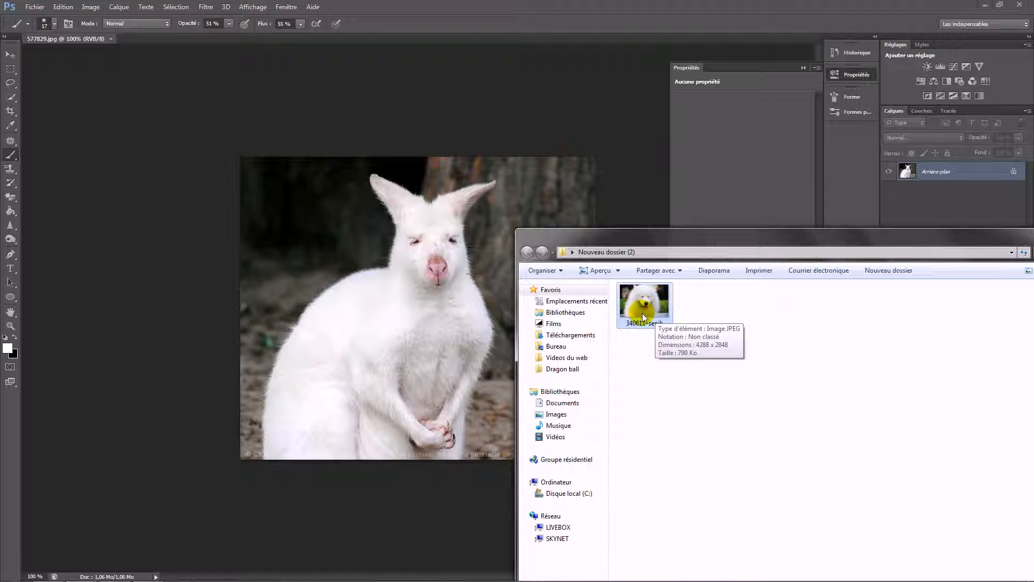
pyautogui.moveTo(642, 313); pyautogui.dragTo(474, 275)
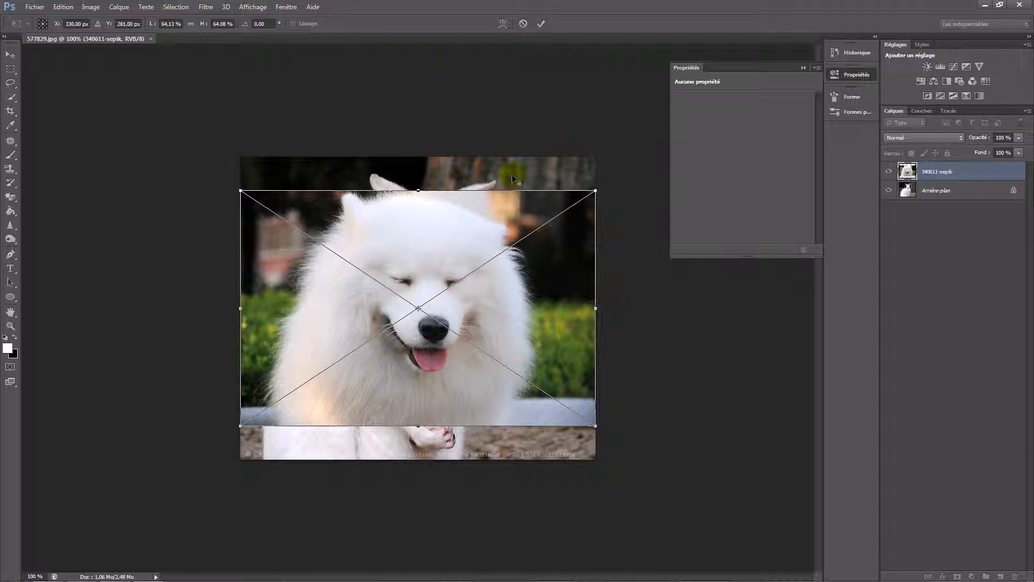
pyautogui.click(977, 138)
pyautogui.moveTo(979, 141); pyautogui.dragTo(956, 148)
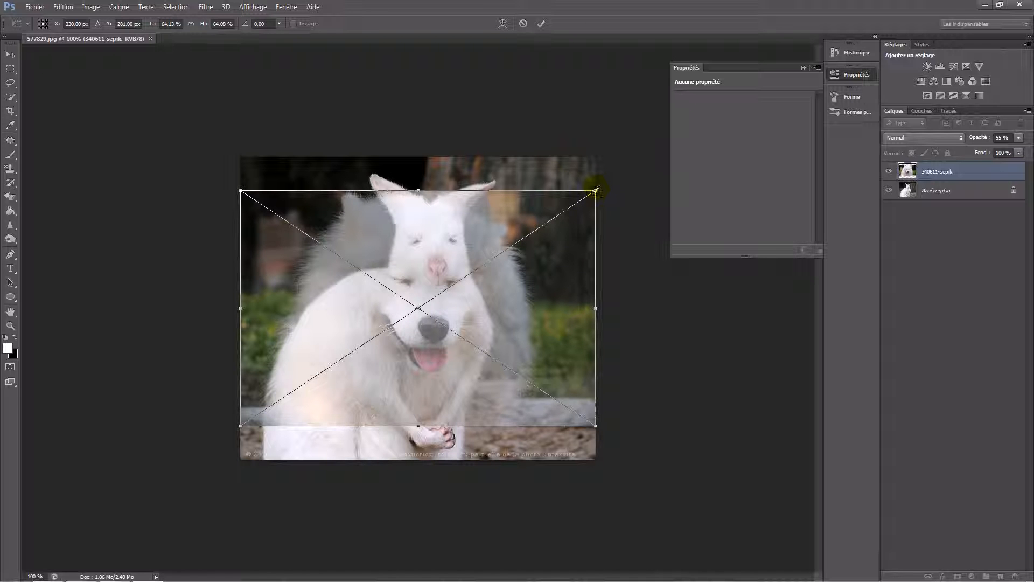
# Scale the dog photo to about 45%, rotated about 6° over the white animal's head, and restore its opacity to 100%.
pyautogui.moveTo(596, 190); pyautogui.dragTo(490, 260)
pyautogui.moveTo(369, 328); pyautogui.dragTo(447, 234)
pyautogui.moveTo(563, 163); pyautogui.dragTo(572, 178)
pyautogui.moveTo(489, 238)
pyautogui.mouseDown()
pyautogui.moveTo(492, 222)
pyautogui.moveTo(492, 243)
pyautogui.mouseUp()
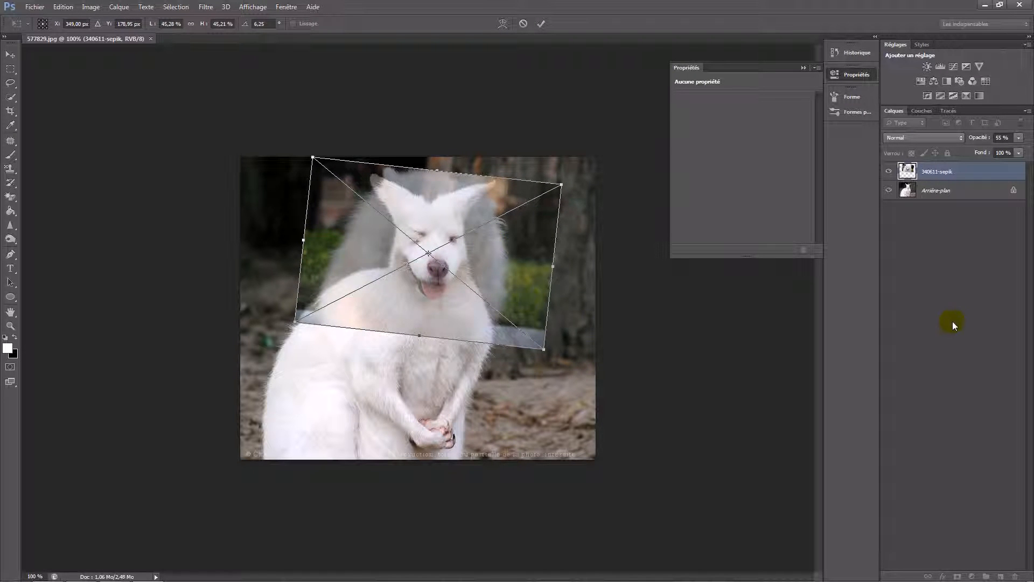
pyautogui.click(541, 24)
pyautogui.moveTo(973, 138); pyautogui.dragTo(1002, 139)
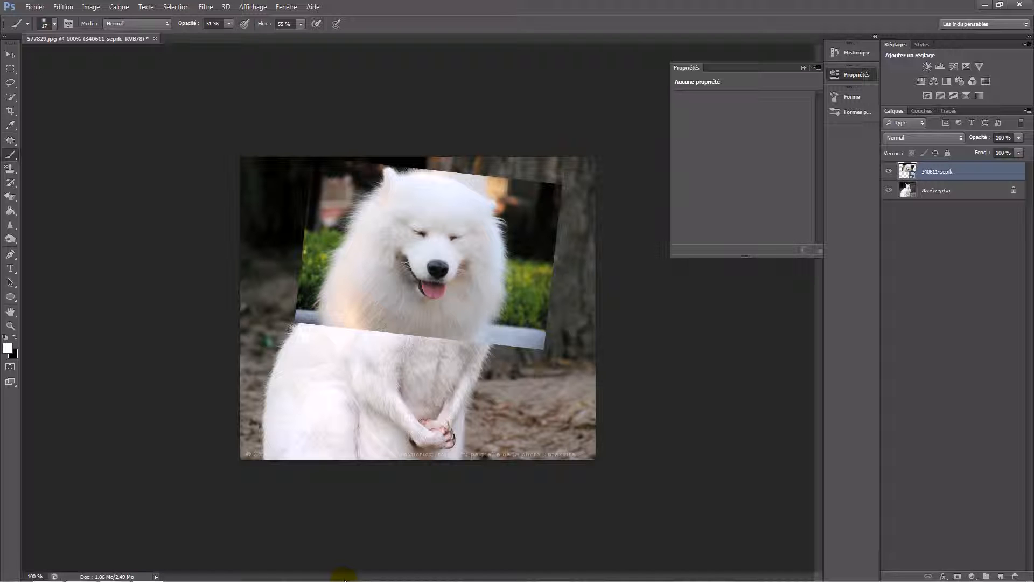
# Rasterize the 340611-sepik smart object layer so it can be edited directly.
pyautogui.moveTo(344, 579)
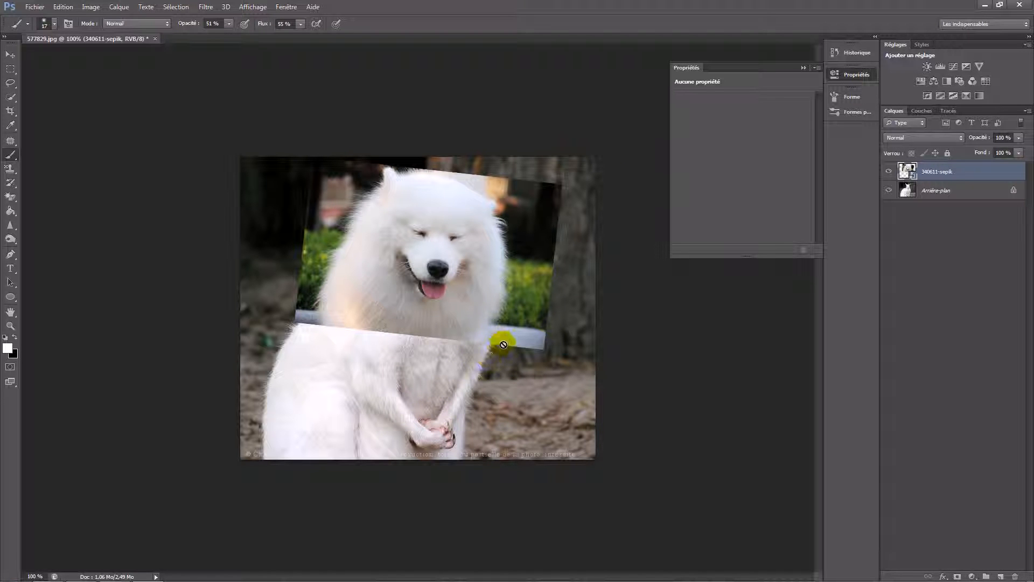
pyautogui.click(494, 296)
pyautogui.click(505, 231)
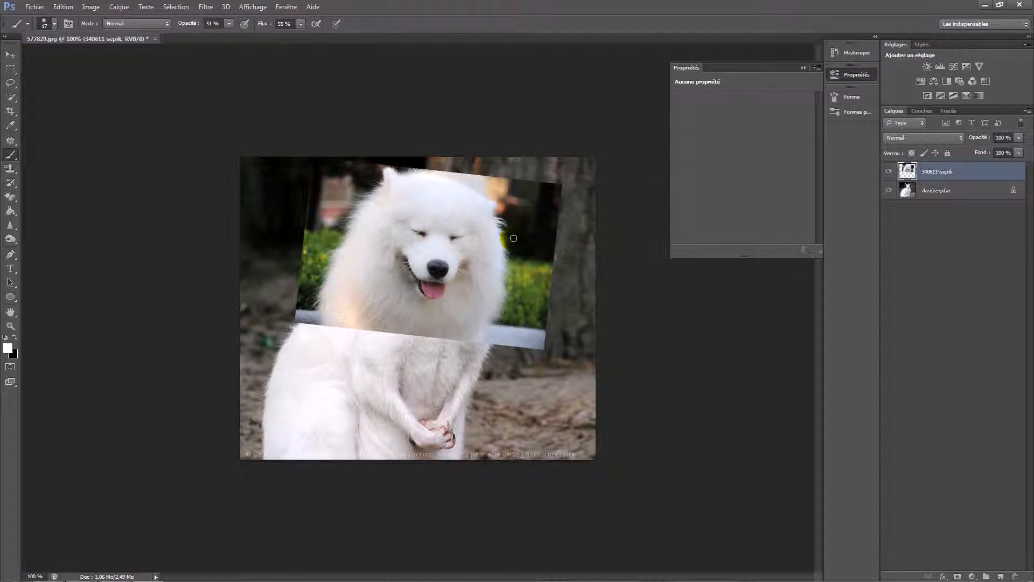
# Enlarge the dog layer to about 107% and nudge it so its head fits the body below.
pyautogui.hotkey('ctrl', 't')
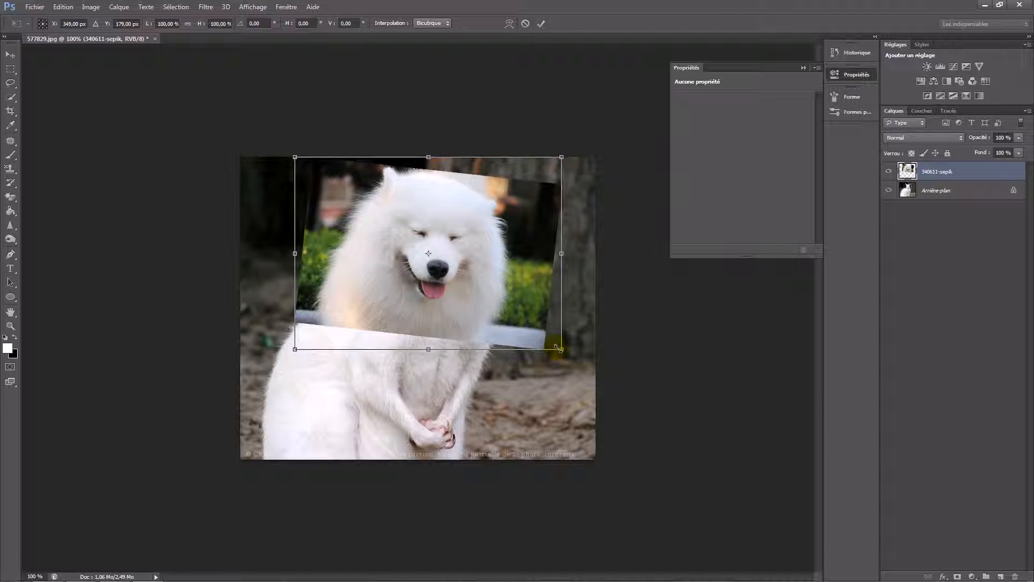
pyautogui.moveTo(558, 349)
pyautogui.mouseDown()
pyautogui.moveTo(577, 361)
pyautogui.moveTo(546, 340)
pyautogui.mouseUp()
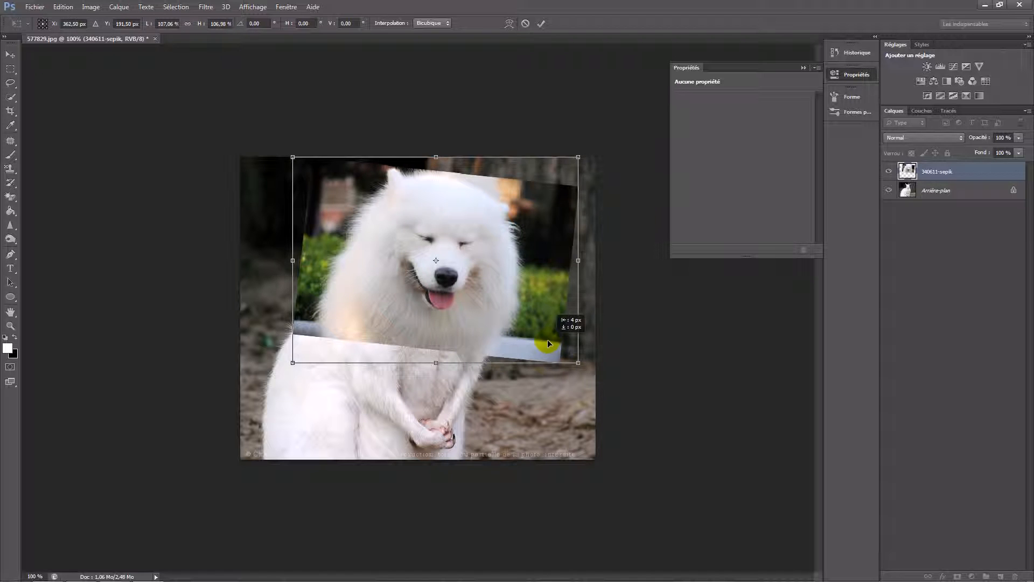
pyautogui.click(549, 25)
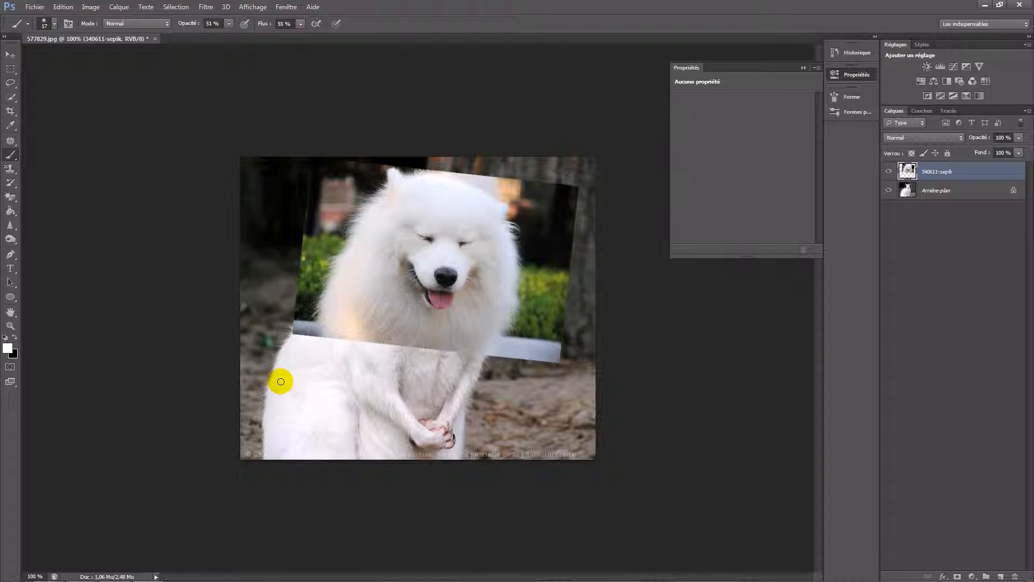
# Select the dog's head and fur with the Quick Selection tool, subtracting the surrounding background from the selection.
pyautogui.click(10, 100)
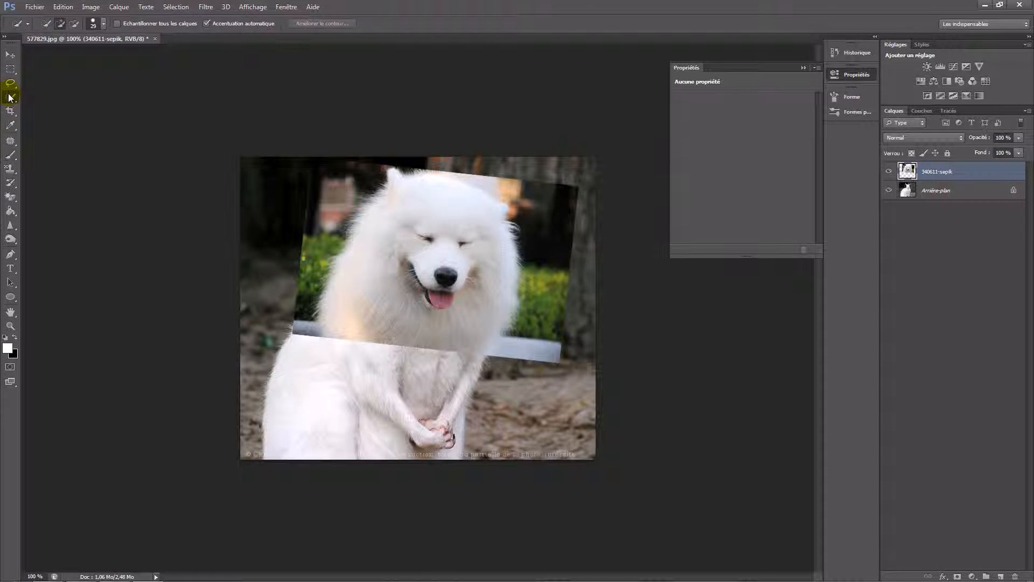
pyautogui.click(100, 265)
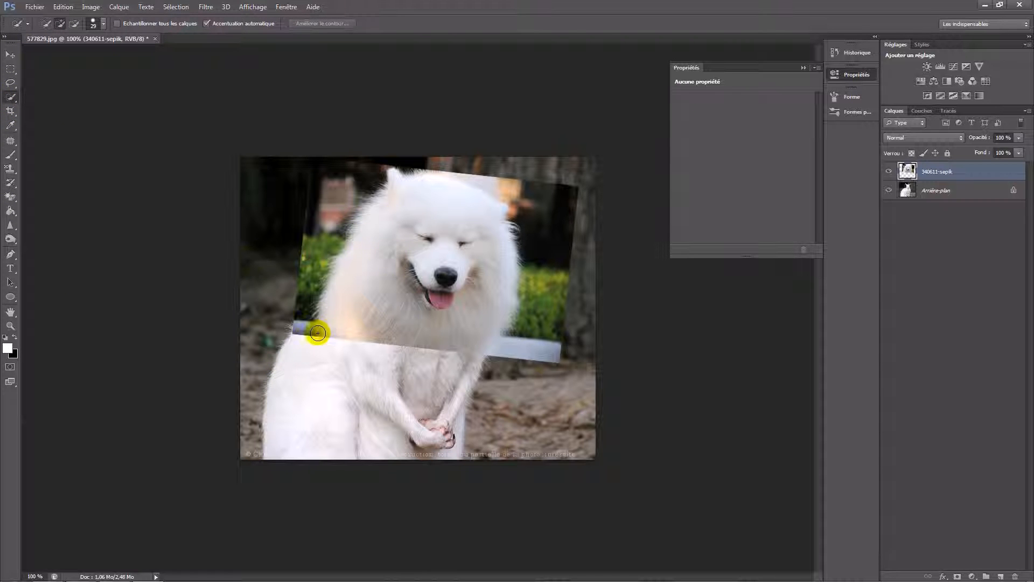
pyautogui.moveTo(359, 337)
pyautogui.mouseDown()
pyautogui.moveTo(404, 249)
pyautogui.moveTo(445, 213)
pyautogui.moveTo(446, 221)
pyautogui.mouseUp()
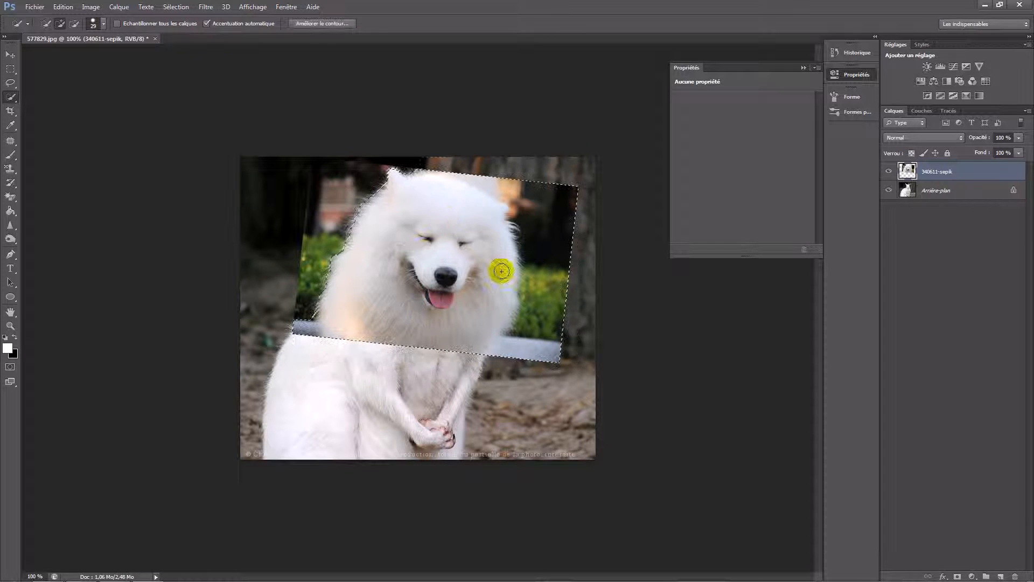
pyautogui.moveTo(554, 232)
pyautogui.mouseDown()
pyautogui.moveTo(530, 376)
pyautogui.moveTo(529, 353)
pyautogui.moveTo(520, 366)
pyautogui.moveTo(507, 348)
pyautogui.mouseUp()
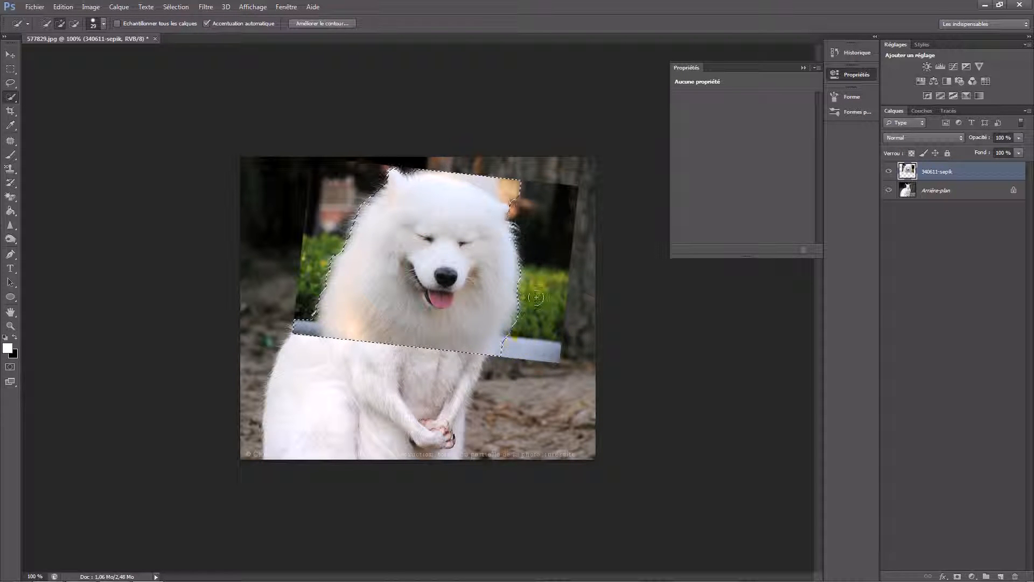
pyautogui.keyDown('alt'); pyautogui.click(509, 185); pyautogui.keyUp('alt')
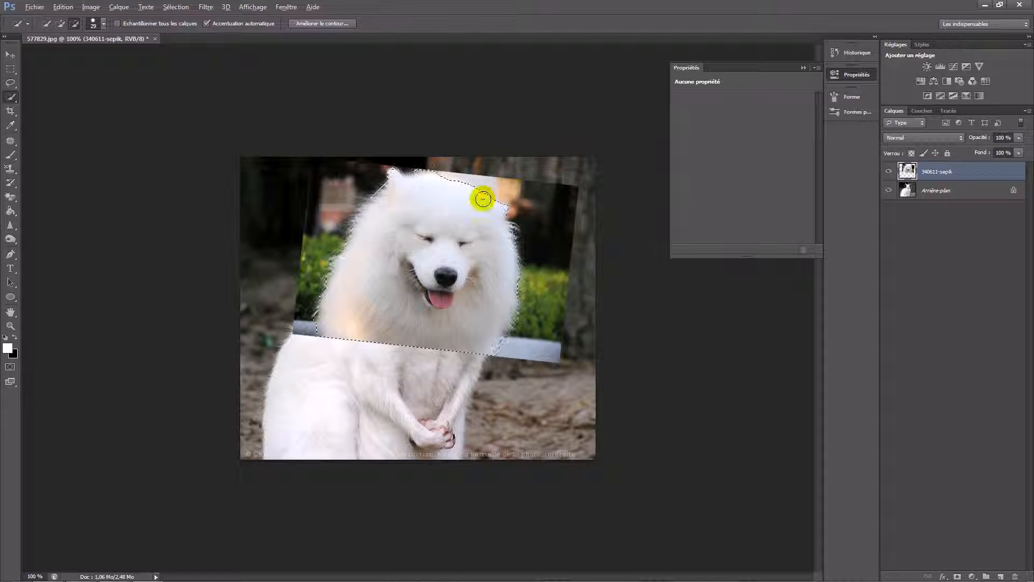
# Refine the selection along the dog's fur outline with Refine Edge and set the feather to 2 px.
pyautogui.click(316, 24)
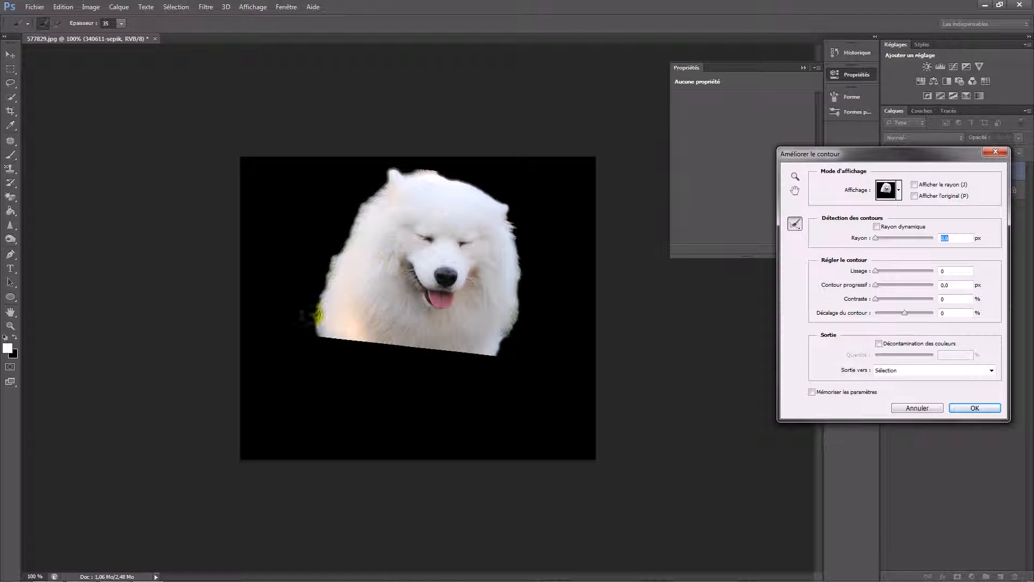
pyautogui.moveTo(316, 309)
pyautogui.mouseDown()
pyautogui.moveTo(371, 194)
pyautogui.moveTo(394, 171)
pyautogui.moveTo(438, 170)
pyautogui.moveTo(512, 213)
pyautogui.moveTo(518, 312)
pyautogui.moveTo(496, 355)
pyautogui.mouseUp()
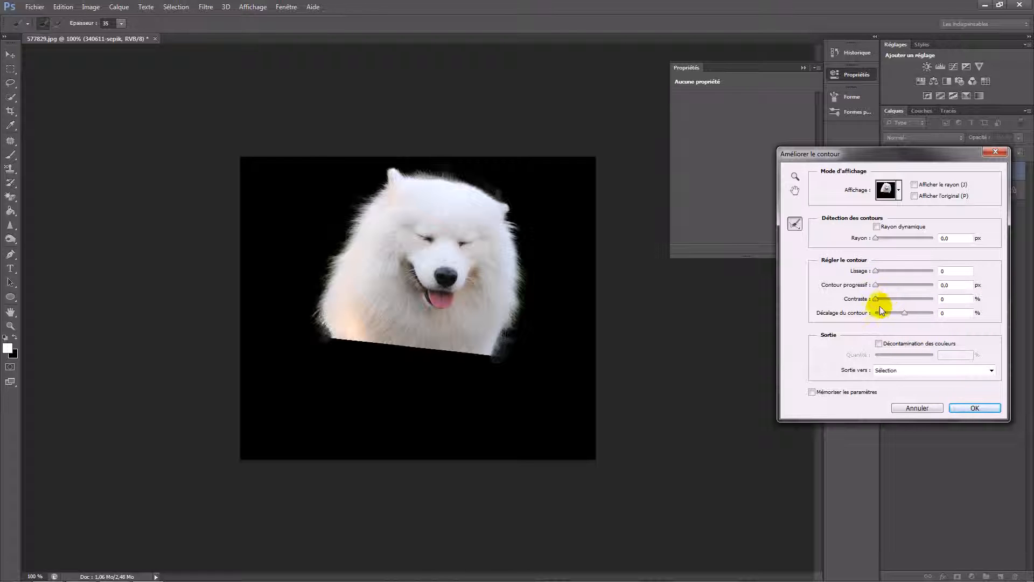
pyautogui.moveTo(879, 286); pyautogui.dragTo(890, 288)
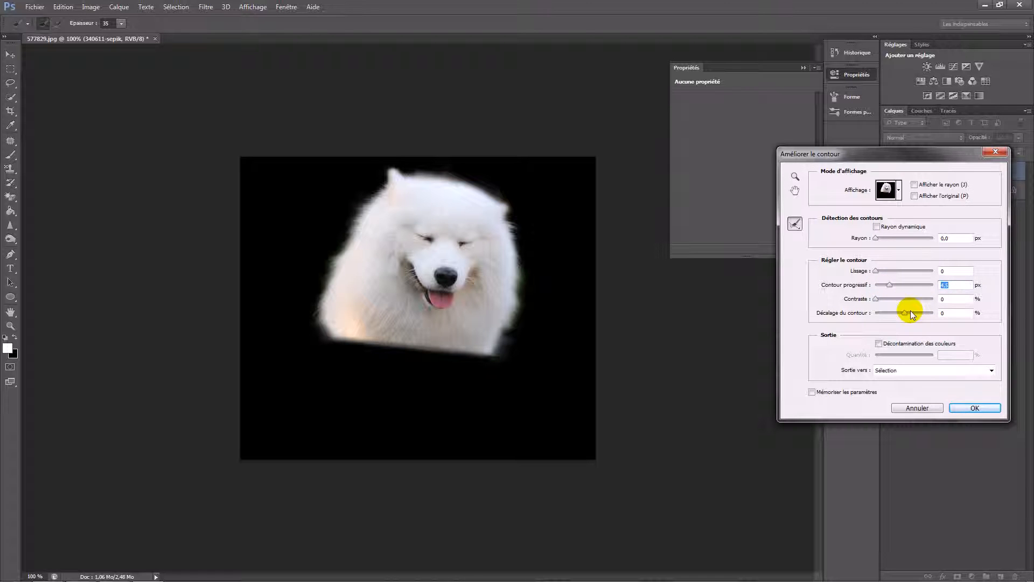
pyautogui.write('2')
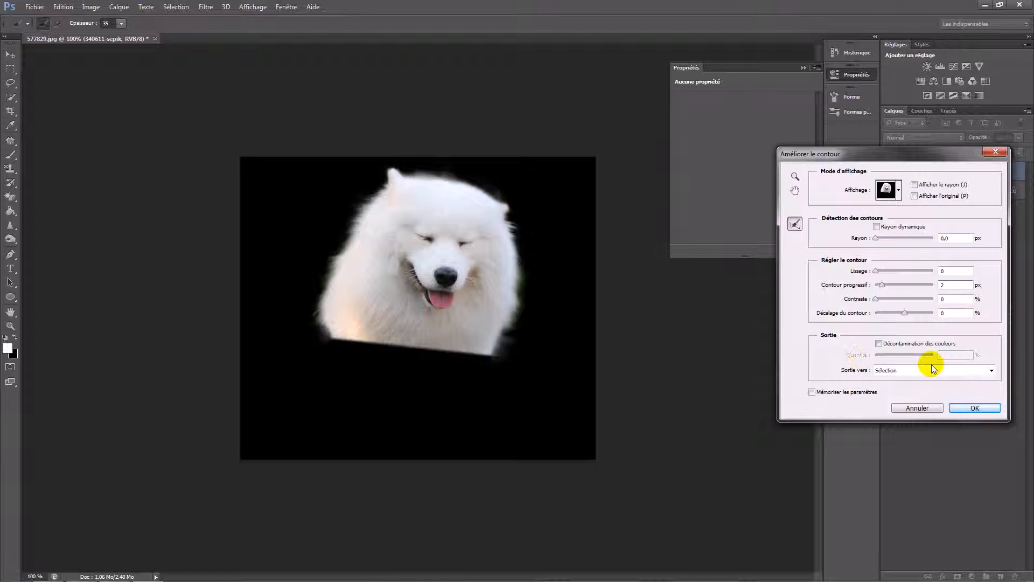
# Shift the selection edge slightly inward and output the refined selection as a layer mask.
pyautogui.moveTo(909, 312)
pyautogui.mouseDown()
pyautogui.moveTo(920, 313)
pyautogui.moveTo(903, 311)
pyautogui.mouseUp()
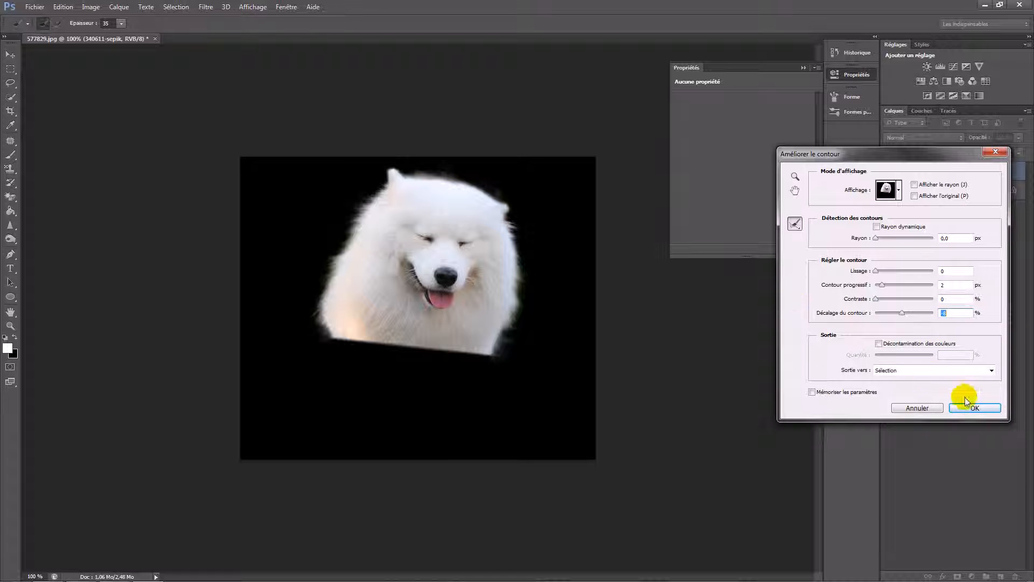
pyautogui.click(946, 370)
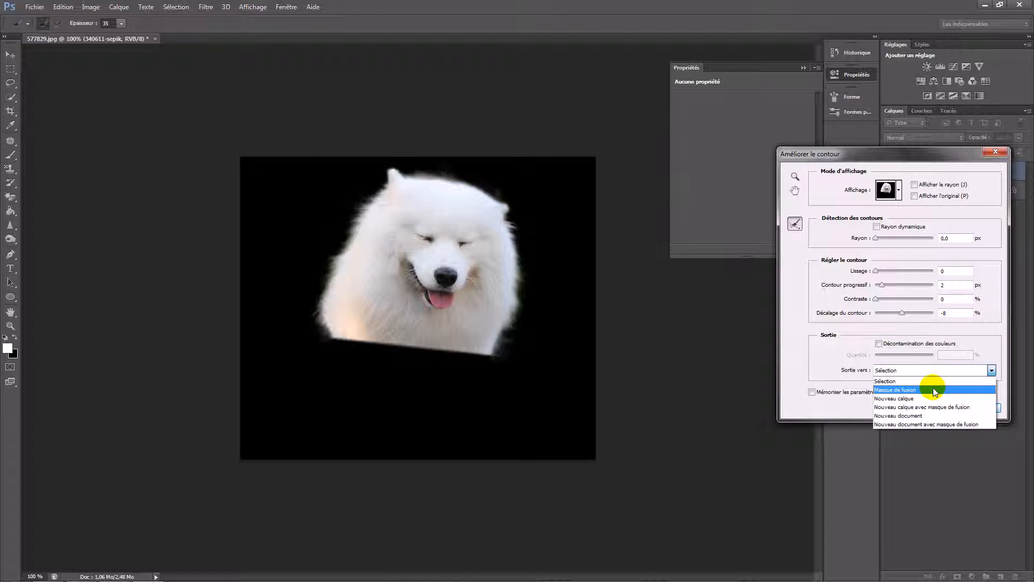
pyautogui.click(933, 386)
pyautogui.click(964, 407)
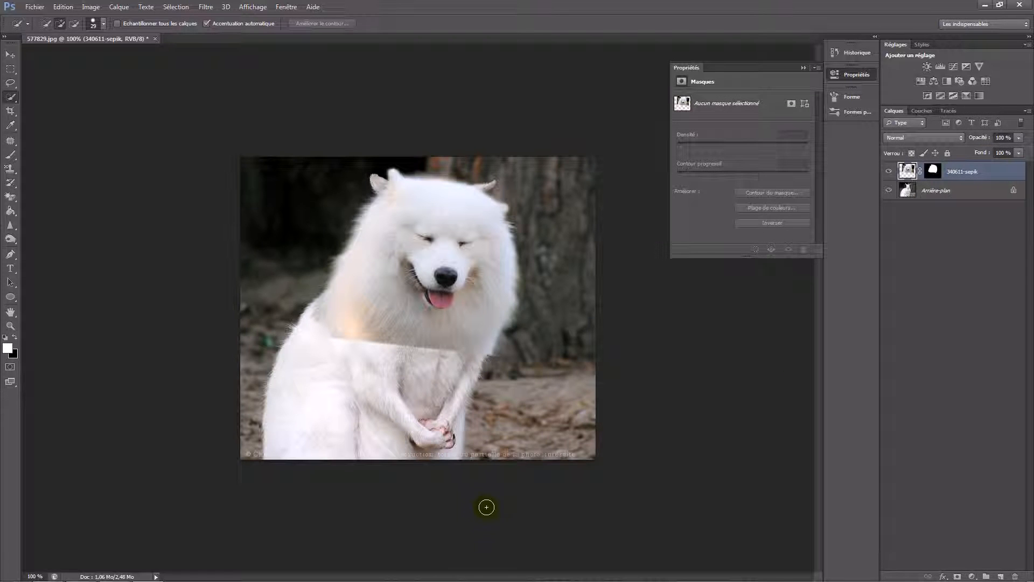
# Add a Brightness/Contrast adjustment clipped to the dog layer with brightness 10 and contrast 39, and compare its effect.
pyautogui.scroll(-2, 468, 407)
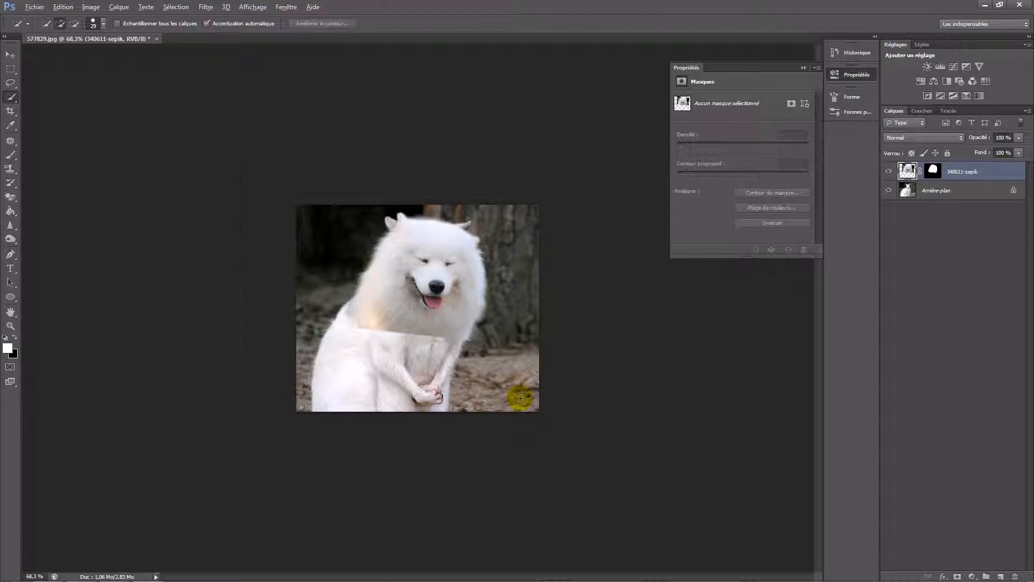
pyautogui.scroll(2, 520, 399)
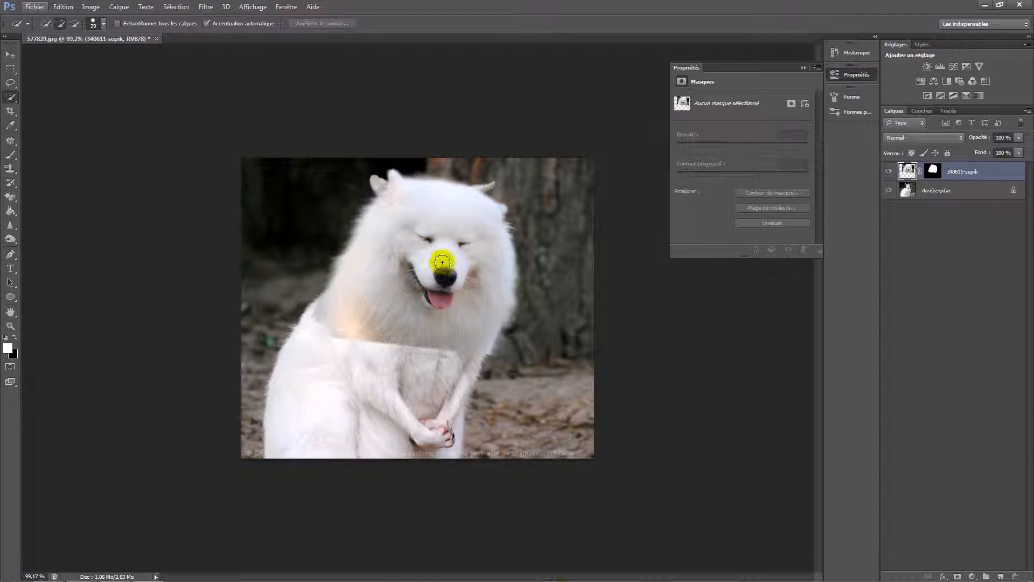
pyautogui.click(972, 576)
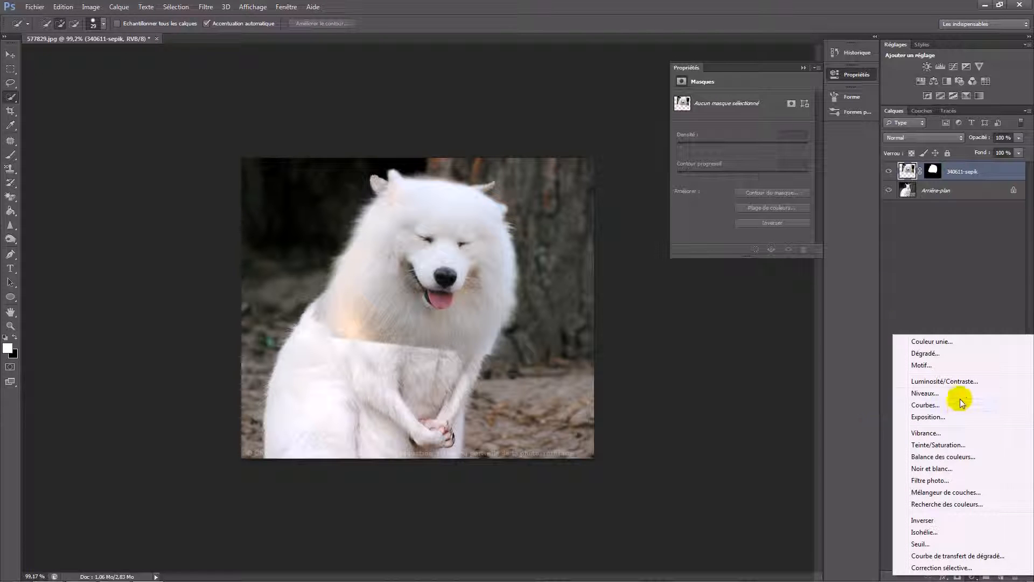
pyautogui.click(977, 380)
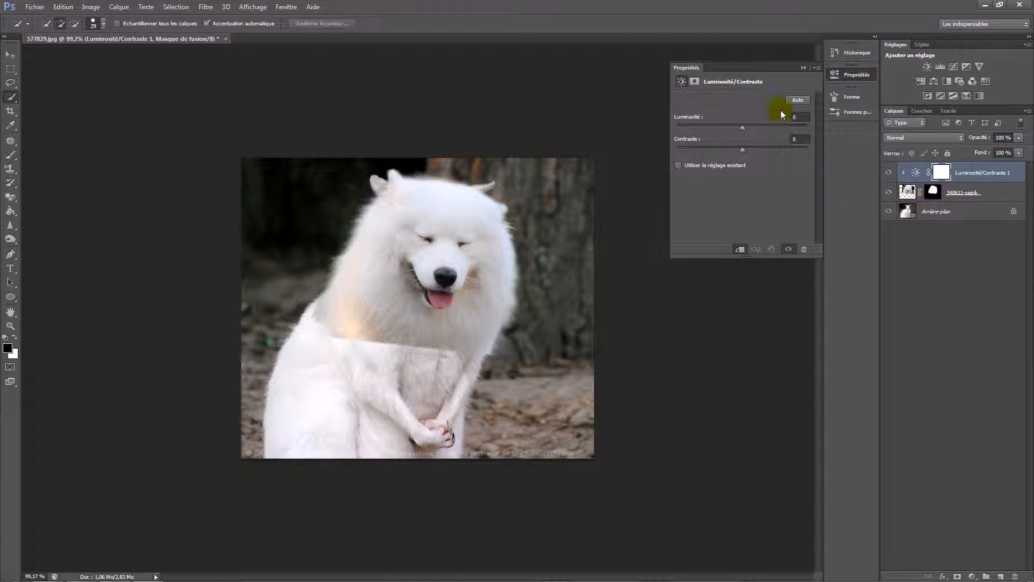
pyautogui.moveTo(737, 155); pyautogui.dragTo(756, 136)
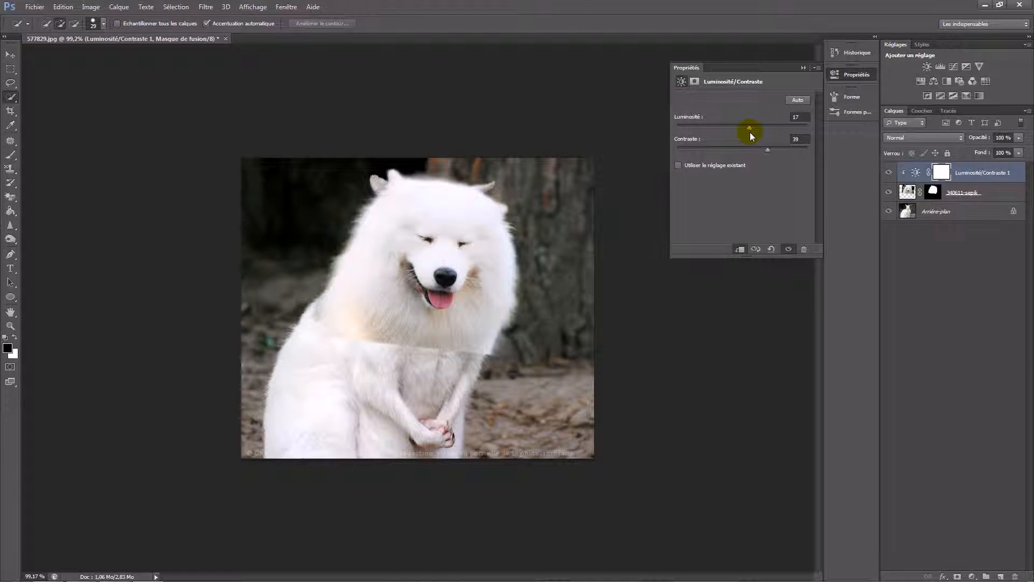
pyautogui.moveTo(738, 127)
pyautogui.mouseDown()
pyautogui.moveTo(699, 130)
pyautogui.moveTo(745, 141)
pyautogui.mouseUp()
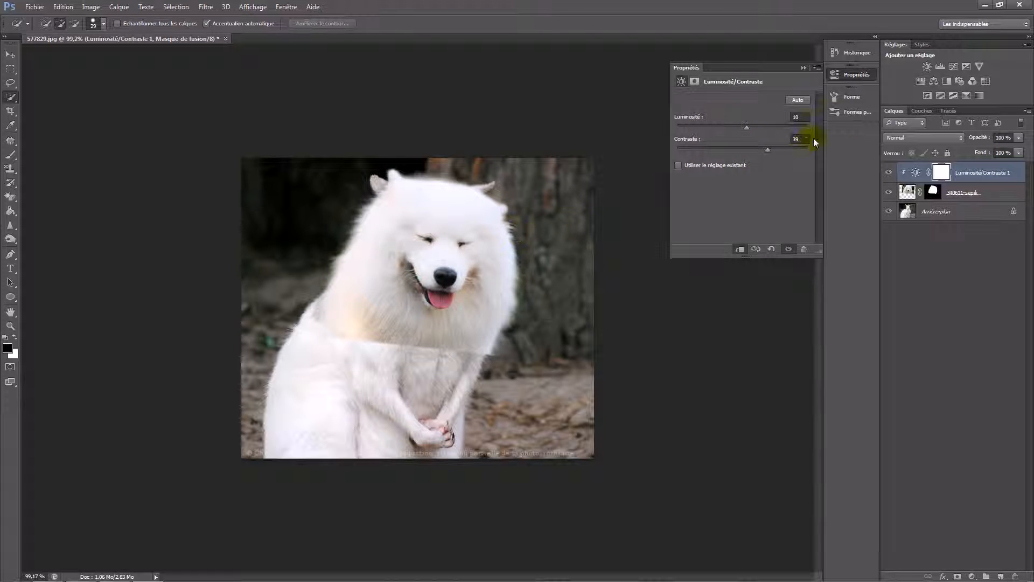
pyautogui.click(888, 174)
pyautogui.click(889, 173)
# Blend the dog's neck into the body by painting black along the seam on the dog layer's mask with a soft 67 px brush.
pyautogui.click(933, 192)
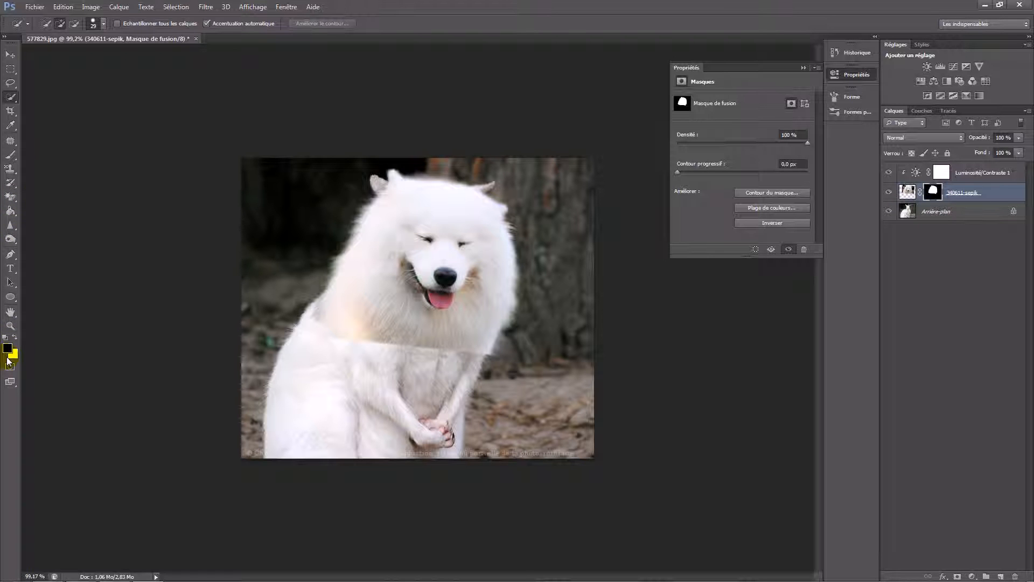
pyautogui.click(9, 157)
pyautogui.rightClick(405, 297)
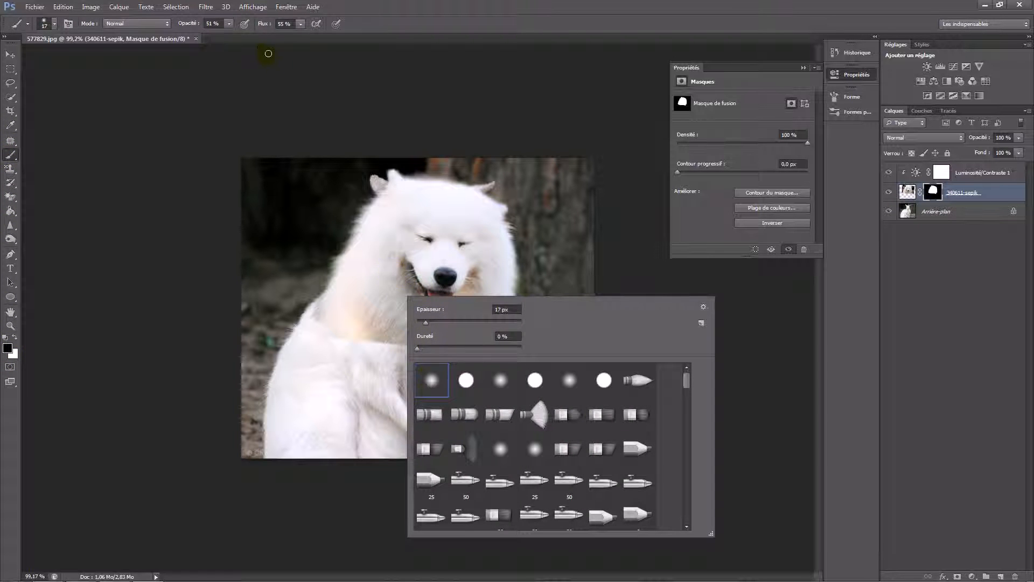
pyautogui.click(166, 51)
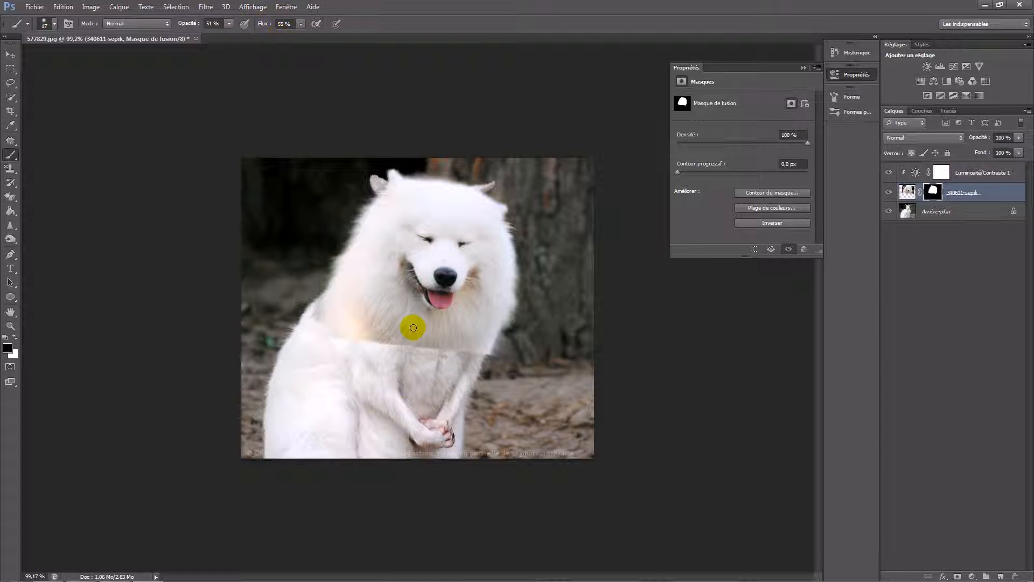
pyautogui.scroll(3, 402, 351)
pyautogui.scroll(3, 402, 351)
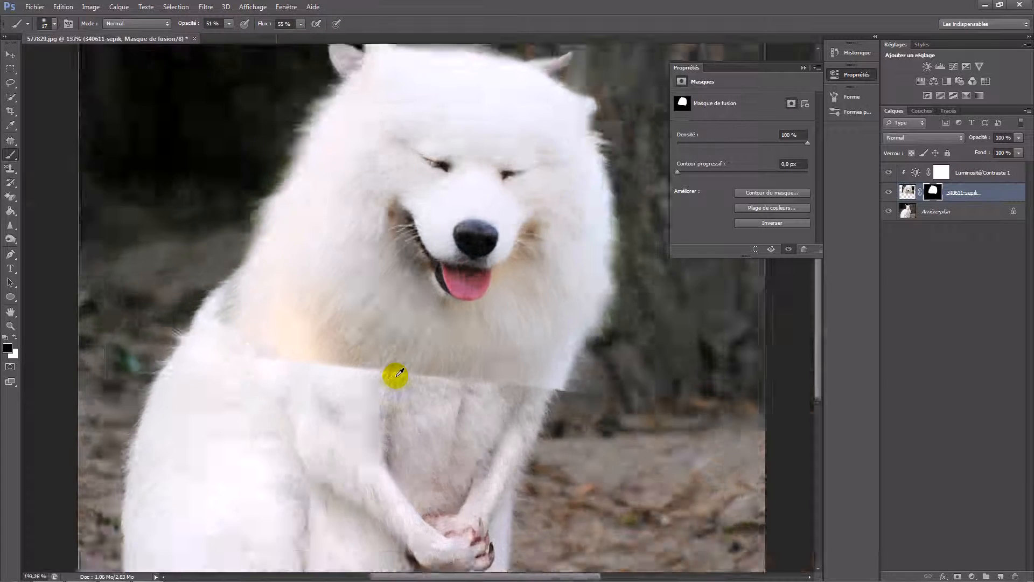
pyautogui.rightClick(155, 349)
pyautogui.rightClick(226, 313)
pyautogui.moveTo(191, 316)
pyautogui.mouseDown()
pyautogui.moveTo(256, 356)
pyautogui.moveTo(165, 394)
pyautogui.moveTo(213, 361)
pyautogui.moveTo(216, 382)
pyautogui.moveTo(295, 377)
pyautogui.moveTo(211, 360)
pyautogui.moveTo(267, 416)
pyautogui.moveTo(402, 386)
pyautogui.moveTo(327, 368)
pyautogui.moveTo(383, 400)
pyautogui.moveTo(471, 382)
pyautogui.moveTo(282, 397)
pyautogui.moveTo(321, 379)
pyautogui.moveTo(307, 362)
pyautogui.moveTo(409, 361)
pyautogui.moveTo(379, 377)
pyautogui.moveTo(324, 370)
pyautogui.moveTo(494, 382)
pyautogui.moveTo(617, 405)
pyautogui.moveTo(628, 402)
pyautogui.moveTo(630, 361)
pyautogui.moveTo(642, 368)
pyautogui.moveTo(527, 450)
pyautogui.moveTo(567, 353)
pyautogui.moveTo(608, 344)
pyautogui.moveTo(550, 375)
pyautogui.moveTo(336, 379)
pyautogui.moveTo(180, 279)
pyautogui.mouseUp()
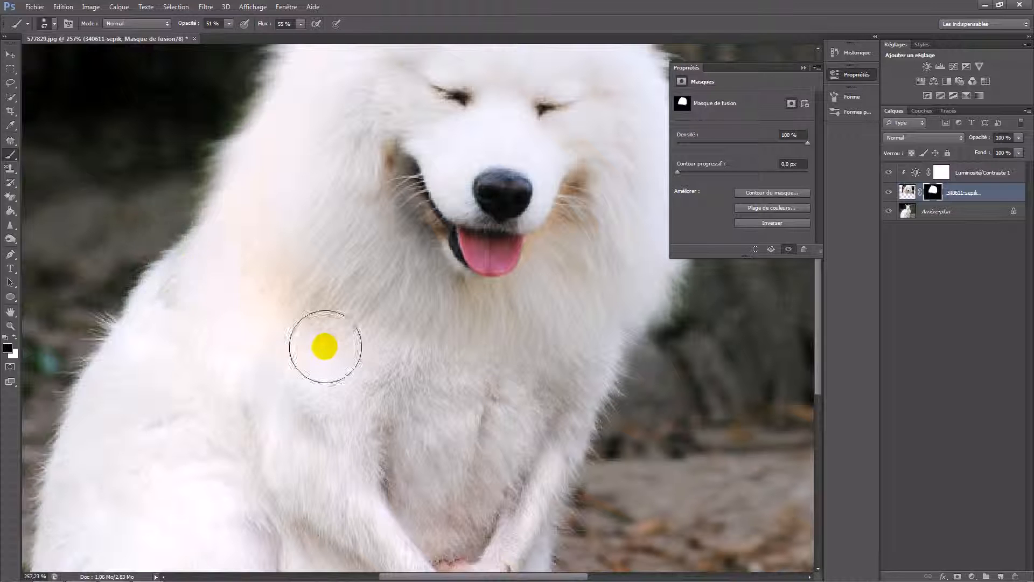
pyautogui.scroll(-3, 331, 290)
pyautogui.scroll(-2, 335, 285)
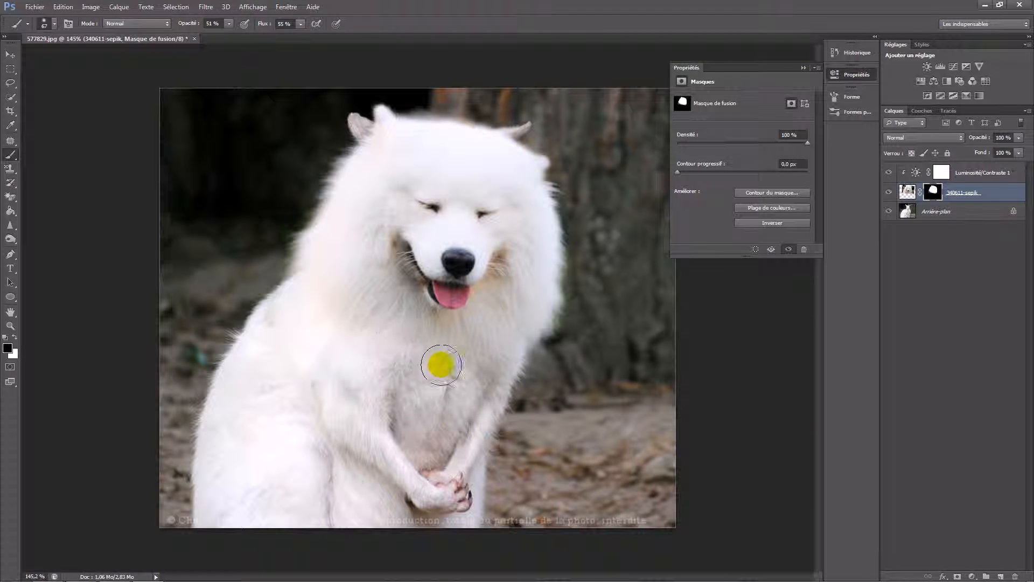
# Try black mask strokes on the left side of the dog's neck fur and undo them.
pyautogui.moveTo(343, 279)
pyautogui.mouseDown()
pyautogui.moveTo(307, 251)
pyautogui.moveTo(328, 289)
pyautogui.moveTo(312, 240)
pyautogui.moveTo(311, 330)
pyautogui.mouseUp()
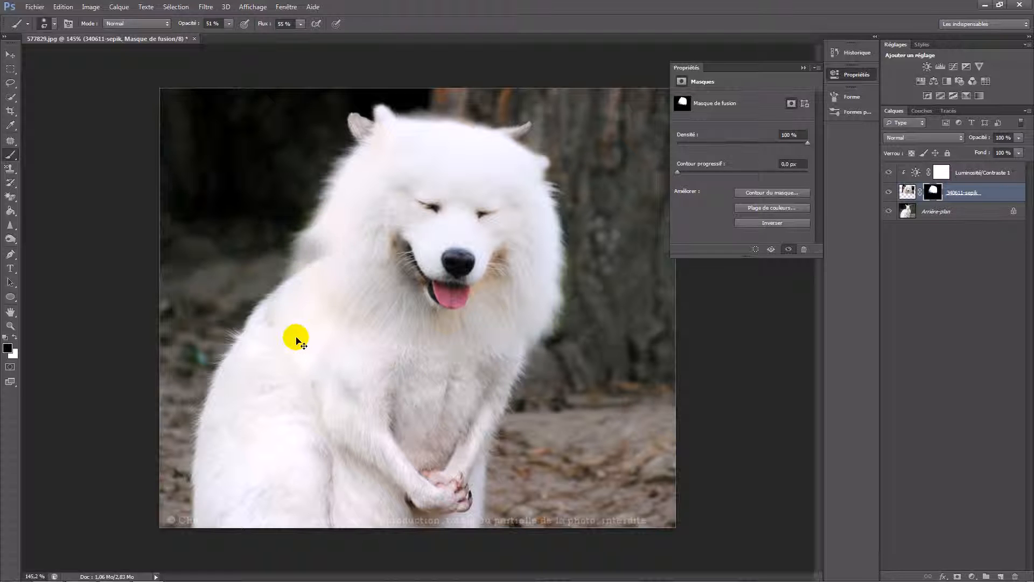
pyautogui.hotkey('ctrl', 'z')
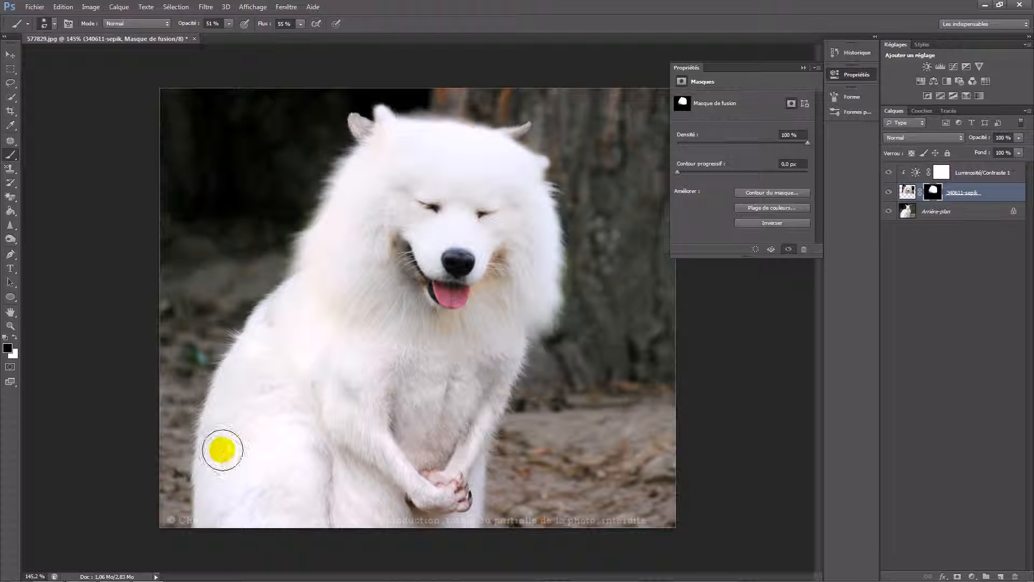
pyautogui.scroll(-8, 269, 422)
pyautogui.scroll(7, 423, 323)
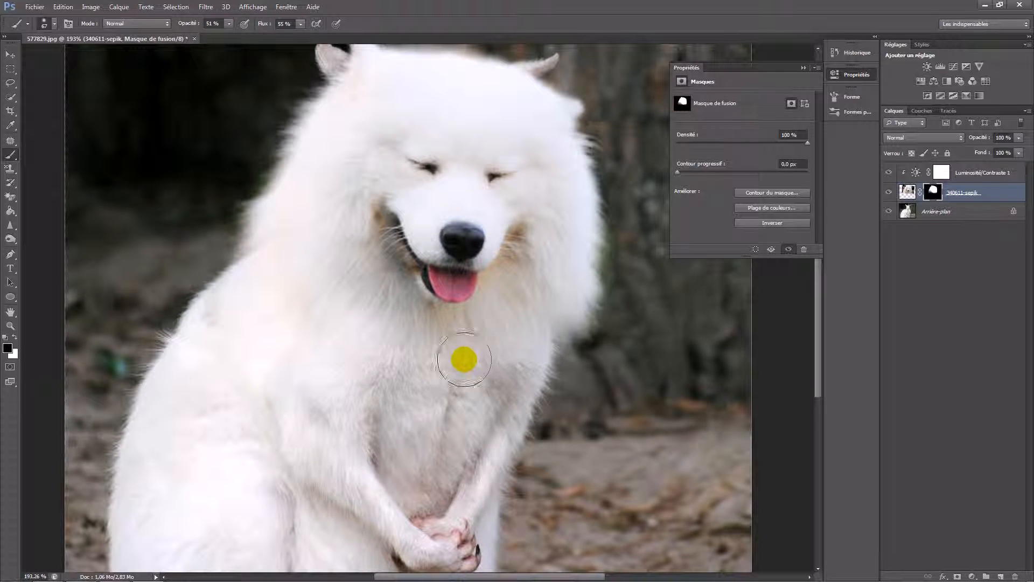
pyautogui.click(290, 241)
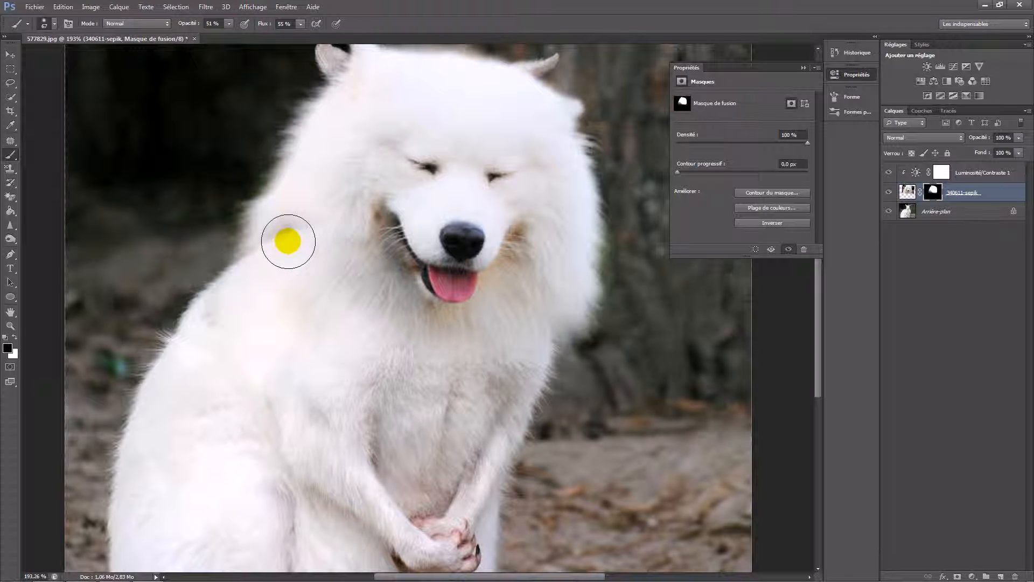
pyautogui.click(307, 172)
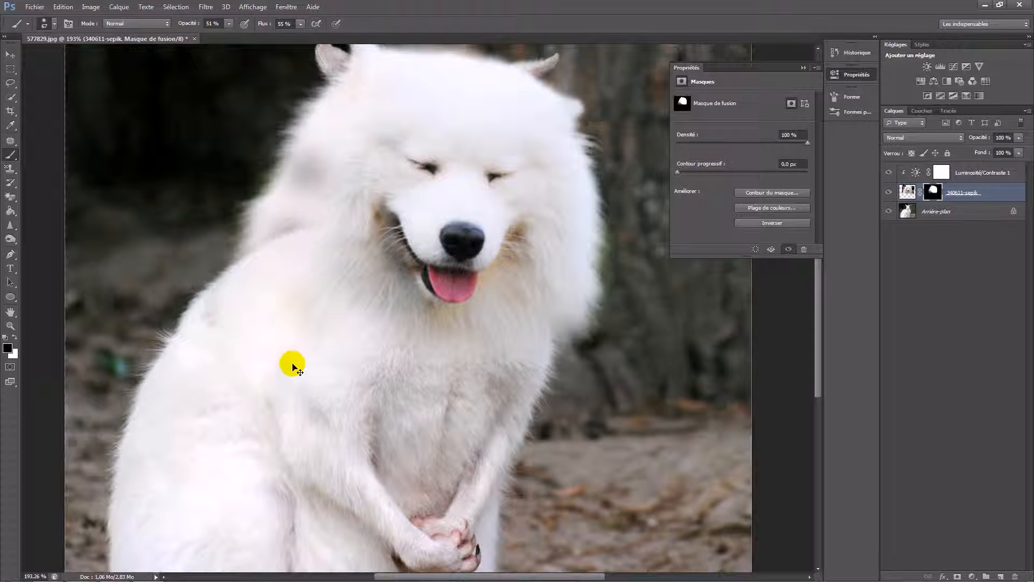
pyautogui.hotkey('ctrl', 'alt', 'z')
pyautogui.hotkey('ctrl', 'alt', 'z')
pyautogui.scroll(-5, 628, 345)
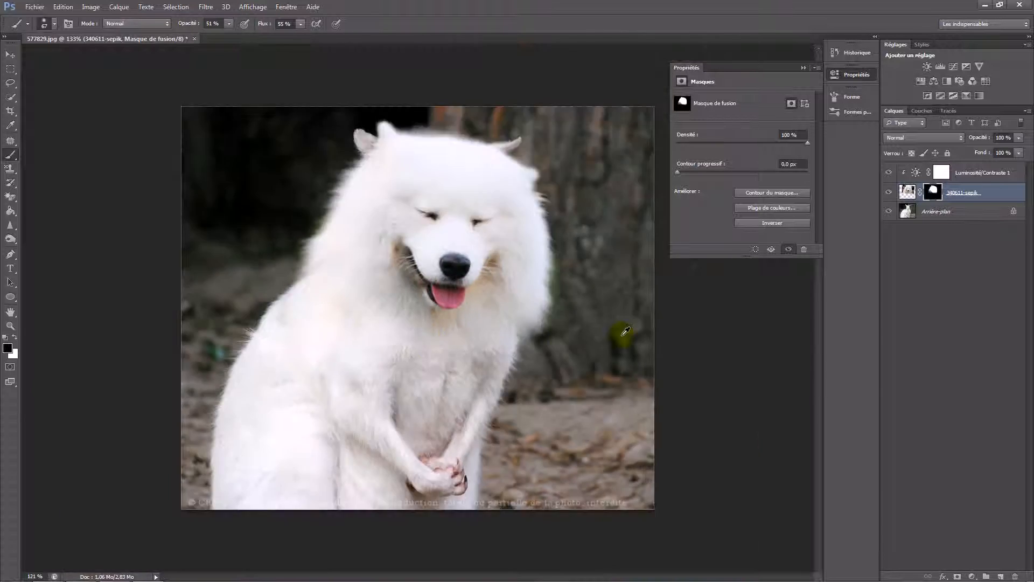
pyautogui.scroll(-1, 503, 387)
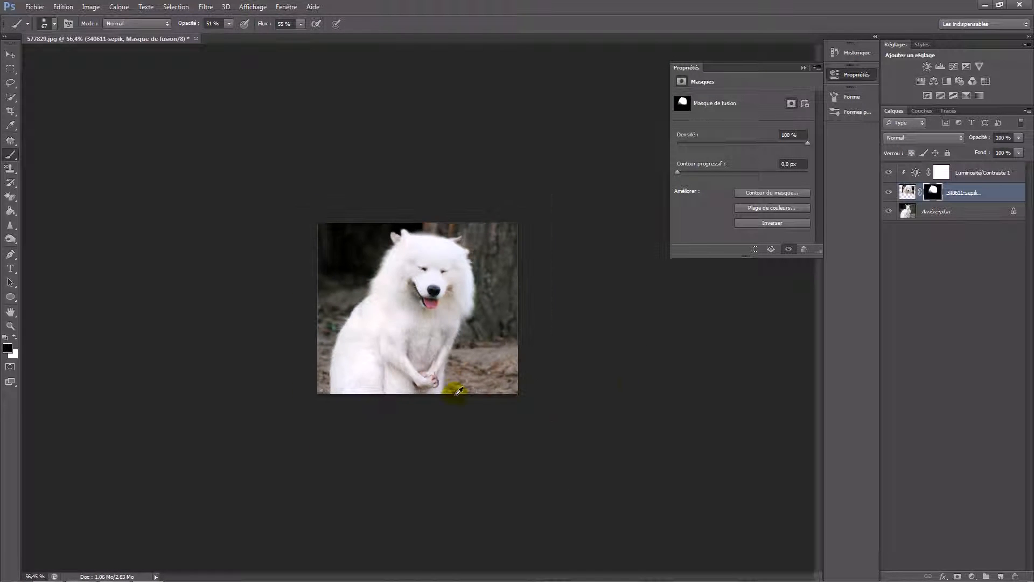
# Retouch the dog layer's mask with white around the left shoulder and switch the foreground colour back to black.
pyautogui.scroll(4, 386, 341)
pyautogui.press('x')
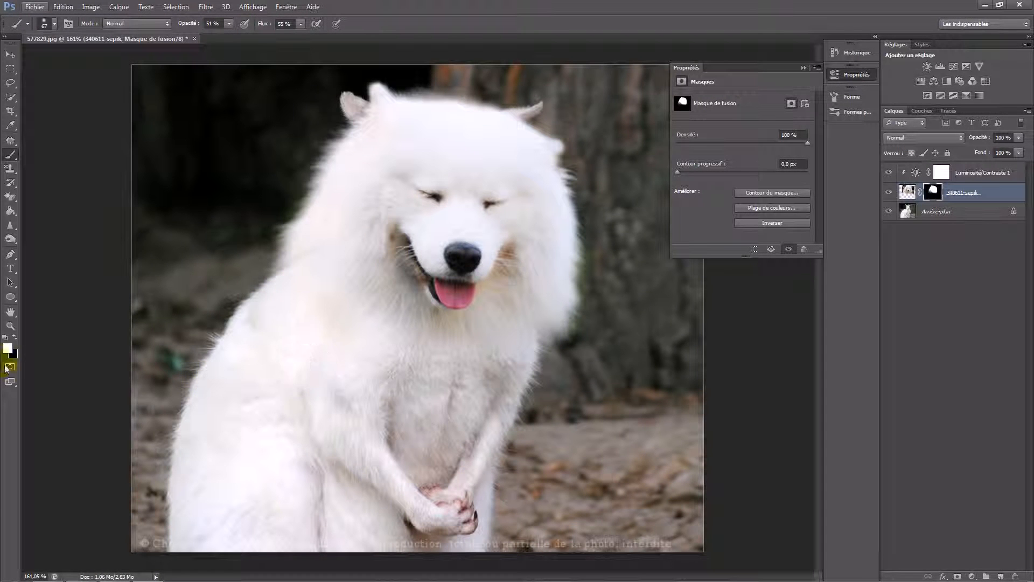
pyautogui.moveTo(344, 314)
pyautogui.mouseDown()
pyautogui.moveTo(297, 276)
pyautogui.moveTo(311, 259)
pyautogui.moveTo(339, 309)
pyautogui.moveTo(412, 354)
pyautogui.moveTo(526, 369)
pyautogui.moveTo(536, 338)
pyautogui.moveTo(528, 368)
pyautogui.moveTo(516, 368)
pyautogui.moveTo(547, 381)
pyautogui.moveTo(533, 395)
pyautogui.moveTo(562, 393)
pyautogui.moveTo(500, 402)
pyautogui.moveTo(371, 376)
pyautogui.moveTo(468, 382)
pyautogui.moveTo(363, 378)
pyautogui.moveTo(440, 380)
pyautogui.moveTo(250, 333)
pyautogui.mouseUp()
pyautogui.press('x')
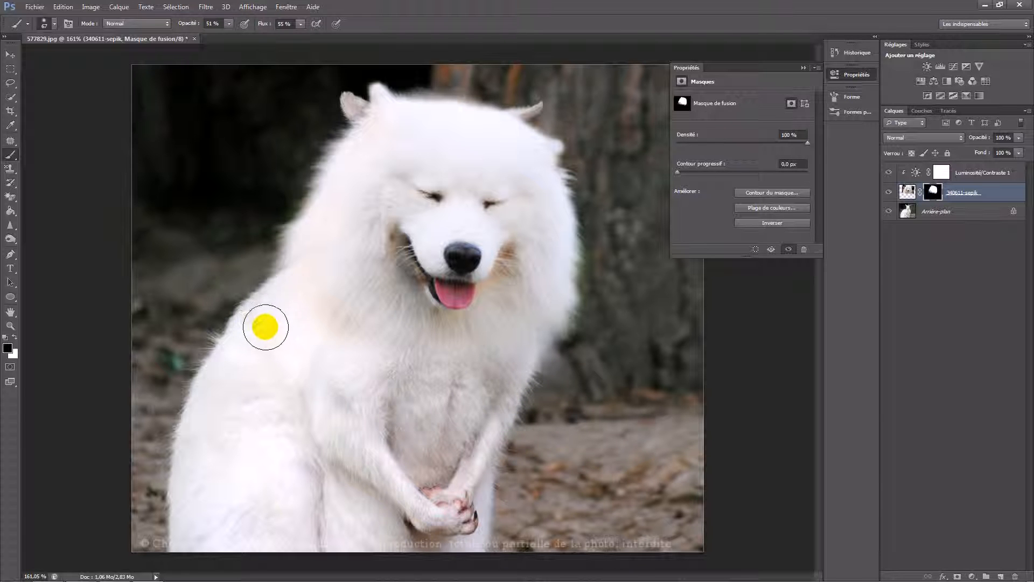
pyautogui.scroll(-3, 316, 359)
pyautogui.scroll(-1, 320, 356)
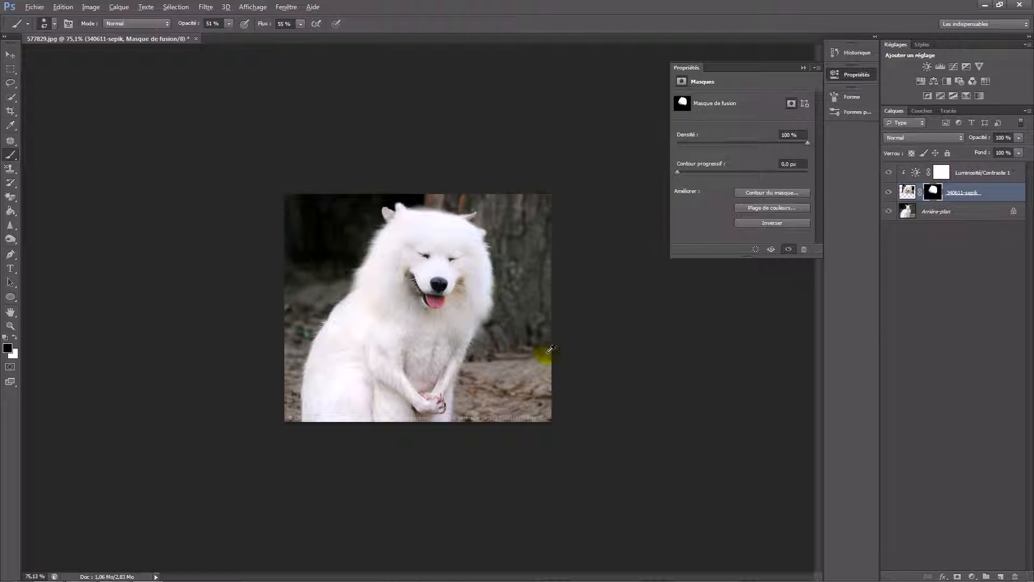
pyautogui.scroll(-1, 592, 348)
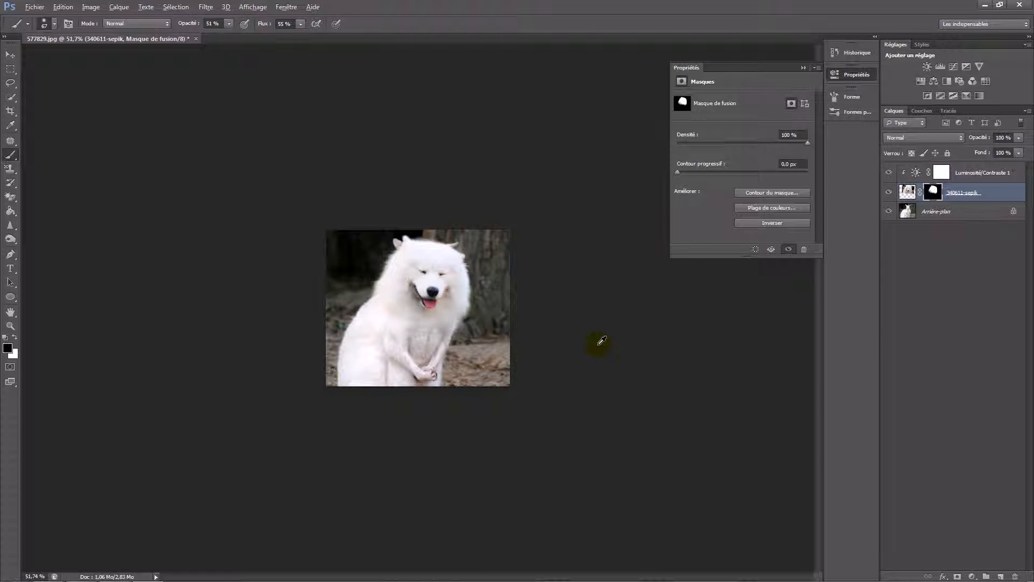
pyautogui.scroll(5, 601, 340)
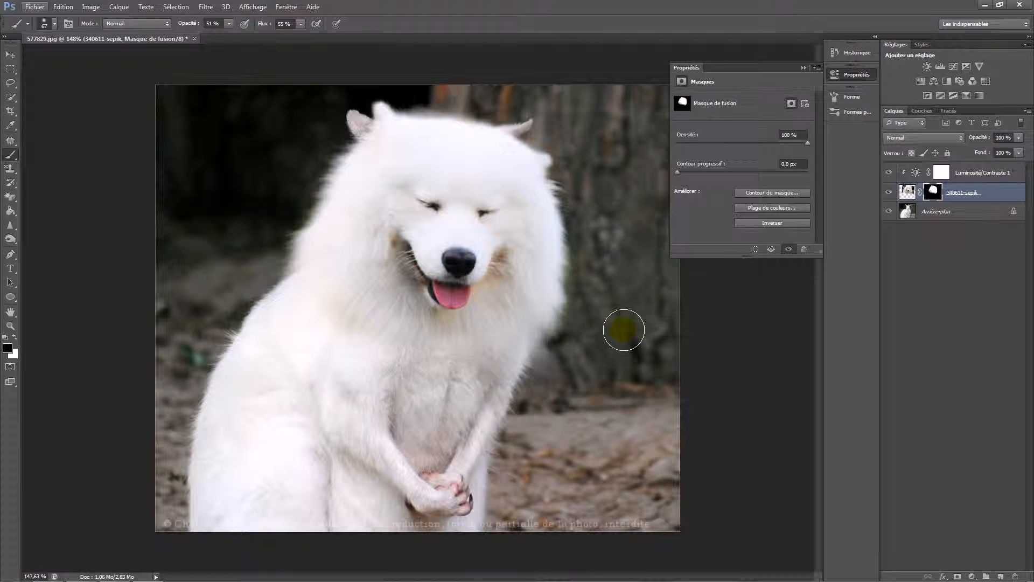
# Hide the 340611-sepik layer to expose the original animal's ears on the background layer.
pyautogui.moveTo(350, 119)
pyautogui.mouseDown()
pyautogui.moveTo(382, 176)
pyautogui.moveTo(405, 175)
pyautogui.moveTo(390, 154)
pyautogui.moveTo(400, 131)
pyautogui.moveTo(341, 153)
pyautogui.mouseUp()
pyautogui.click(794, 193)
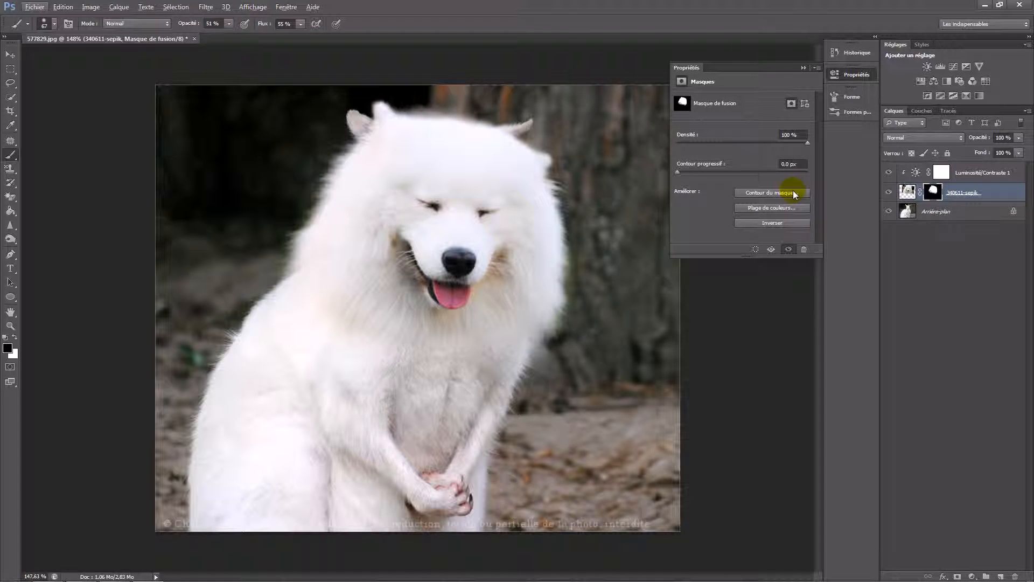
pyautogui.click(890, 194)
pyautogui.click(889, 194)
pyautogui.click(889, 194)
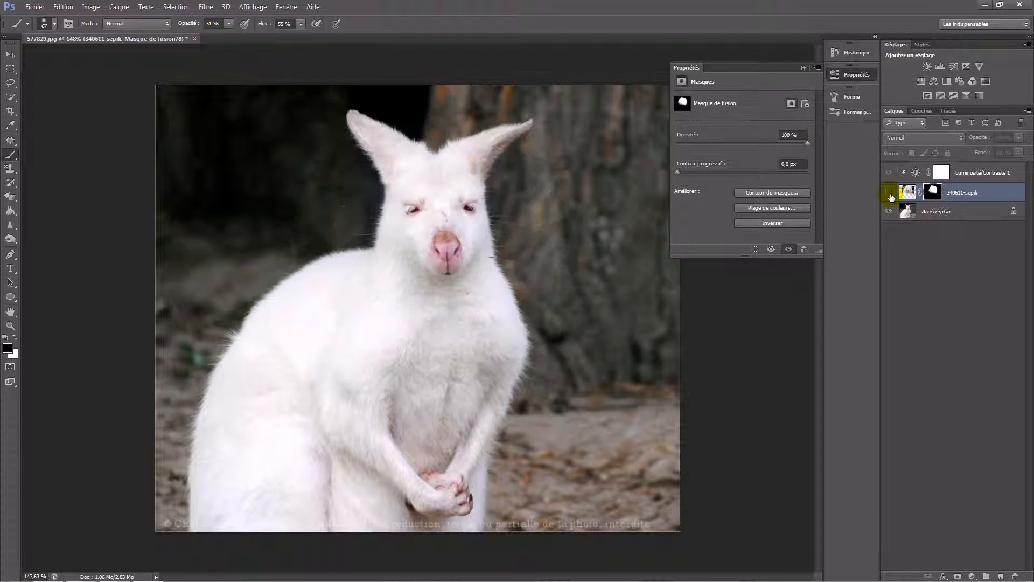
# Replace the animal's left ear tip on the Arrière-plan layer with nearby dark background using the Patch tool.
pyautogui.click(13, 143)
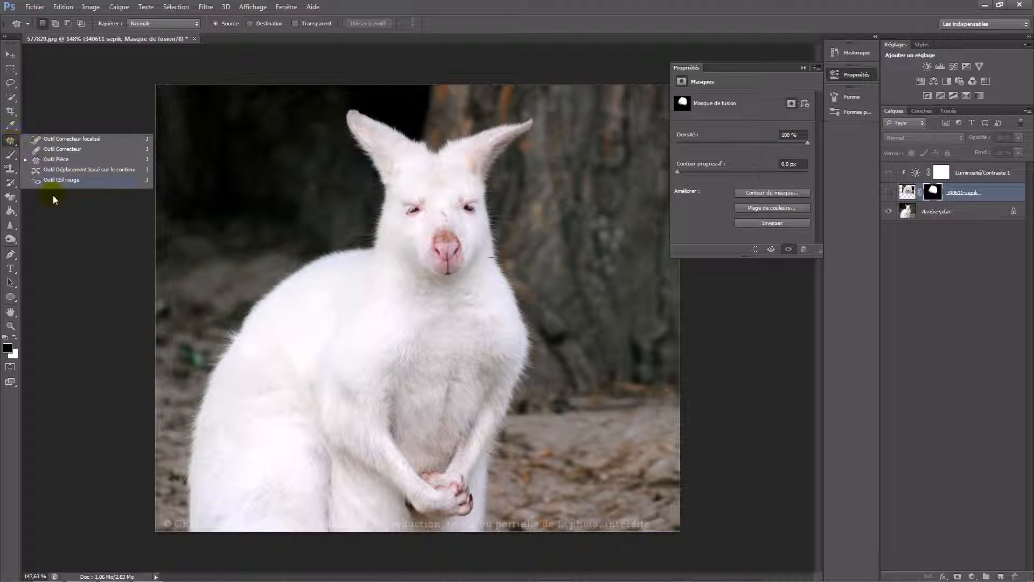
pyautogui.click(63, 160)
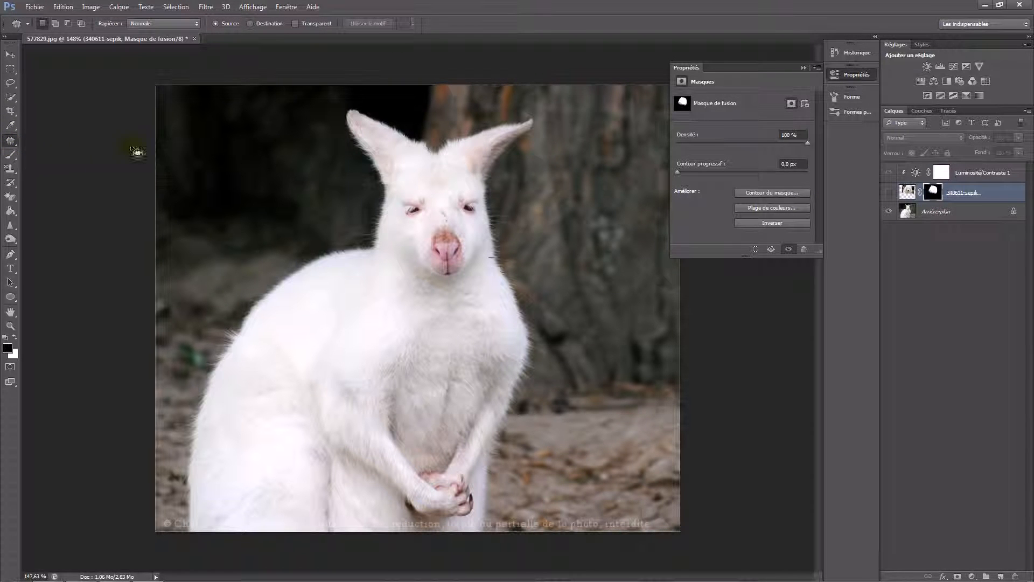
pyautogui.moveTo(359, 164)
pyautogui.mouseDown()
pyautogui.moveTo(389, 105)
pyautogui.moveTo(357, 160)
pyautogui.mouseUp()
pyautogui.click(503, 219)
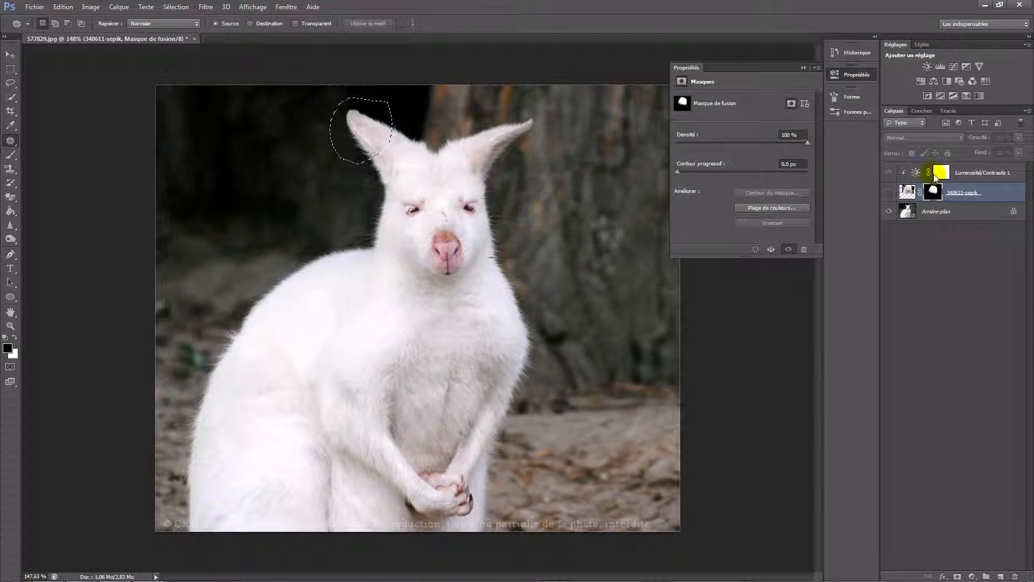
pyautogui.click(940, 213)
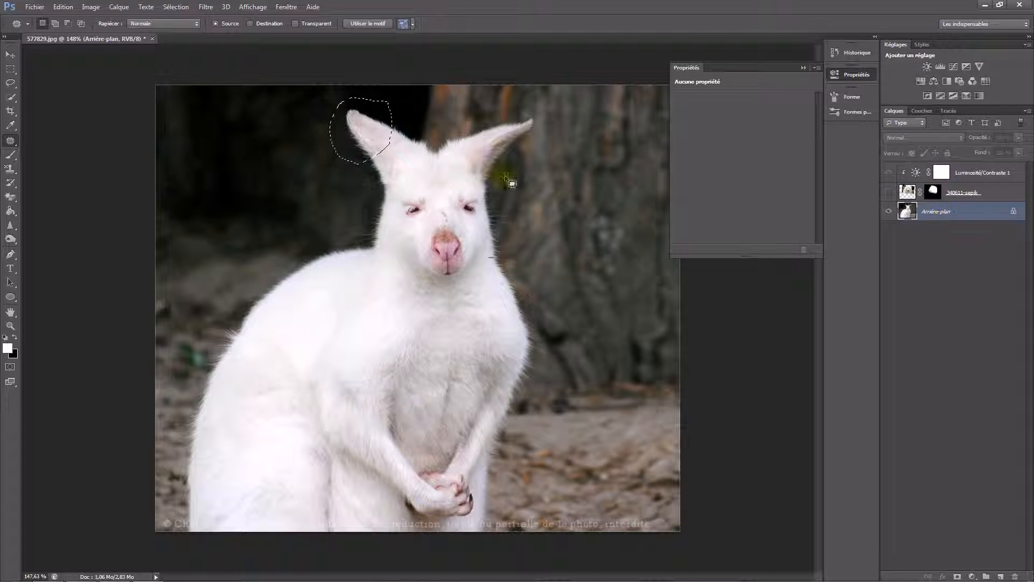
pyautogui.moveTo(358, 128); pyautogui.dragTo(305, 215)
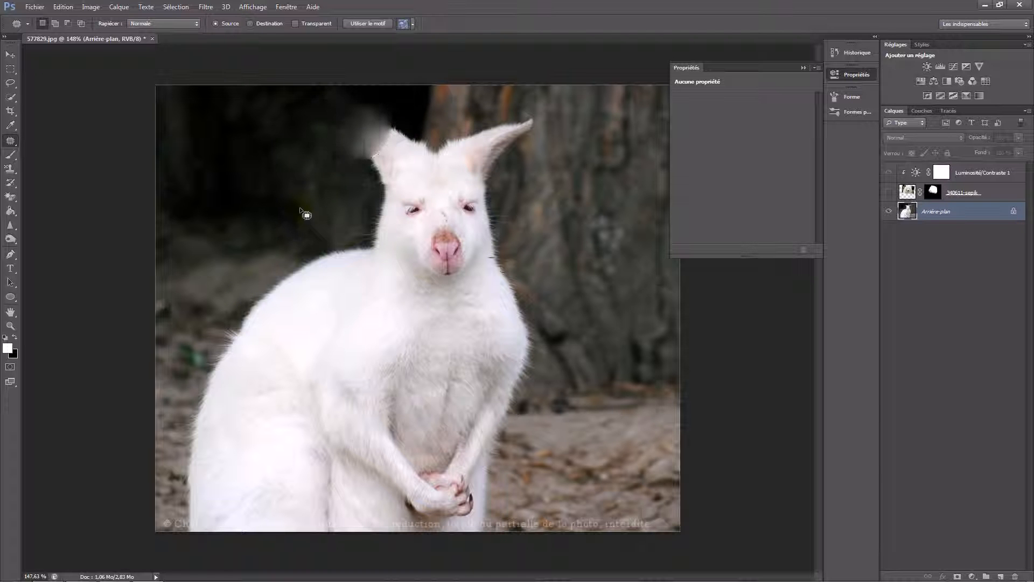
# Patch the left ear's remaining edge and the pale smear around it with surrounding dark background.
pyautogui.moveTo(329, 143)
pyautogui.mouseDown()
pyautogui.moveTo(379, 160)
pyautogui.moveTo(334, 135)
pyautogui.moveTo(326, 147)
pyautogui.moveTo(354, 187)
pyautogui.mouseUp()
pyautogui.click(329, 183)
pyautogui.moveTo(364, 148); pyautogui.dragTo(284, 163)
pyautogui.moveTo(334, 135)
pyautogui.mouseDown()
pyautogui.moveTo(269, 125)
pyautogui.moveTo(329, 156)
pyautogui.mouseUp()
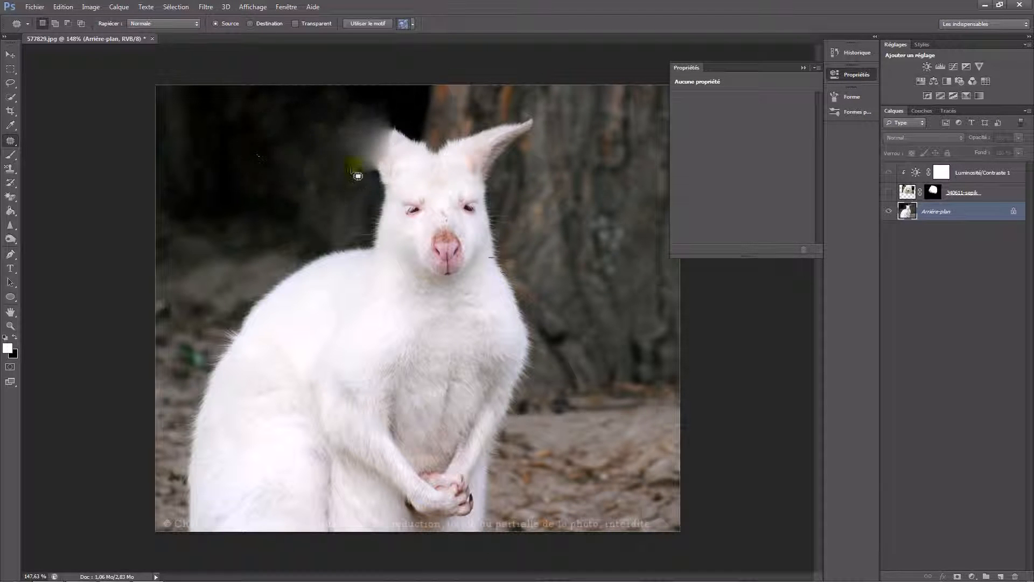
pyautogui.moveTo(376, 180)
pyautogui.mouseDown()
pyautogui.moveTo(394, 162)
pyautogui.moveTo(399, 121)
pyautogui.mouseUp()
pyautogui.moveTo(317, 156); pyautogui.dragTo(377, 181)
pyautogui.moveTo(331, 132)
pyautogui.mouseDown()
pyautogui.moveTo(260, 141)
pyautogui.moveTo(272, 153)
pyautogui.mouseUp()
pyautogui.hotkey('ctrl', 'd')
pyautogui.moveTo(349, 188)
pyautogui.mouseDown()
pyautogui.moveTo(395, 169)
pyautogui.moveTo(315, 117)
pyautogui.mouseUp()
pyautogui.moveTo(263, 190); pyautogui.dragTo(340, 192)
pyautogui.moveTo(322, 153)
pyautogui.mouseDown()
pyautogui.moveTo(263, 165)
pyautogui.moveTo(222, 193)
pyautogui.mouseUp()
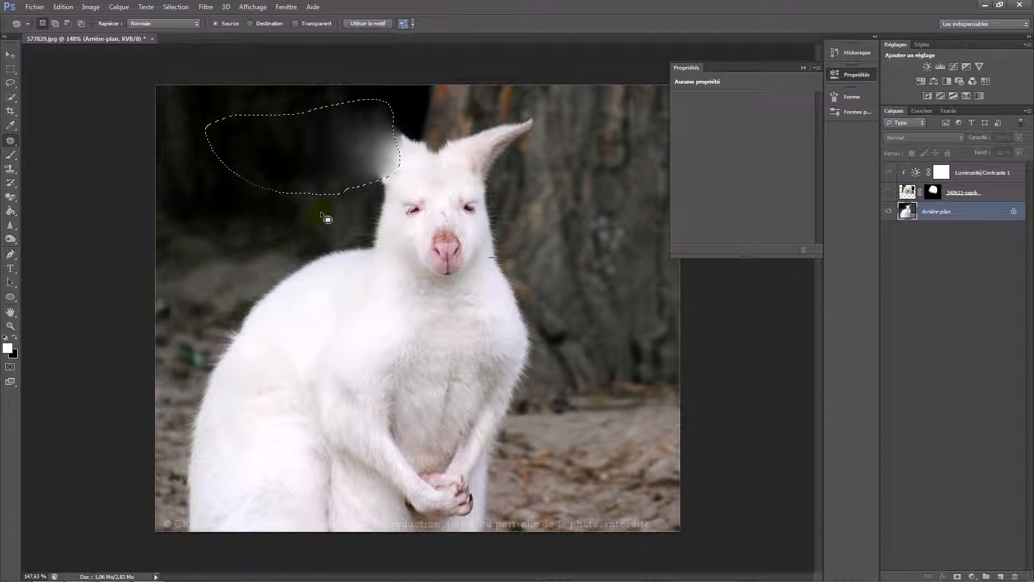
# Show the 340611-sepik layer again and patch the ear tip protruding above the dog's head on the right with tree bark.
pyautogui.click(889, 192)
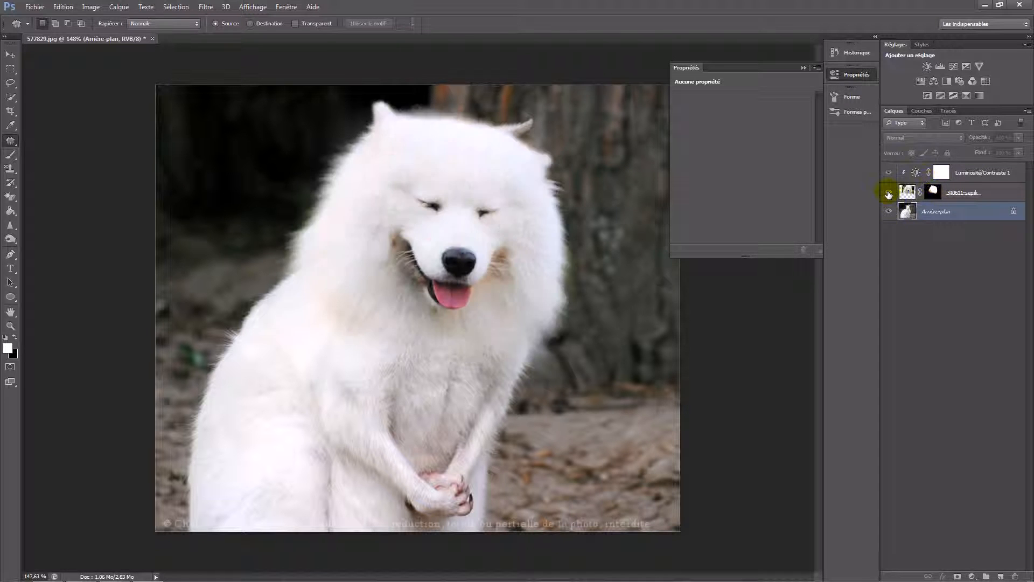
pyautogui.click(450, 176)
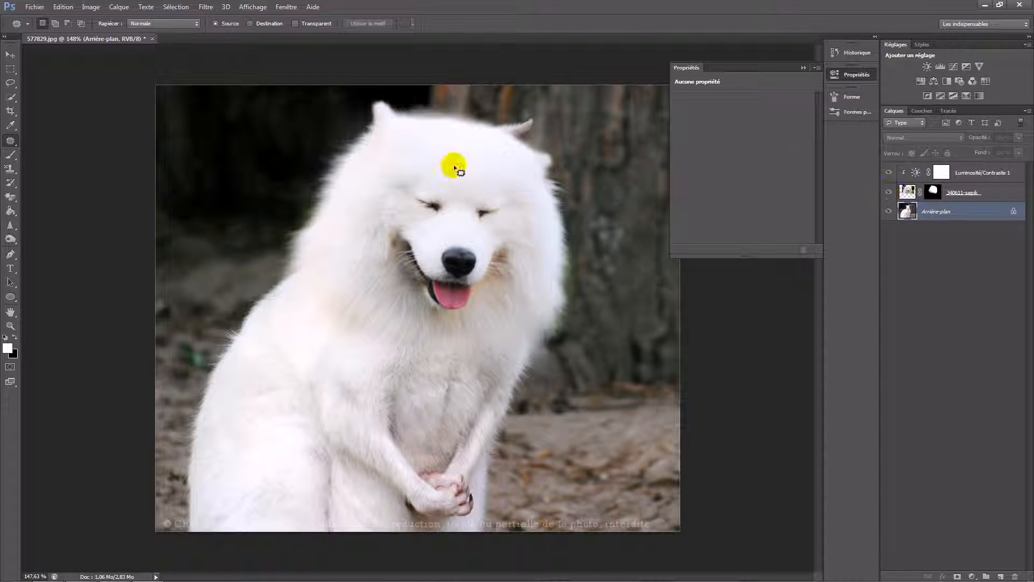
pyautogui.moveTo(519, 142)
pyautogui.mouseDown()
pyautogui.moveTo(492, 139)
pyautogui.moveTo(506, 115)
pyautogui.moveTo(520, 140)
pyautogui.moveTo(590, 132)
pyautogui.mouseUp()
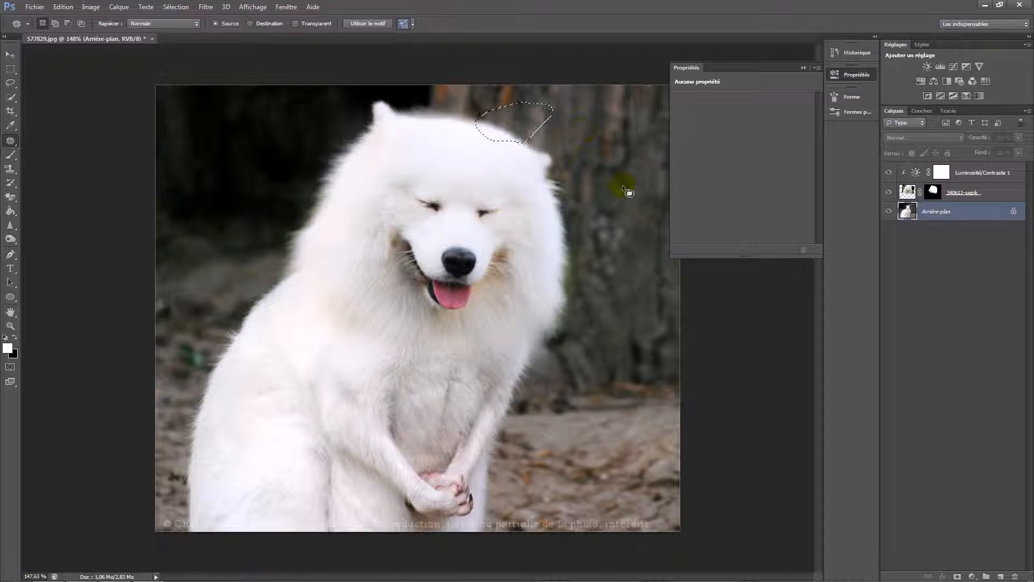
pyautogui.scroll(-2, 478, 310)
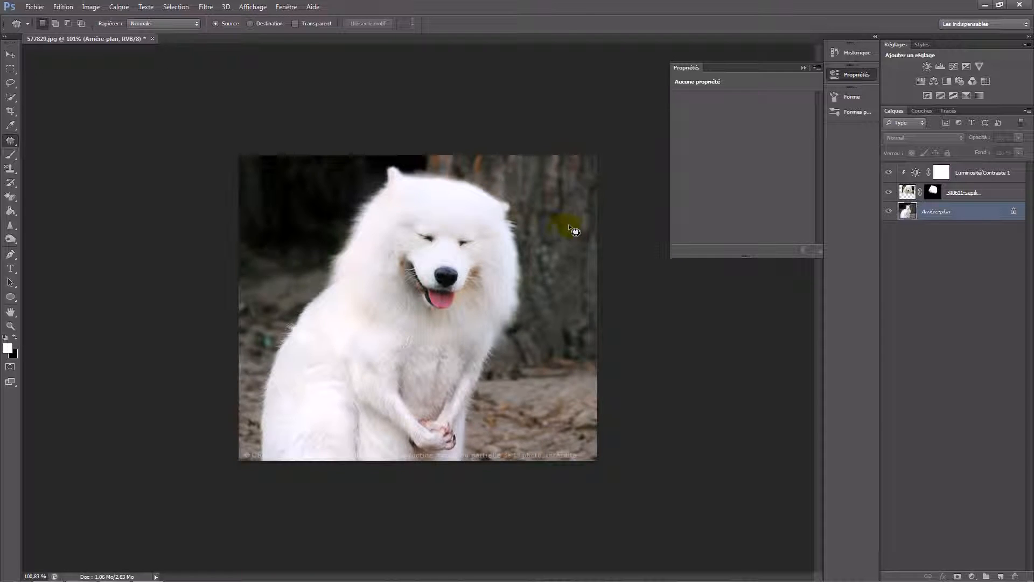
pyautogui.scroll(-2, 565, 229)
pyautogui.scroll(-1, 481, 299)
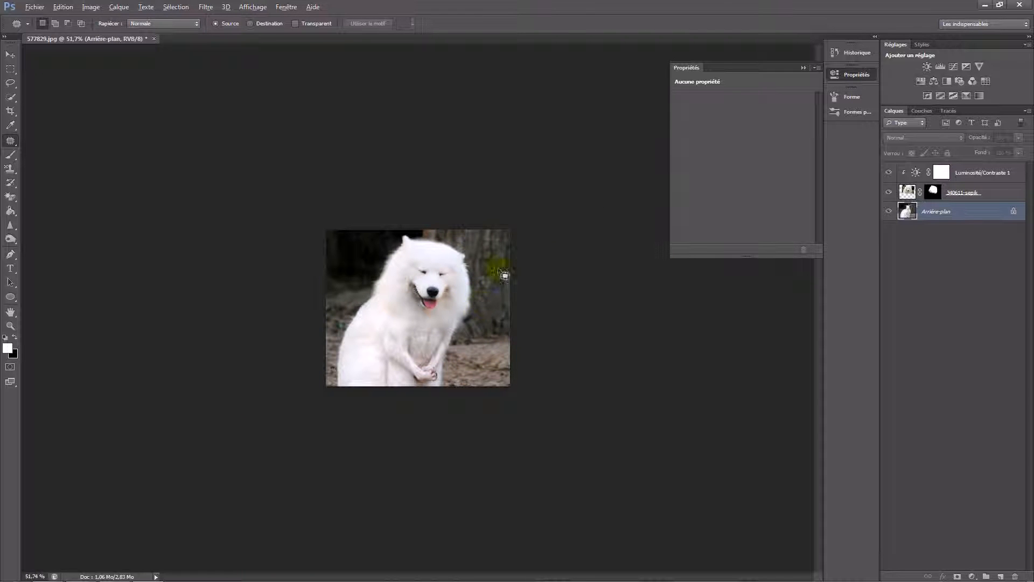
pyautogui.scroll(3, 517, 221)
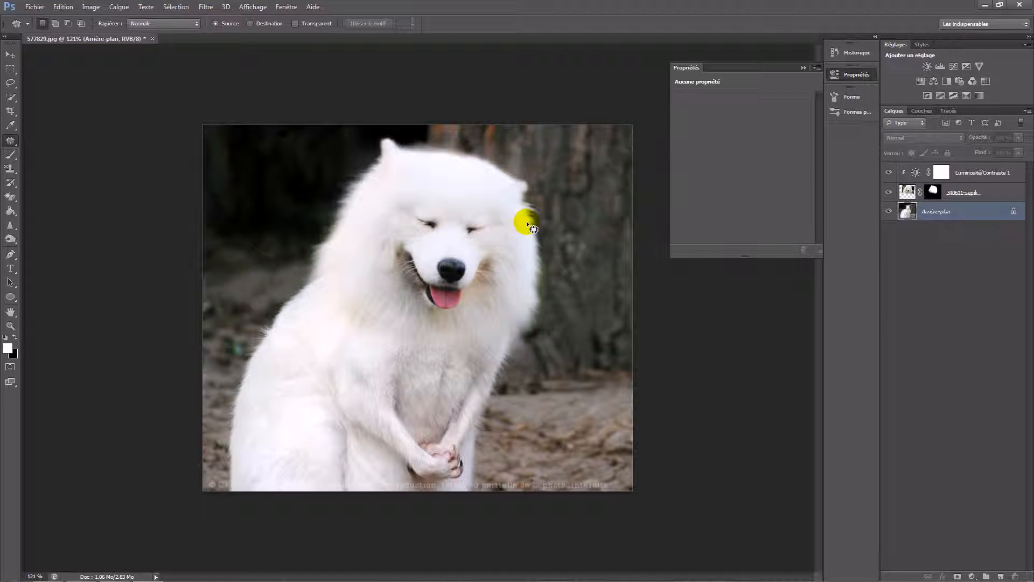
pyautogui.scroll(-2, 526, 222)
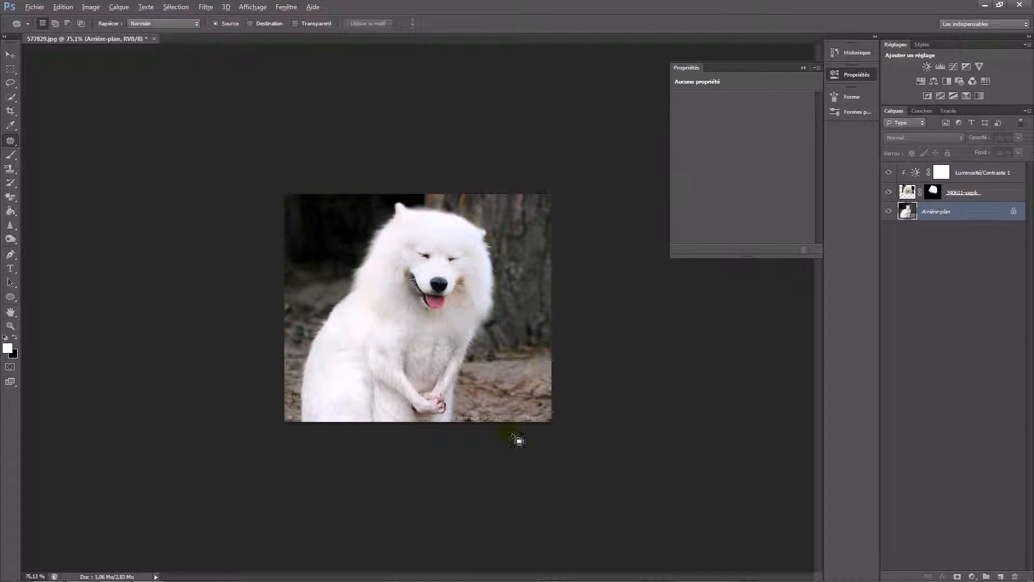
pyautogui.scroll(-1, 461, 393)
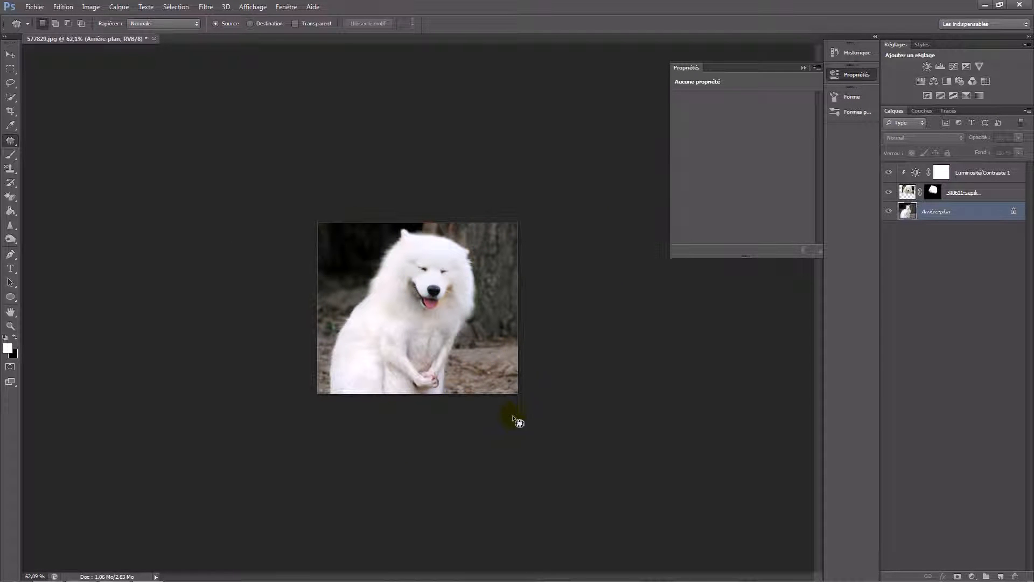
# Try to darken the neck and chest fur on the 340611-sepik layer with the Burn tool at 100% exposure.
pyautogui.scroll(2, 519, 423)
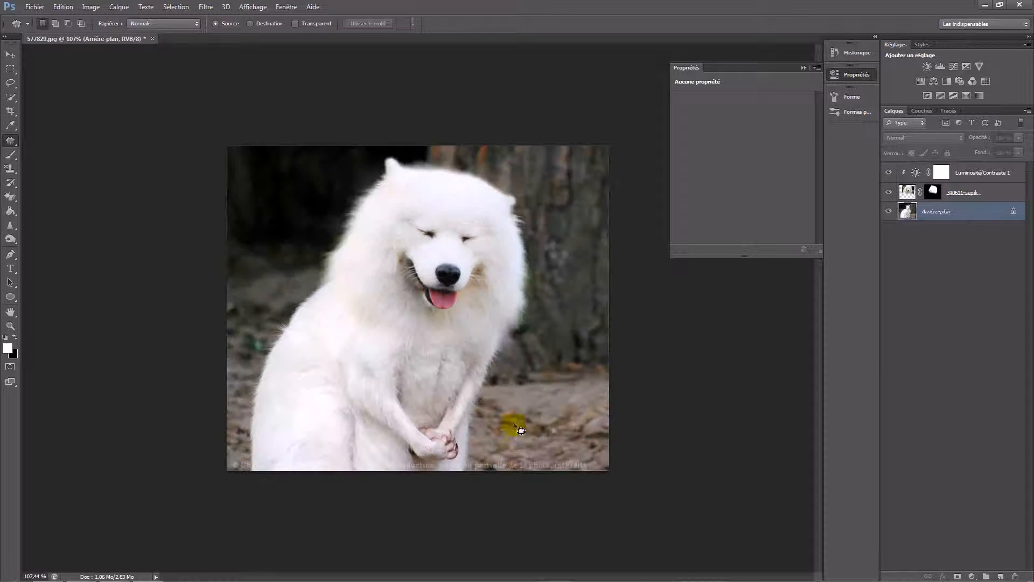
pyautogui.click(914, 191)
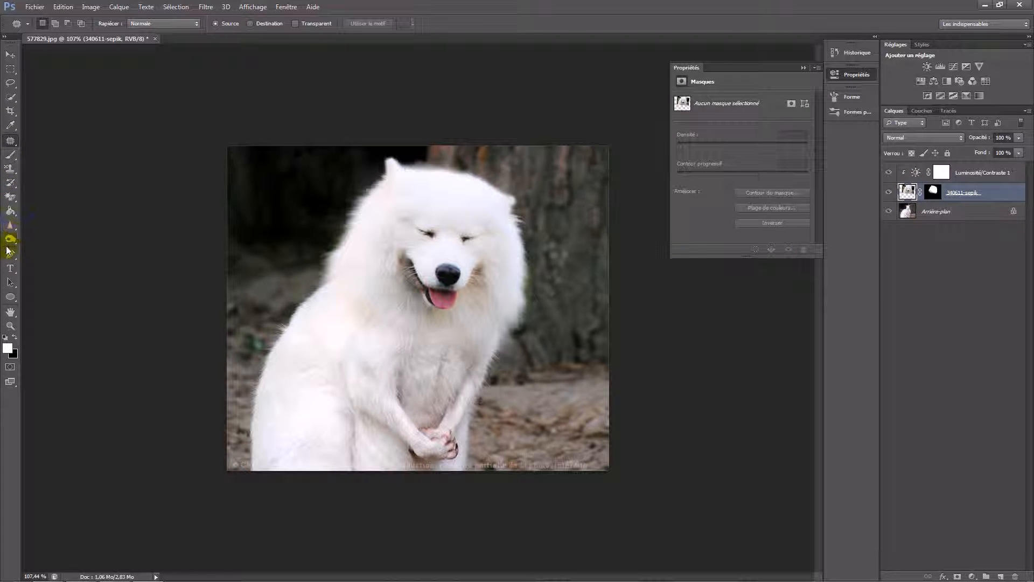
pyautogui.moveTo(8, 245); pyautogui.dragTo(83, 251)
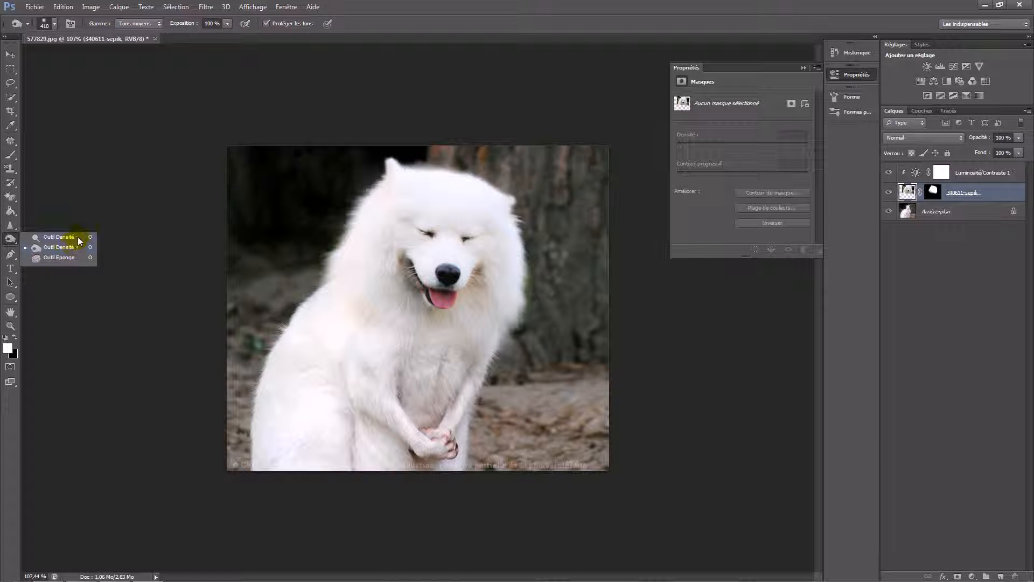
pyautogui.click(74, 248)
pyautogui.moveTo(419, 328)
pyautogui.mouseDown()
pyautogui.moveTo(354, 332)
pyautogui.moveTo(369, 341)
pyautogui.mouseUp()
pyautogui.scroll(3, 370, 341)
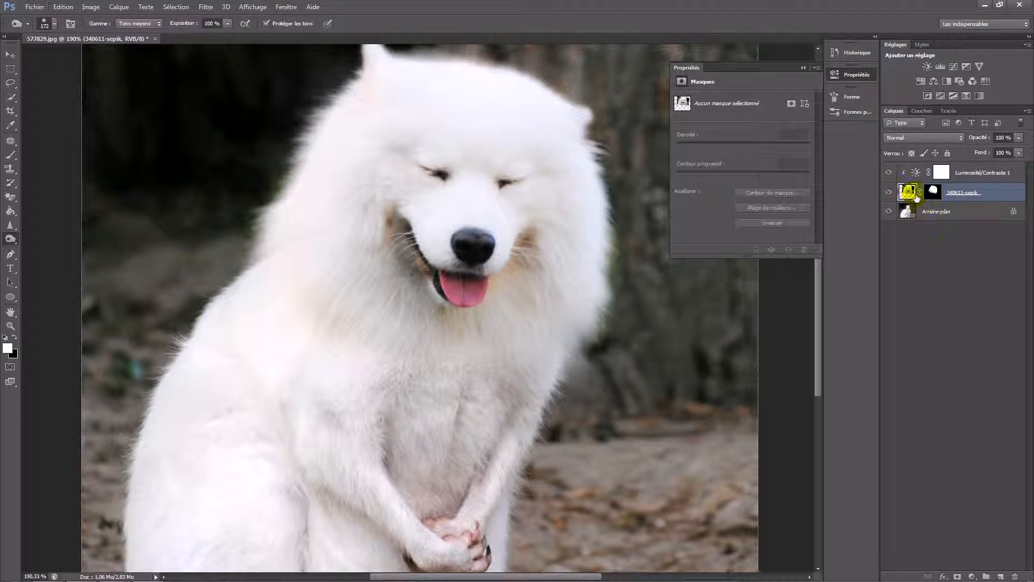
pyautogui.moveTo(280, 314); pyautogui.dragTo(325, 324)
pyautogui.hotkey('ctrl', 'alt', 'z')
pyautogui.hotkey('ctrl', 'alt', 'z')
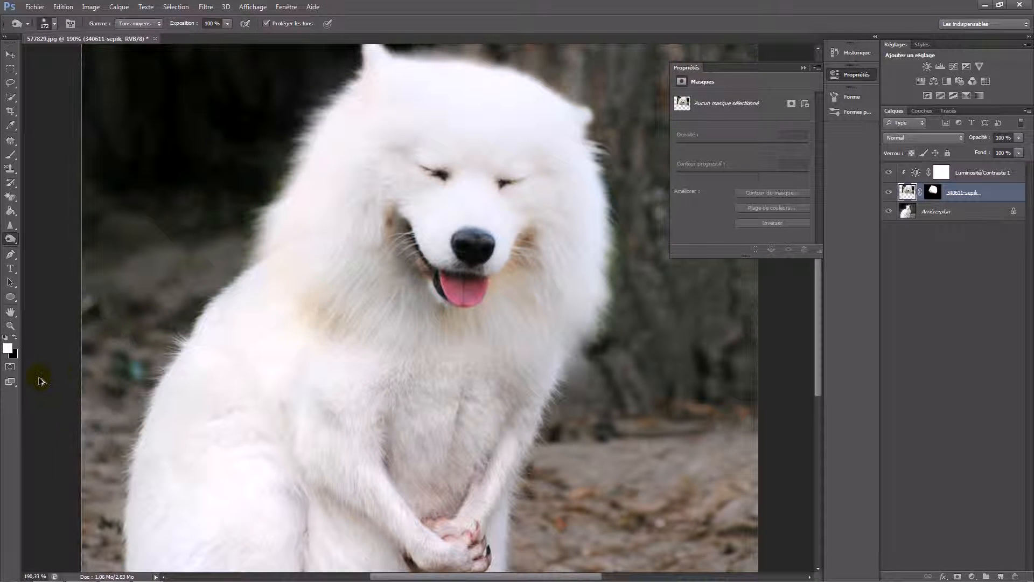
# Try to lighten the fur around the lower neck and chest with the Dodge tool at 100% exposure.
pyautogui.rightClick(13, 244)
pyautogui.click(42, 239)
pyautogui.moveTo(341, 339)
pyautogui.mouseDown()
pyautogui.moveTo(139, 338)
pyautogui.moveTo(357, 327)
pyautogui.moveTo(454, 364)
pyautogui.moveTo(451, 378)
pyautogui.moveTo(481, 409)
pyautogui.mouseUp()
pyautogui.hotkey('ctrl', 'alt', 'z')
pyautogui.hotkey('ctrl', 'alt', 'z')
pyautogui.hotkey('ctrl', 'alt', 'z')
pyautogui.hotkey('ctrl', 'alt', 'z')
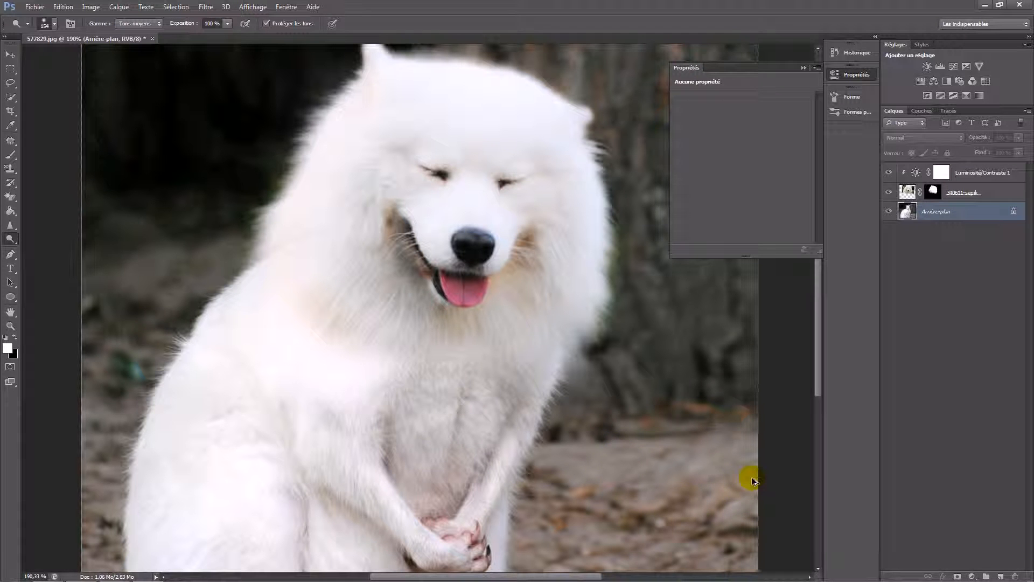
# Try to brighten the neck fur on the 340611-sepik layer with a smaller Dodge brush at 100% exposure.
pyautogui.click(910, 194)
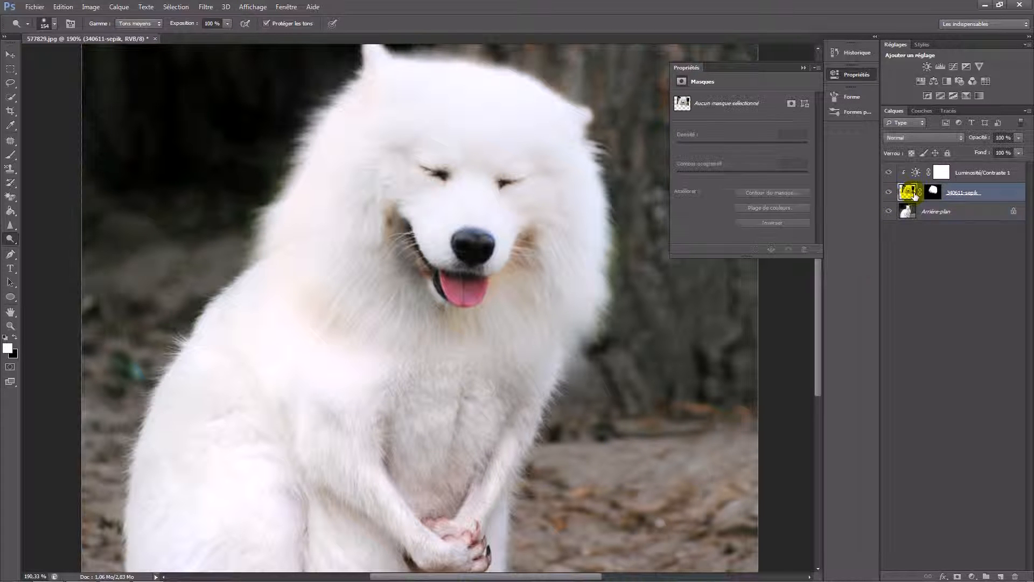
pyautogui.moveTo(367, 283)
pyautogui.mouseDown()
pyautogui.moveTo(348, 322)
pyautogui.moveTo(321, 328)
pyautogui.moveTo(340, 363)
pyautogui.moveTo(346, 345)
pyautogui.moveTo(394, 370)
pyautogui.moveTo(379, 348)
pyautogui.moveTo(444, 380)
pyautogui.moveTo(406, 388)
pyautogui.mouseUp()
pyautogui.keyDown('alt'); pyautogui.rightClick(450, 376); pyautogui.keyUp('alt')
pyautogui.moveTo(444, 352)
pyautogui.mouseDown()
pyautogui.moveTo(524, 351)
pyautogui.moveTo(564, 320)
pyautogui.moveTo(570, 292)
pyautogui.moveTo(527, 328)
pyautogui.moveTo(484, 344)
pyautogui.moveTo(335, 348)
pyautogui.mouseUp()
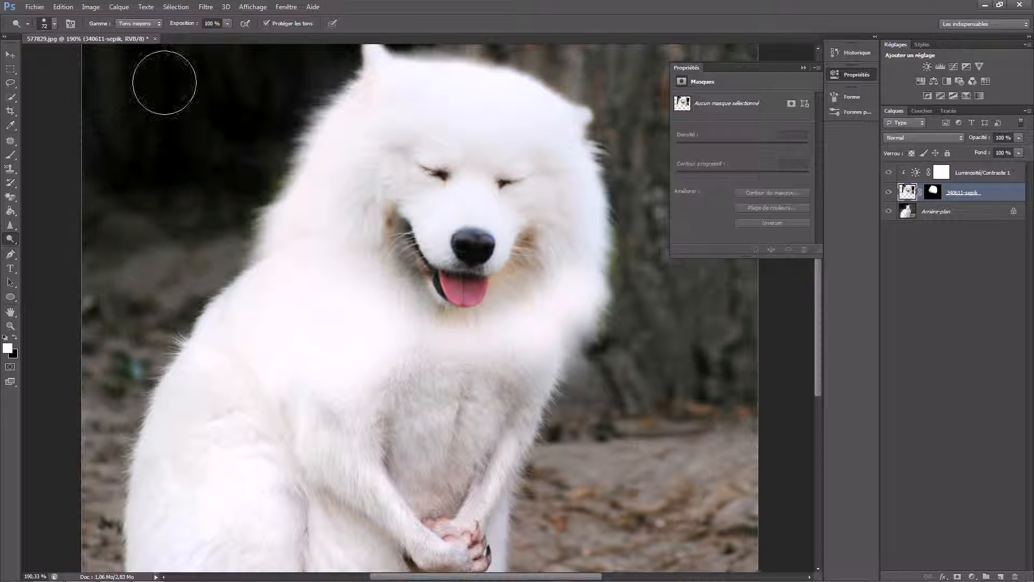
pyautogui.scroll(-6, 245, 145)
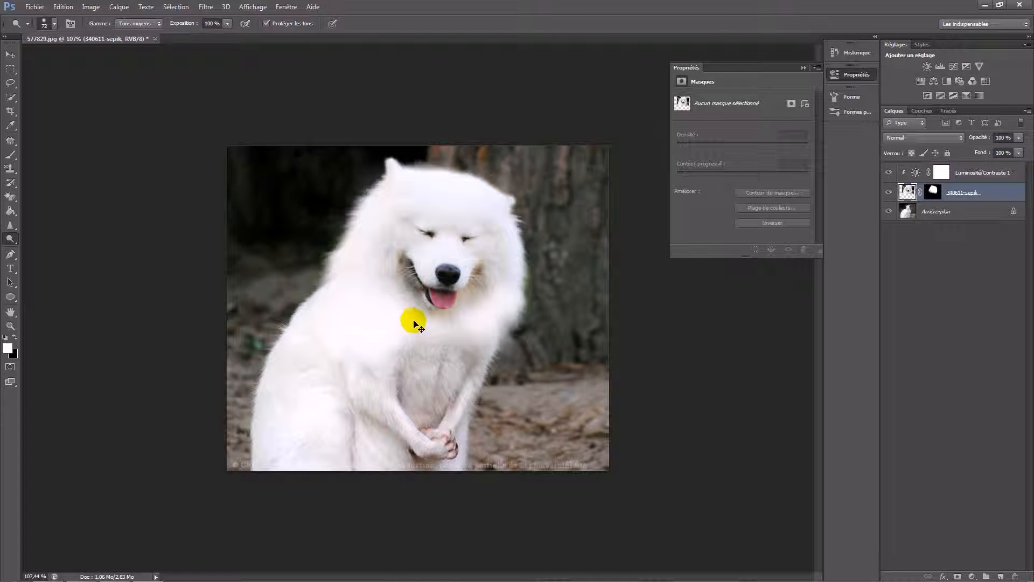
pyautogui.hotkey('ctrl', 'alt', 'z')
pyautogui.hotkey('ctrl', 'alt', 'z')
pyautogui.hotkey('ctrl', 'alt', 'z')
pyautogui.hotkey('ctrl', 'alt', 'z')
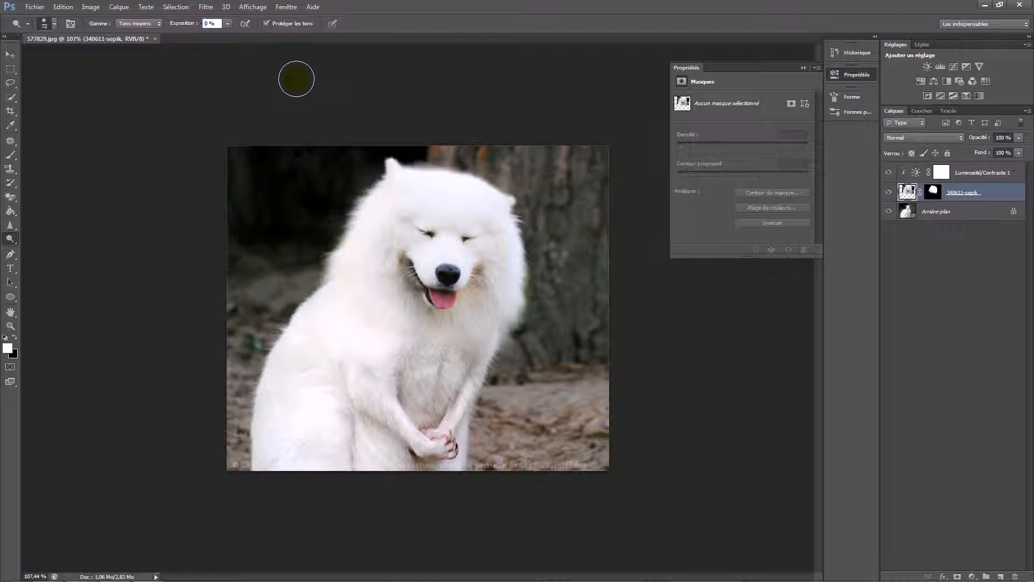
# Set the Dodge tool's exposure to 50% and lighten the neck and chest fur on the 340611-sepik layer.
pyautogui.click(387, 319)
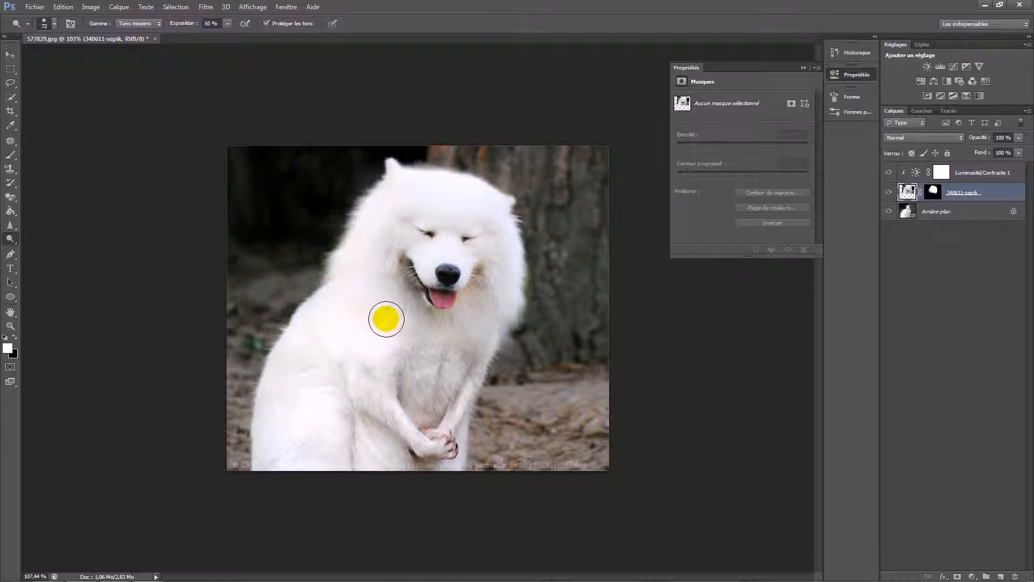
pyautogui.moveTo(398, 350)
pyautogui.mouseDown()
pyautogui.moveTo(405, 357)
pyautogui.moveTo(376, 254)
pyautogui.moveTo(388, 224)
pyautogui.moveTo(376, 247)
pyautogui.moveTo(402, 358)
pyautogui.moveTo(506, 302)
pyautogui.moveTo(489, 300)
pyautogui.moveTo(464, 325)
pyautogui.moveTo(418, 331)
pyautogui.moveTo(430, 331)
pyautogui.mouseUp()
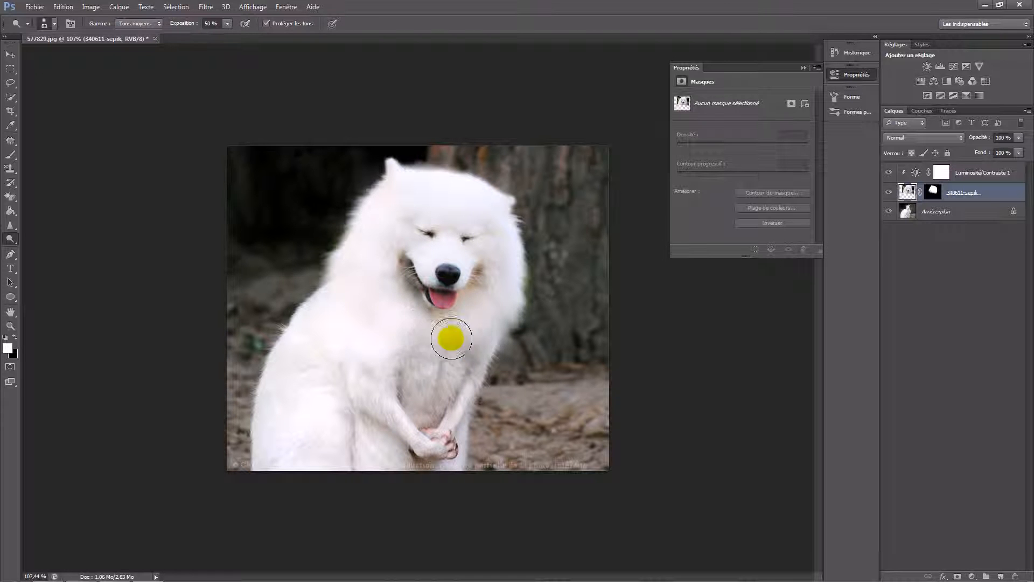
pyautogui.scroll(-5, 531, 356)
pyautogui.scroll(10, 397, 395)
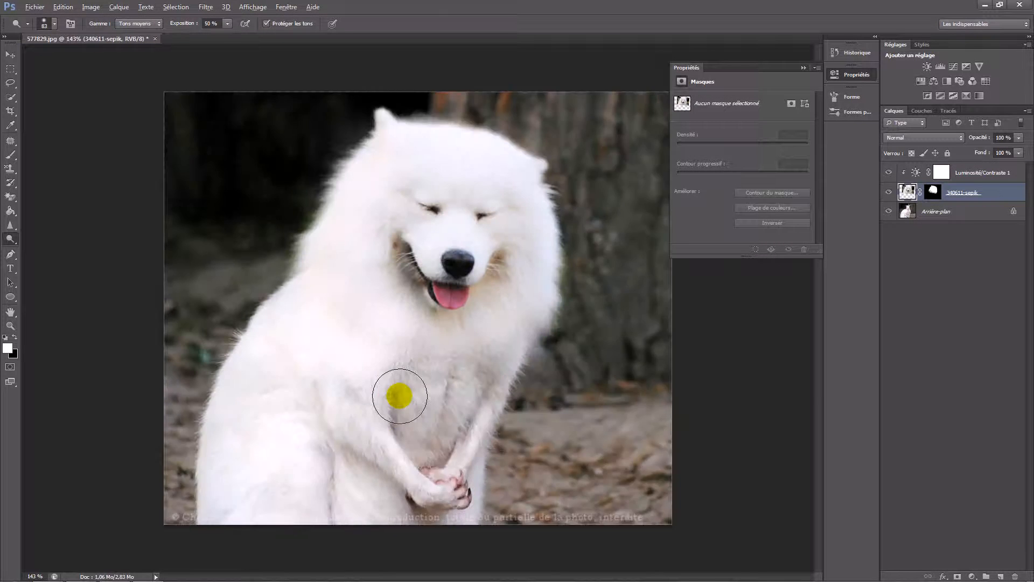
pyautogui.moveTo(303, 372)
pyautogui.mouseDown()
pyautogui.moveTo(279, 238)
pyautogui.moveTo(301, 278)
pyautogui.moveTo(450, 413)
pyautogui.moveTo(373, 212)
pyautogui.moveTo(377, 232)
pyautogui.moveTo(360, 269)
pyautogui.moveTo(464, 334)
pyautogui.moveTo(553, 288)
pyautogui.moveTo(553, 266)
pyautogui.moveTo(542, 277)
pyautogui.moveTo(577, 241)
pyautogui.moveTo(567, 233)
pyautogui.moveTo(584, 194)
pyautogui.moveTo(571, 142)
pyautogui.moveTo(576, 171)
pyautogui.moveTo(570, 150)
pyautogui.moveTo(537, 130)
pyautogui.moveTo(515, 165)
pyautogui.mouseUp()
# Lighten the transition from neck to shoulder with the Dodge tool, continuing on the Arrière-plan layer.
pyautogui.scroll(-8, 405, 330)
pyautogui.moveTo(405, 330)
pyautogui.mouseDown()
pyautogui.moveTo(425, 337)
pyautogui.moveTo(438, 388)
pyautogui.moveTo(443, 345)
pyautogui.moveTo(405, 340)
pyautogui.moveTo(460, 352)
pyautogui.moveTo(467, 343)
pyautogui.moveTo(451, 367)
pyautogui.moveTo(339, 350)
pyautogui.moveTo(392, 354)
pyautogui.moveTo(336, 362)
pyautogui.moveTo(324, 381)
pyautogui.mouseUp()
pyautogui.click(923, 216)
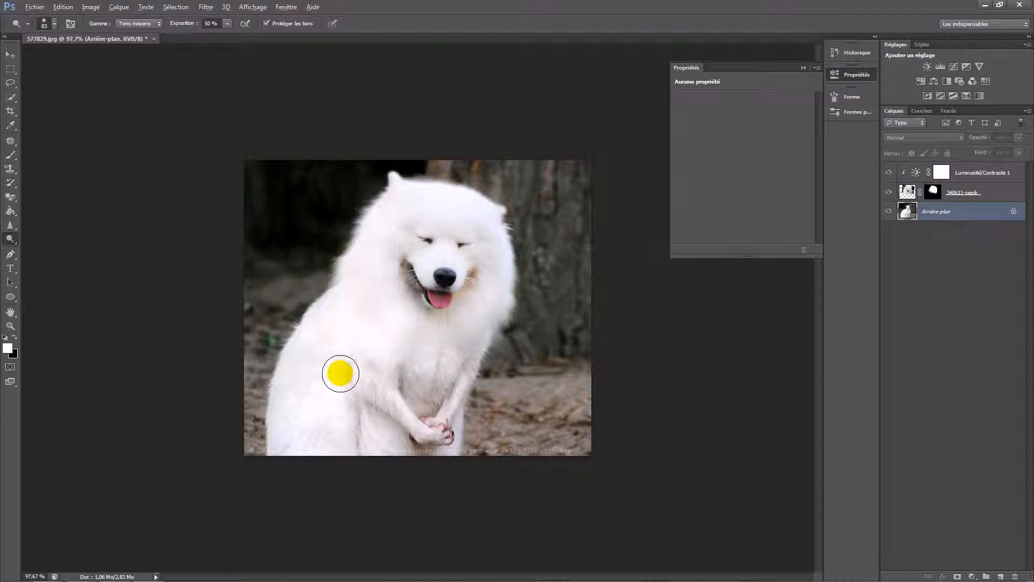
pyautogui.scroll(-8, 415, 376)
pyautogui.scroll(7, 529, 371)
pyautogui.scroll(6, 545, 352)
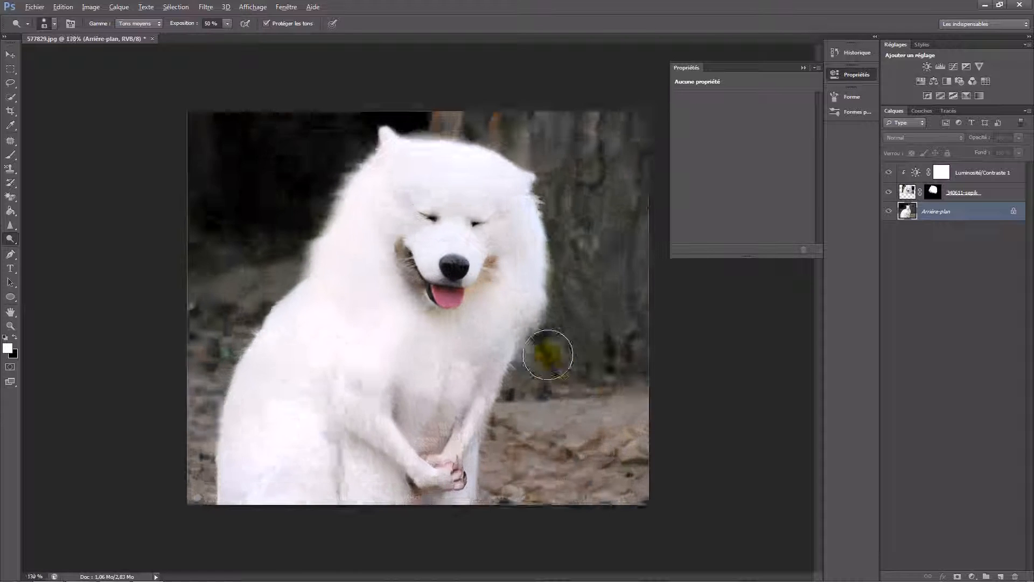
pyautogui.hotkey('ctrl', '1')
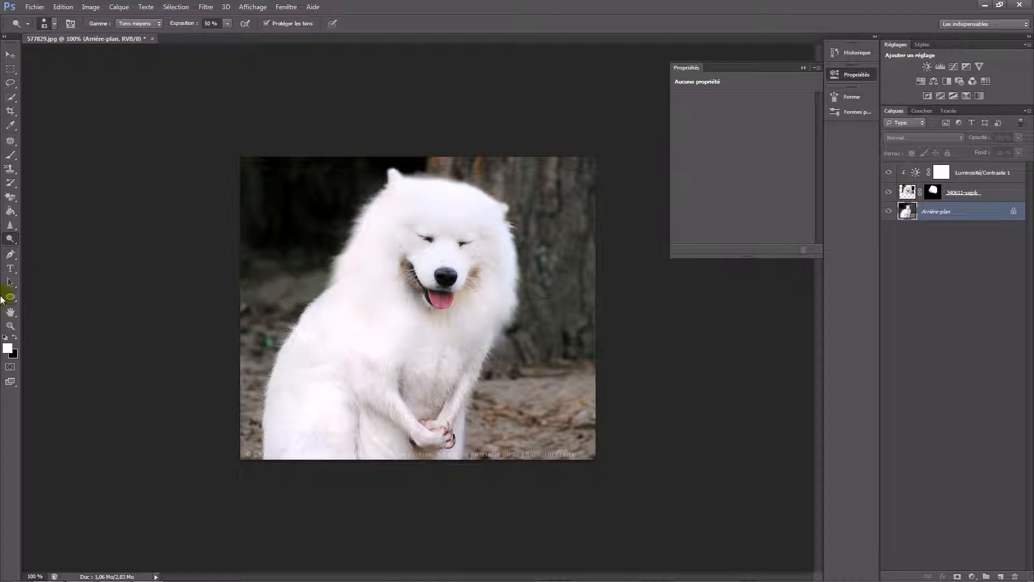
# Darken the neck and upper chest fur on the 340611-sepik layer with the Burn tool at 30% exposure.
pyautogui.click(8, 236)
pyautogui.click(41, 251)
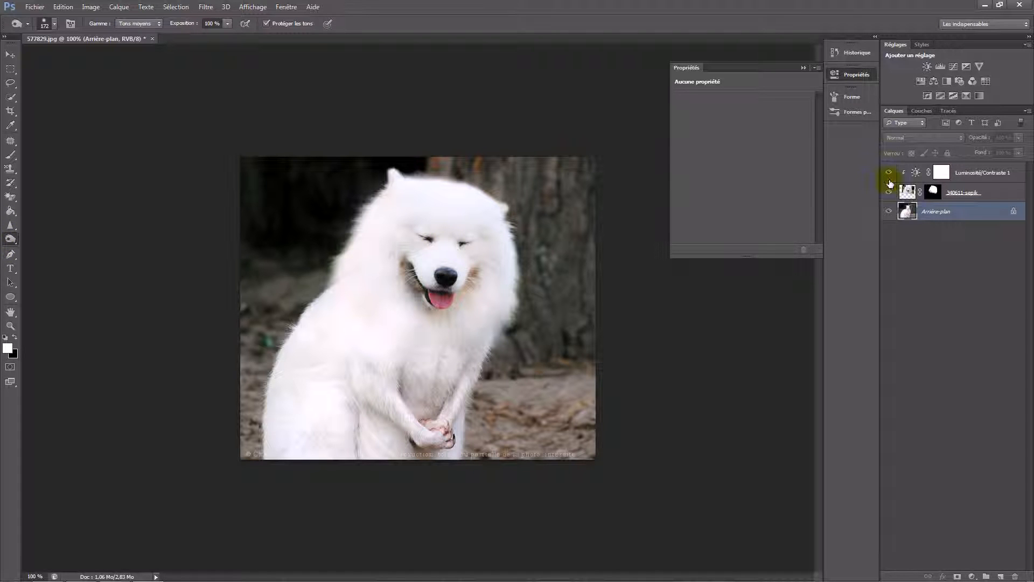
pyautogui.click(916, 195)
pyautogui.moveTo(396, 344); pyautogui.dragTo(397, 351)
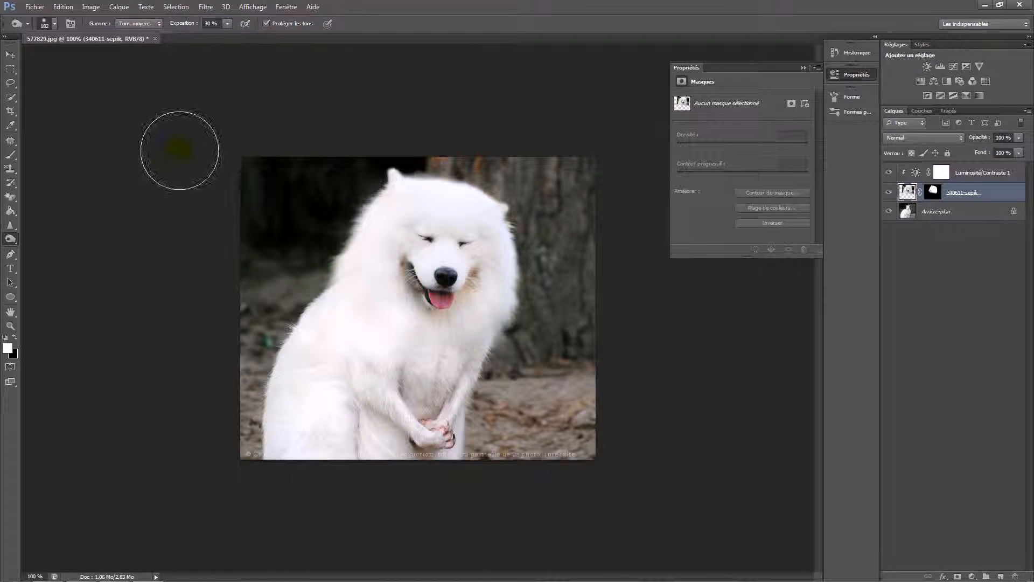
pyautogui.moveTo(446, 358)
pyautogui.mouseDown()
pyautogui.moveTo(413, 350)
pyautogui.moveTo(387, 331)
pyautogui.moveTo(388, 306)
pyautogui.moveTo(347, 296)
pyautogui.moveTo(406, 341)
pyautogui.moveTo(467, 344)
pyautogui.moveTo(479, 313)
pyautogui.mouseUp()
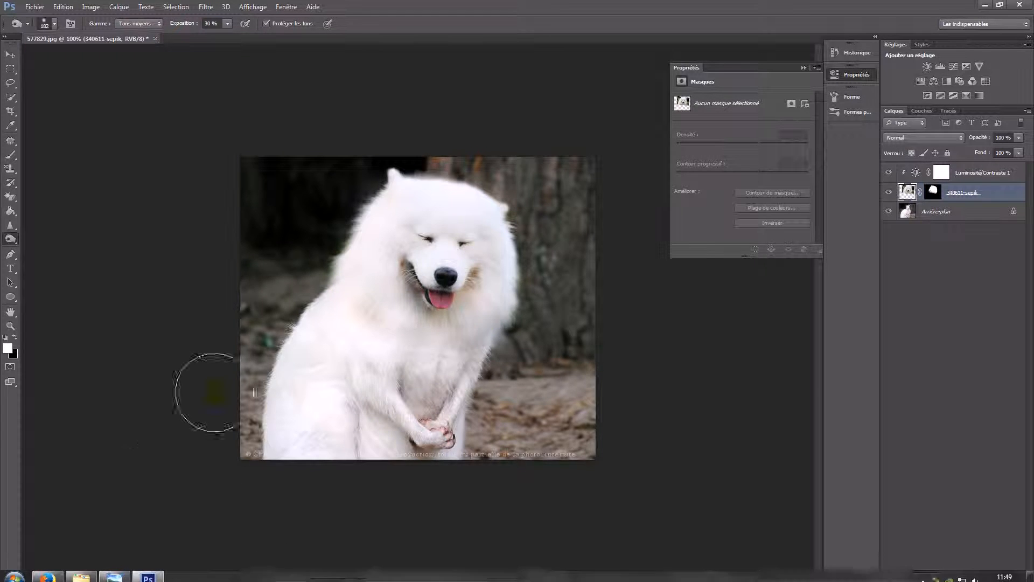
pyautogui.scroll(-3, 277, 363)
pyautogui.scroll(1, 392, 380)
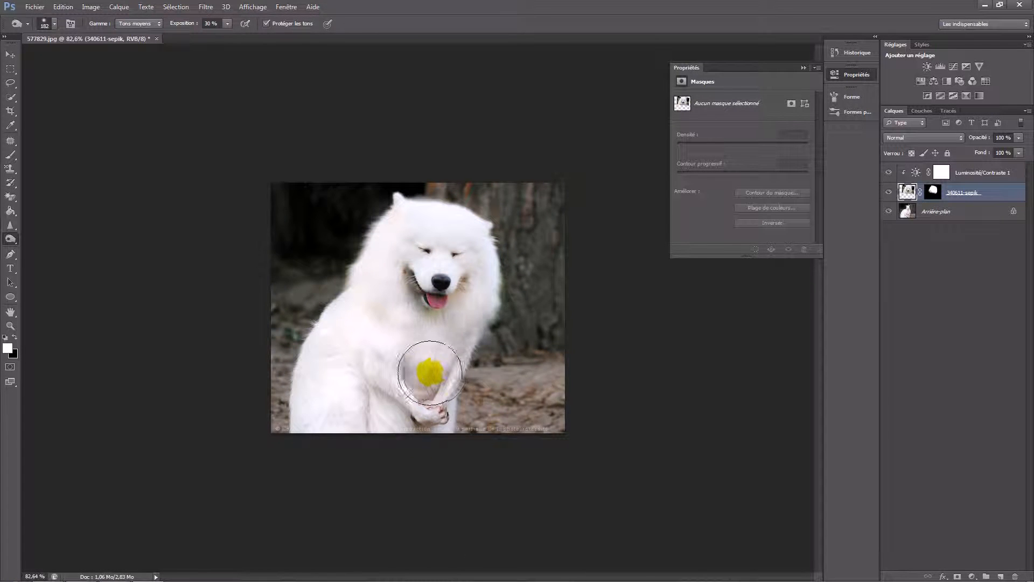
pyautogui.scroll(2, 431, 364)
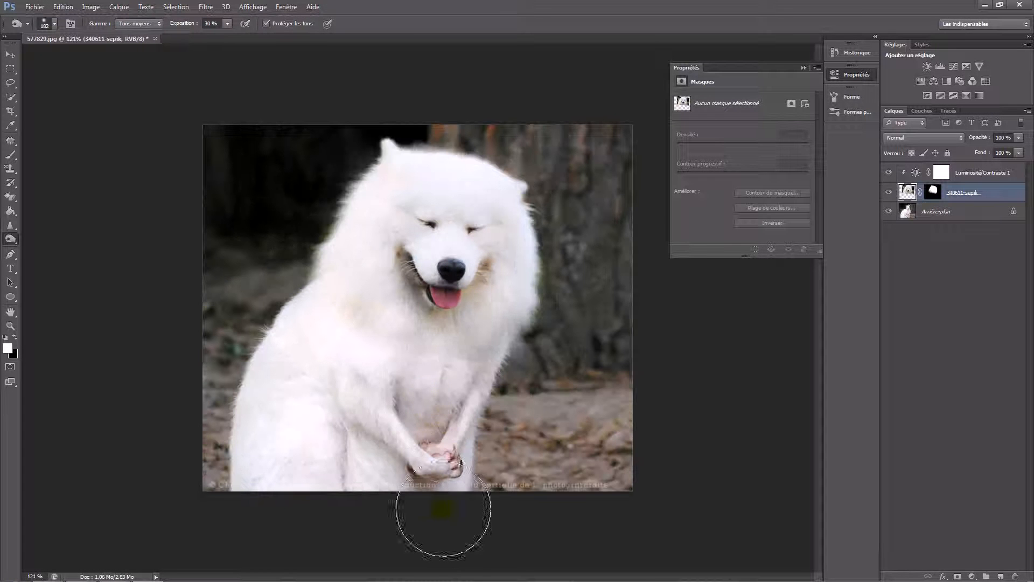
# Activate the Brush on the 340611-sepik layer mask and examine the head-to-body blend along the neck and chest.
pyautogui.click(9, 159)
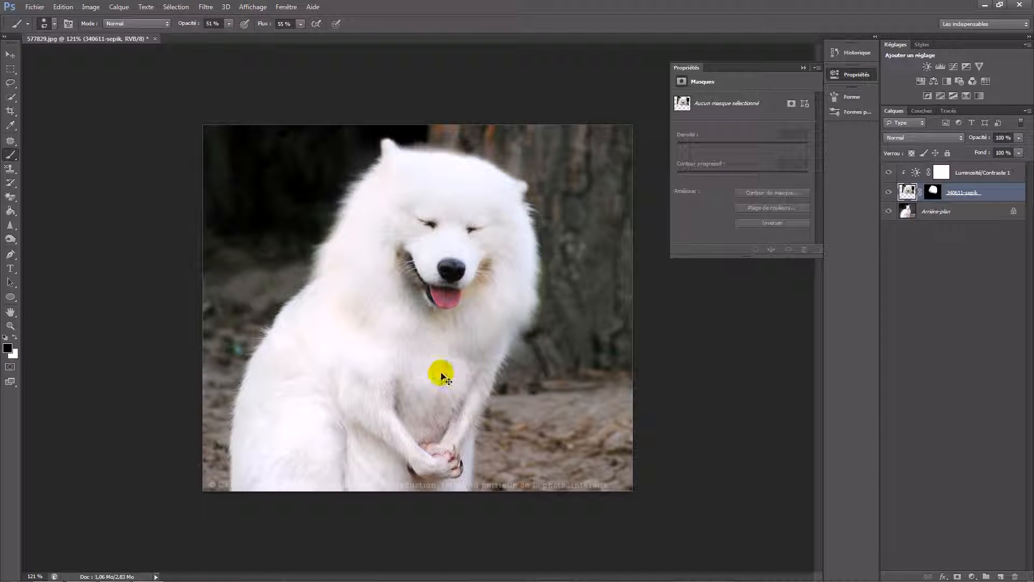
pyautogui.click(933, 192)
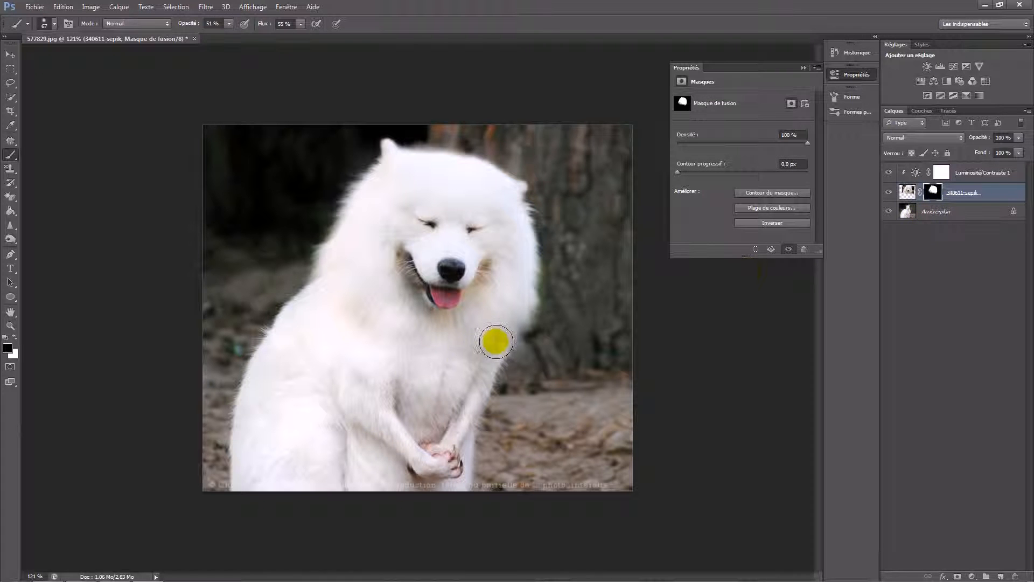
pyautogui.scroll(5, 430, 371)
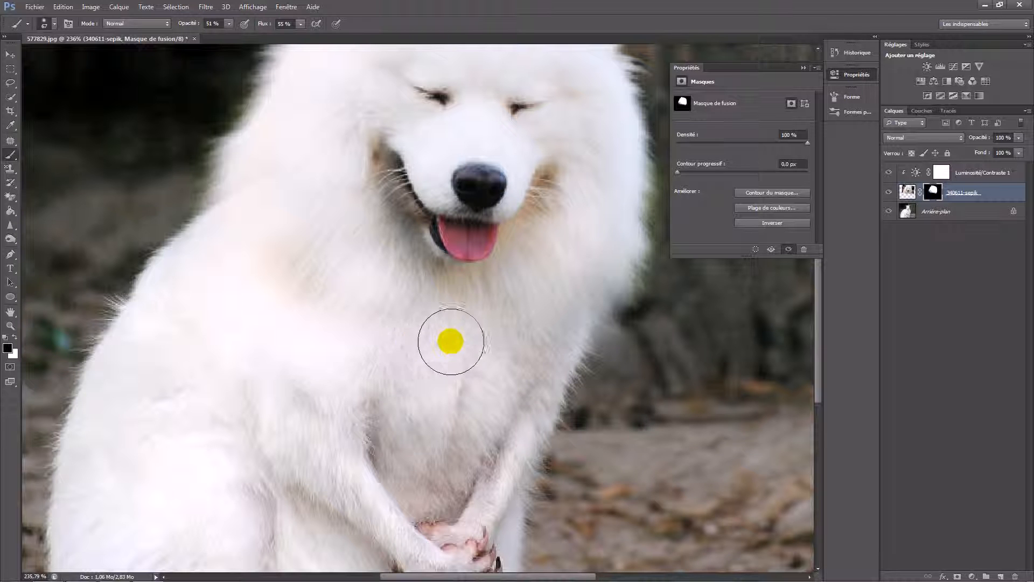
pyautogui.scroll(-2, 323, 339)
pyautogui.scroll(-6, 328, 338)
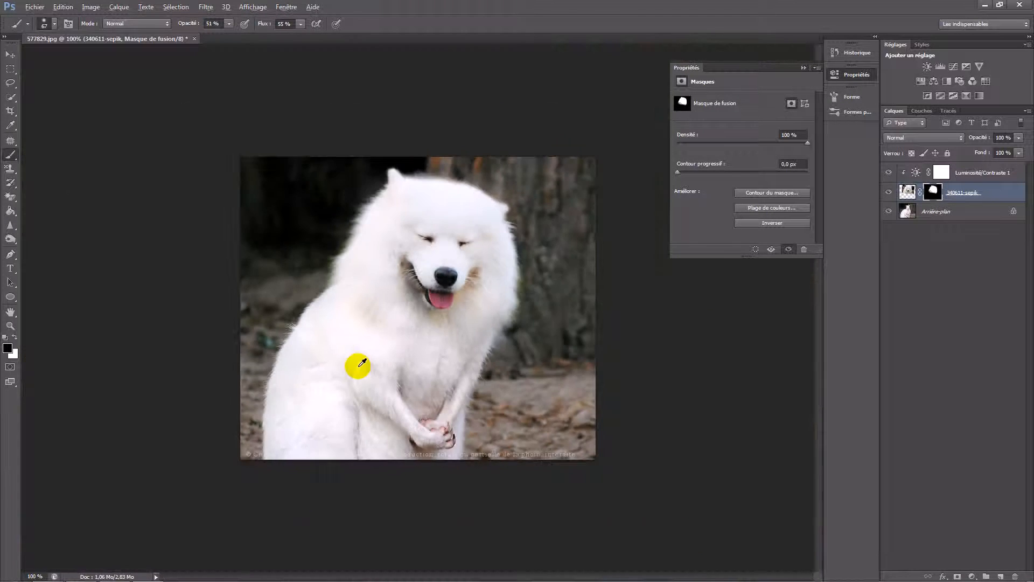
pyautogui.scroll(2, 468, 351)
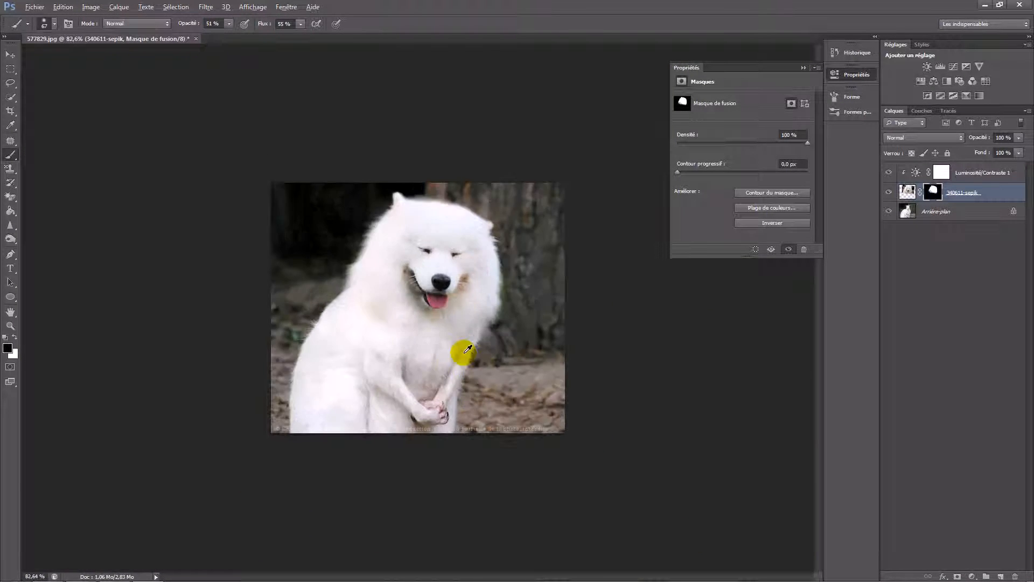
pyautogui.scroll(2, 473, 350)
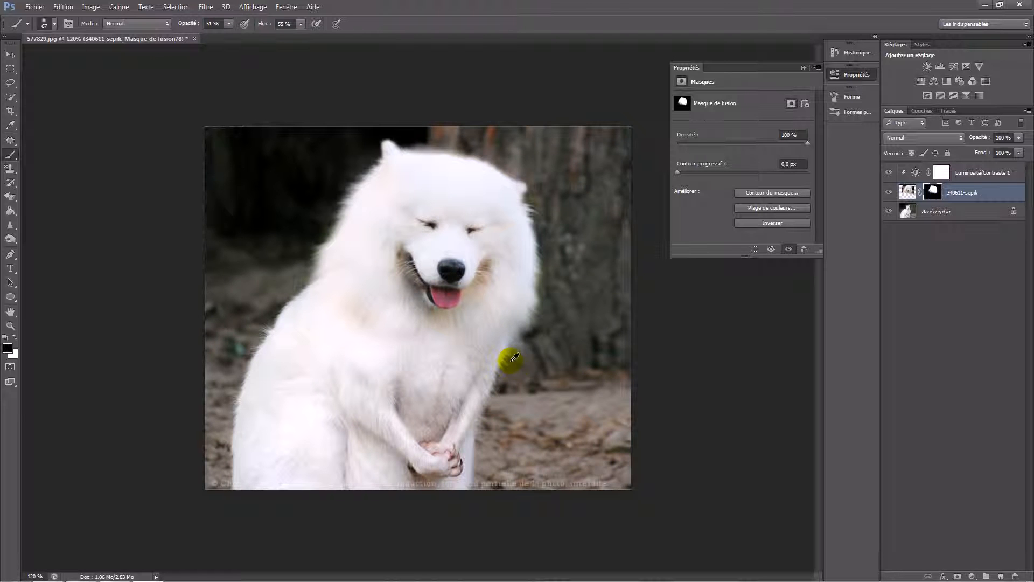
pyautogui.scroll(-1, 512, 361)
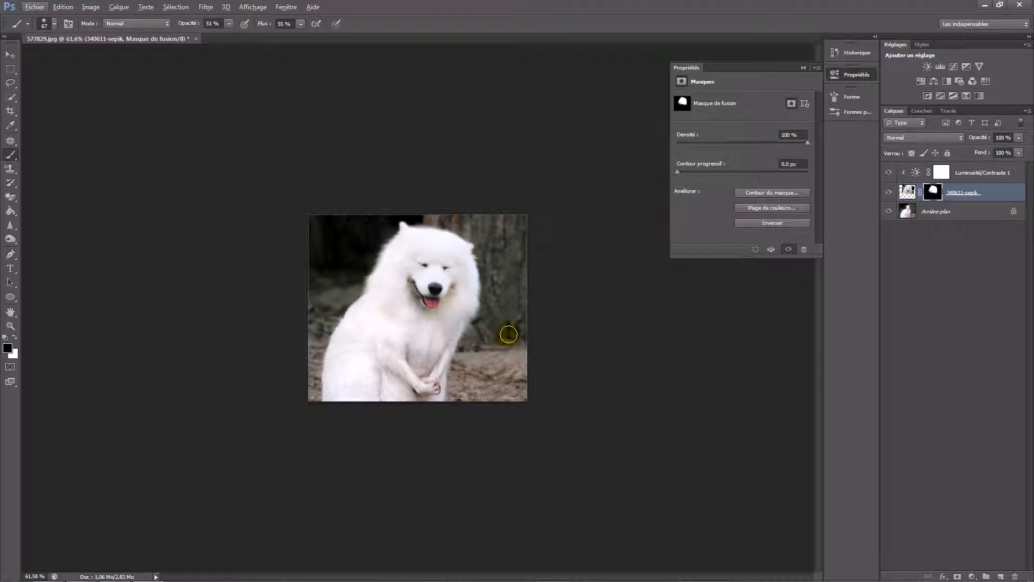
pyautogui.scroll(10, 388, 318)
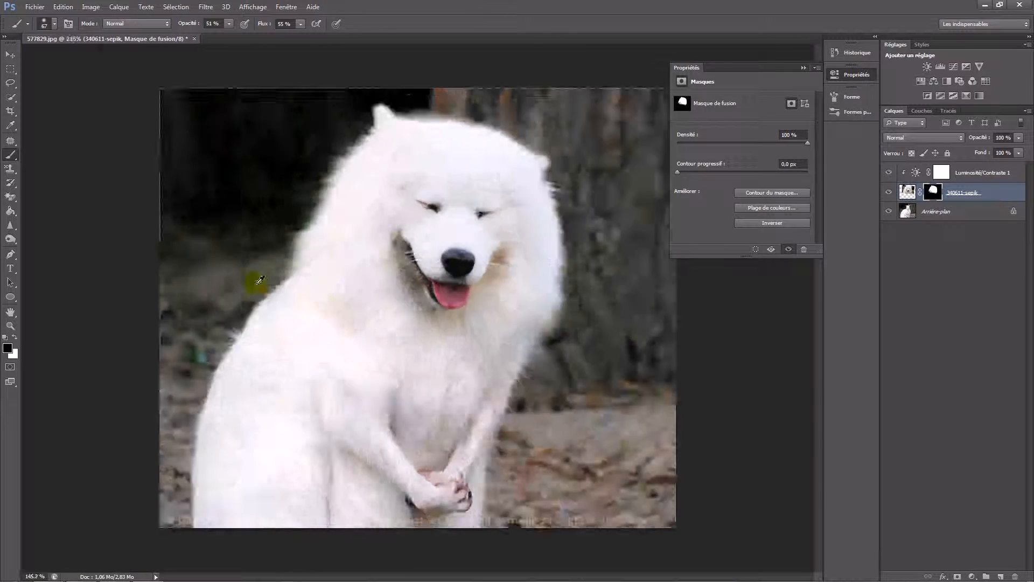
pyautogui.scroll(-3, 302, 261)
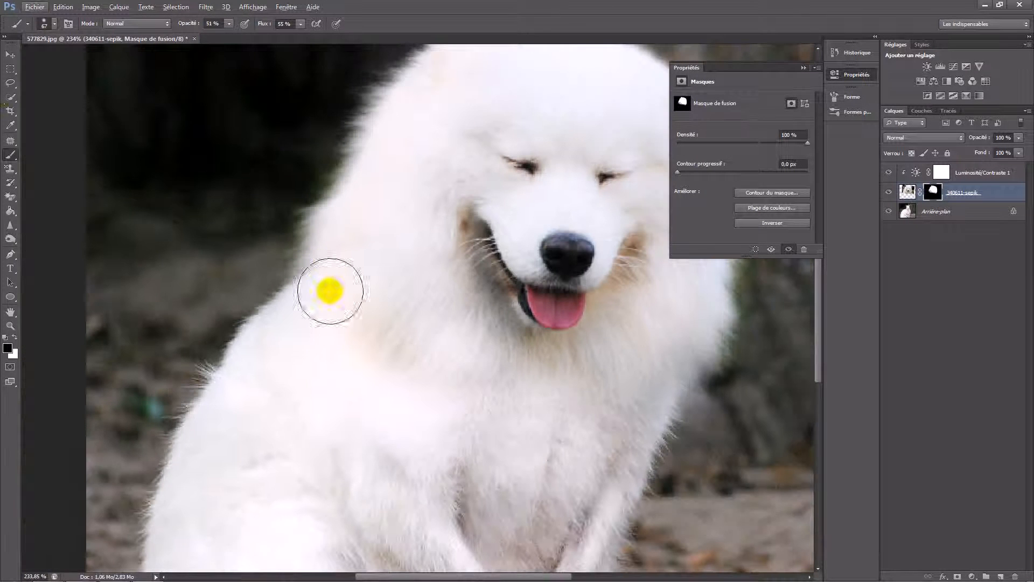
# Patch the neck's outer edge above the shoulder with nearby white fur, switching from the mask to the 340611-sepik layer image.
pyautogui.click(10, 140)
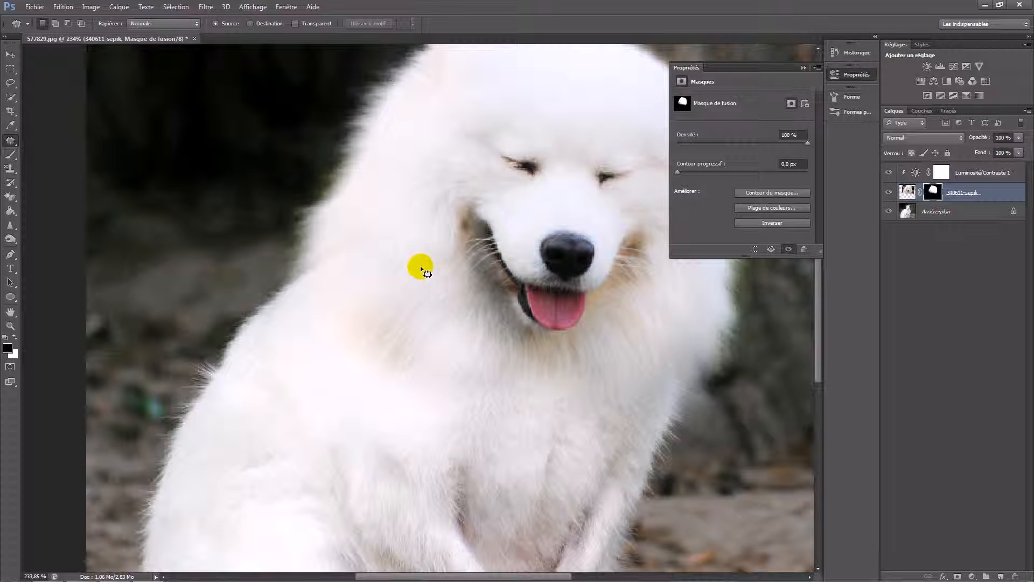
pyautogui.moveTo(330, 276)
pyautogui.mouseDown()
pyautogui.moveTo(302, 296)
pyautogui.moveTo(283, 279)
pyautogui.mouseUp()
pyautogui.moveTo(321, 219)
pyautogui.mouseDown()
pyautogui.moveTo(352, 218)
pyautogui.moveTo(327, 279)
pyautogui.mouseUp()
pyautogui.moveTo(376, 246); pyautogui.dragTo(385, 238)
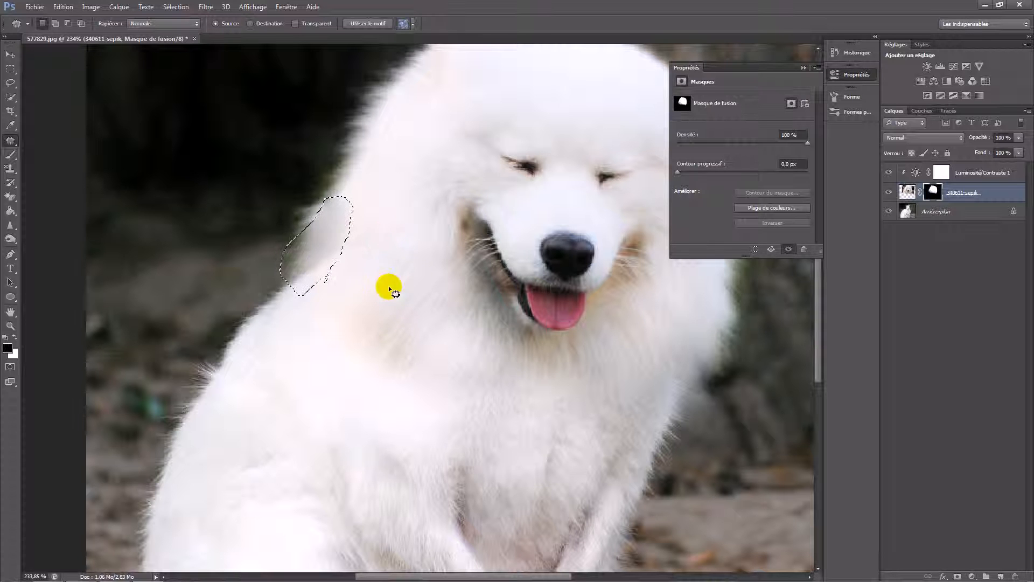
pyautogui.click(908, 191)
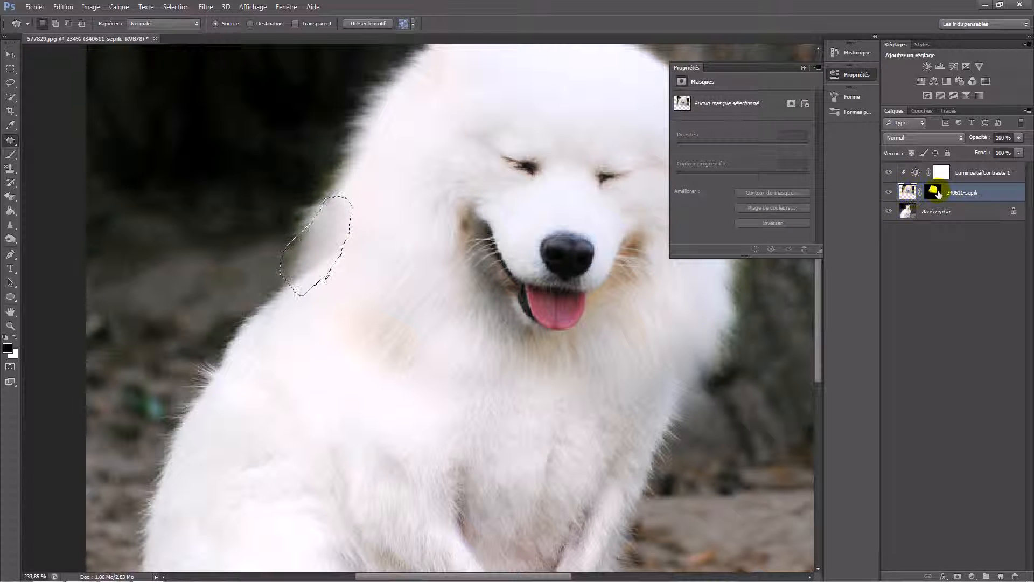
pyautogui.moveTo(306, 255); pyautogui.dragTo(392, 239)
pyautogui.click(351, 298)
# Patch the rough fur contour where the neck meets the shoulder on the 340611-sepik layer, sampling from adjoining white fur, and deselect.
pyautogui.moveTo(336, 263)
pyautogui.mouseDown()
pyautogui.moveTo(306, 273)
pyautogui.moveTo(311, 244)
pyautogui.mouseUp()
pyautogui.moveTo(346, 210)
pyautogui.mouseDown()
pyautogui.moveTo(343, 259)
pyautogui.moveTo(392, 244)
pyautogui.moveTo(306, 277)
pyautogui.mouseUp()
pyautogui.click(338, 321)
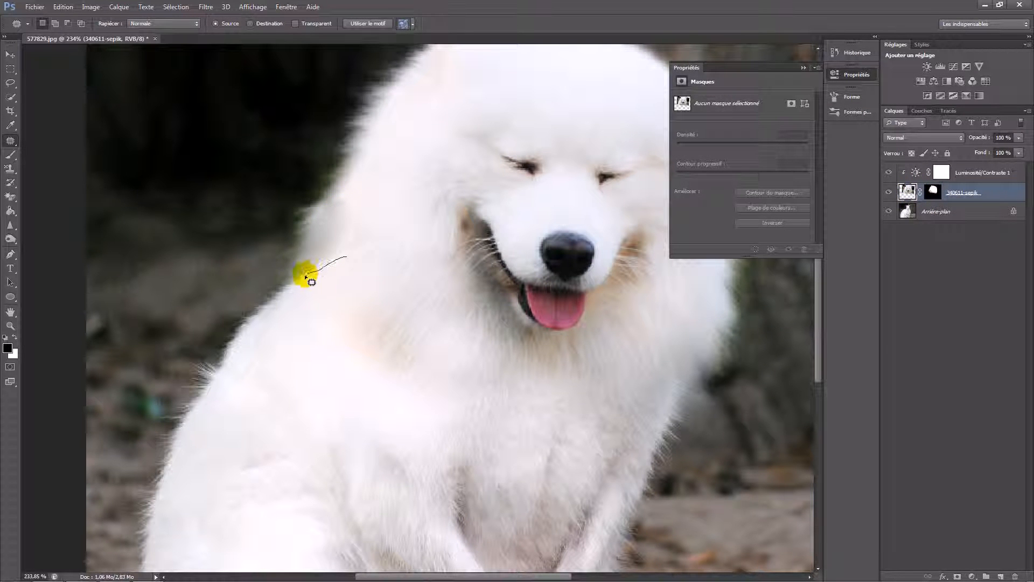
pyautogui.moveTo(334, 183)
pyautogui.mouseDown()
pyautogui.moveTo(355, 182)
pyautogui.moveTo(345, 257)
pyautogui.mouseUp()
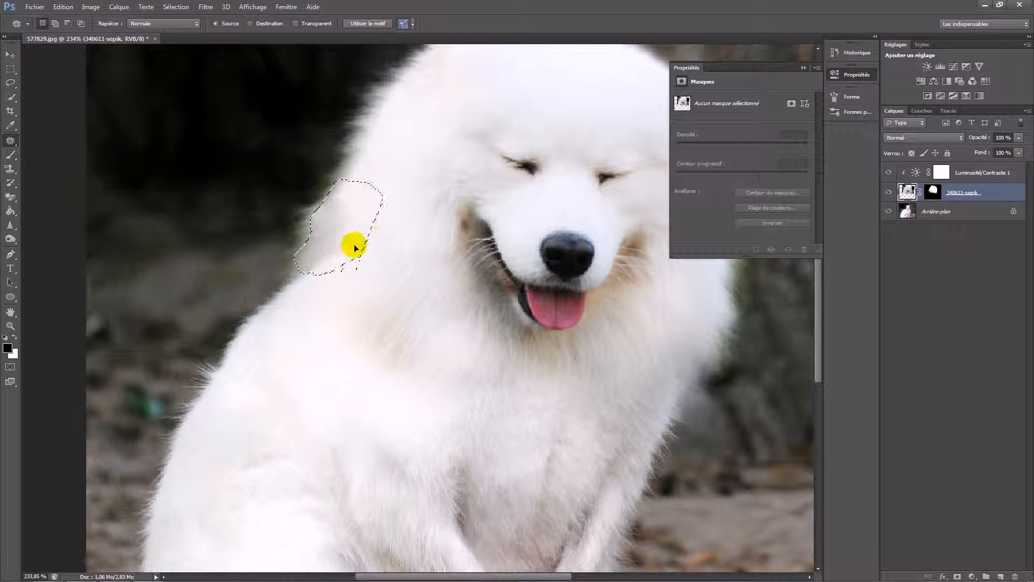
pyautogui.click(349, 316)
pyautogui.hotkey('ctrl', '1')
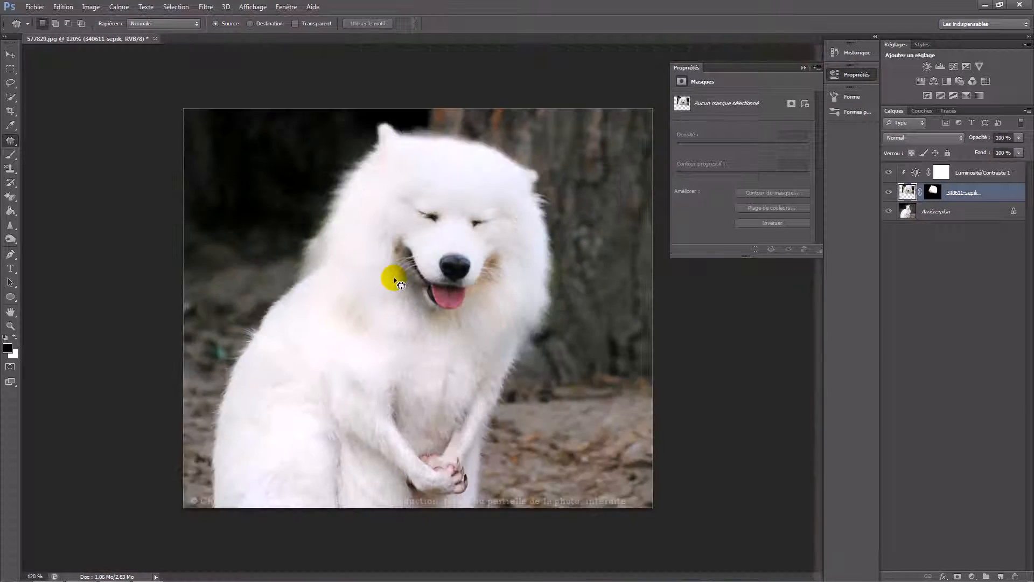
# Try to fill the neck's outer edge with a lassoed piece of fur copied to a new layer, and undo the copy.
pyautogui.scroll(-3, 395, 278)
pyautogui.scroll(3, 386, 313)
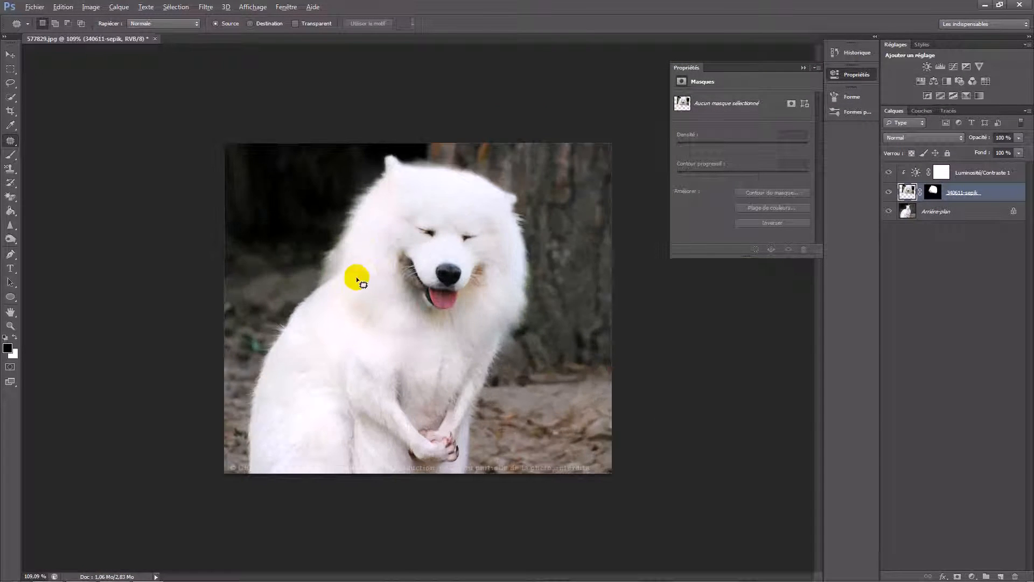
pyautogui.scroll(-1, 360, 277)
pyautogui.scroll(3, 358, 277)
pyautogui.click(12, 143)
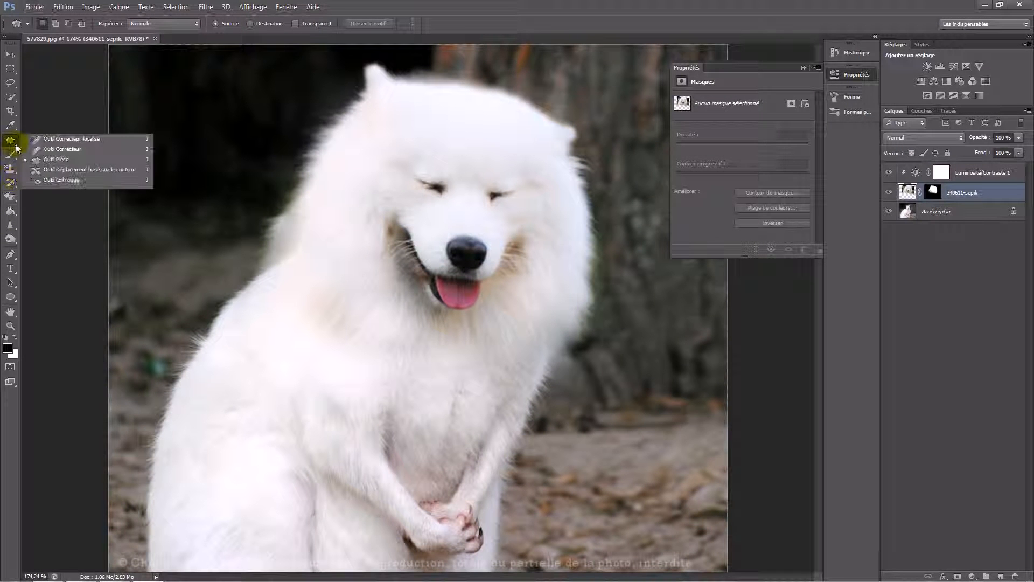
pyautogui.click(10, 146)
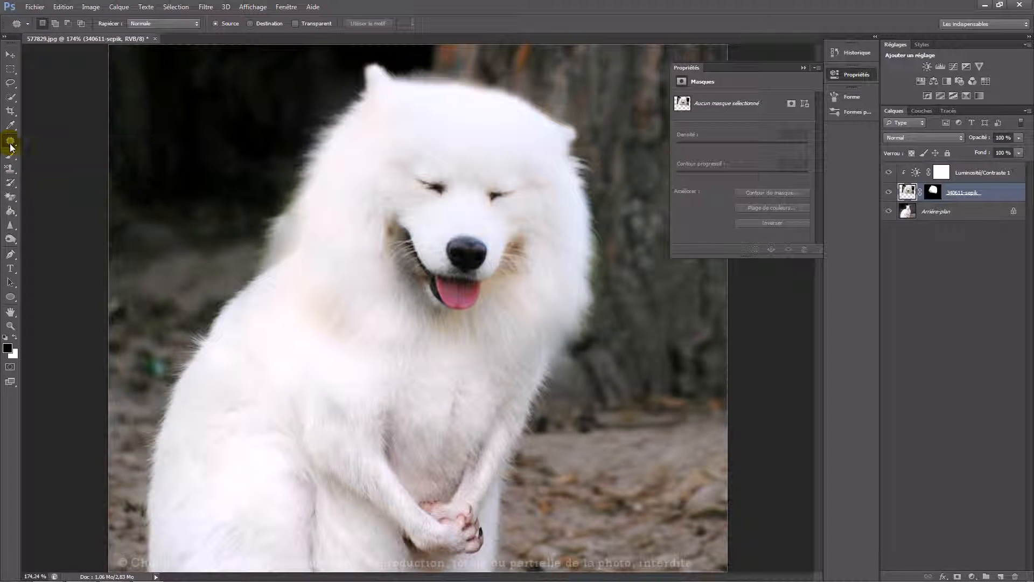
pyautogui.click(12, 82)
pyautogui.moveTo(267, 273)
pyautogui.mouseDown()
pyautogui.moveTo(294, 213)
pyautogui.moveTo(304, 217)
pyautogui.moveTo(286, 260)
pyautogui.mouseUp()
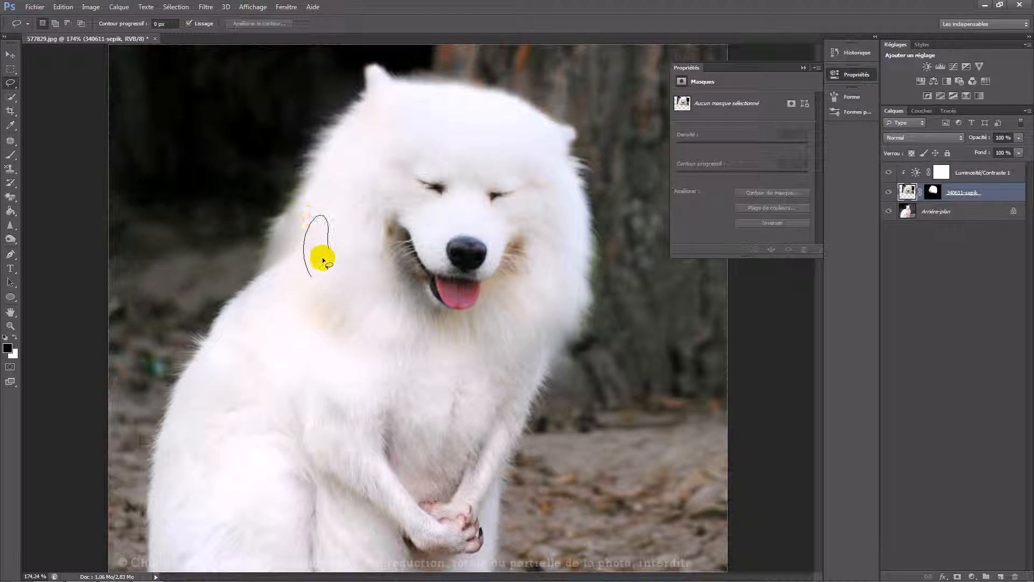
pyautogui.hotkey('ctrl', 'j')
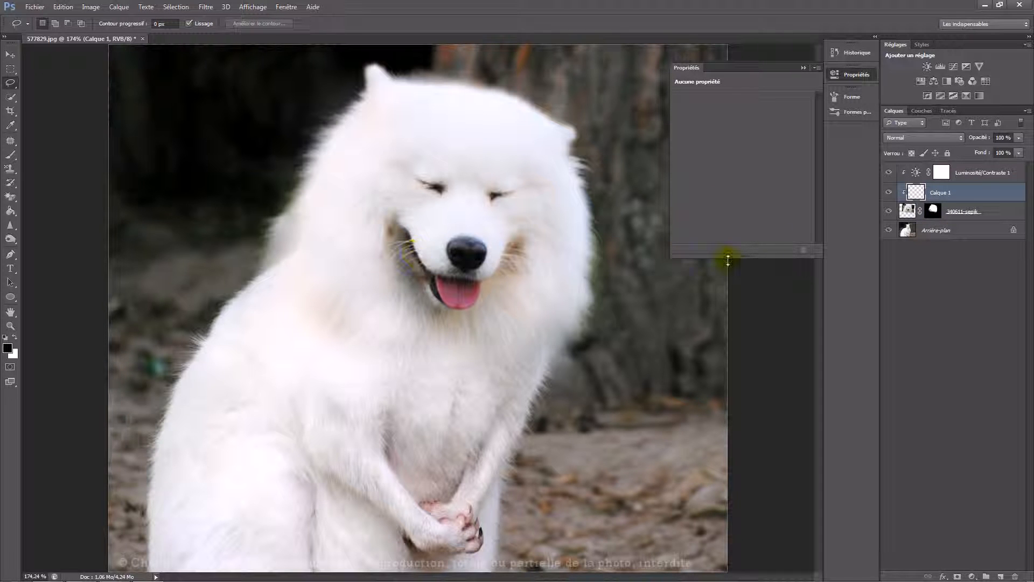
pyautogui.click(368, 227)
pyautogui.click(11, 54)
pyautogui.click(312, 231)
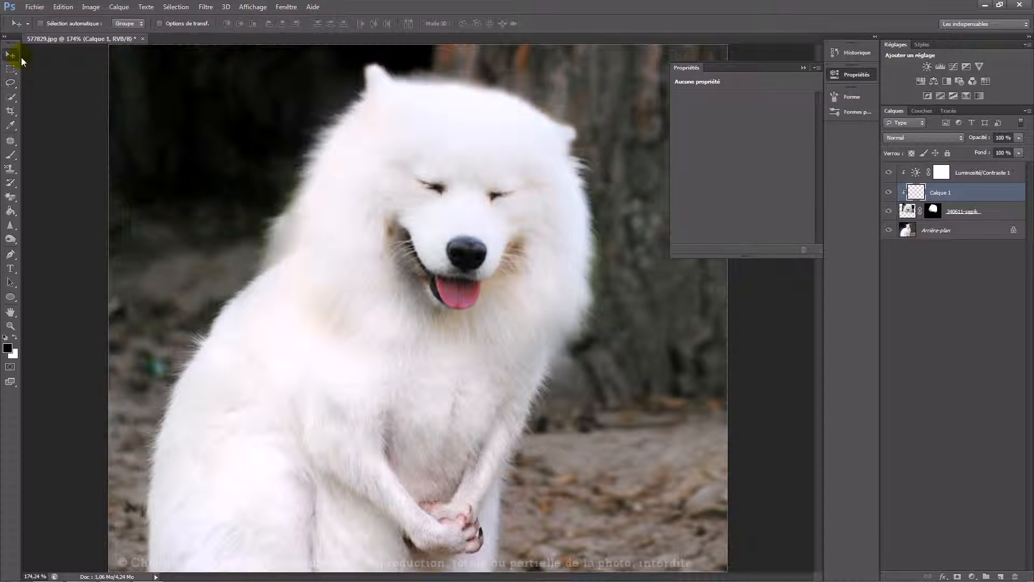
pyautogui.moveTo(282, 251); pyautogui.dragTo(284, 237)
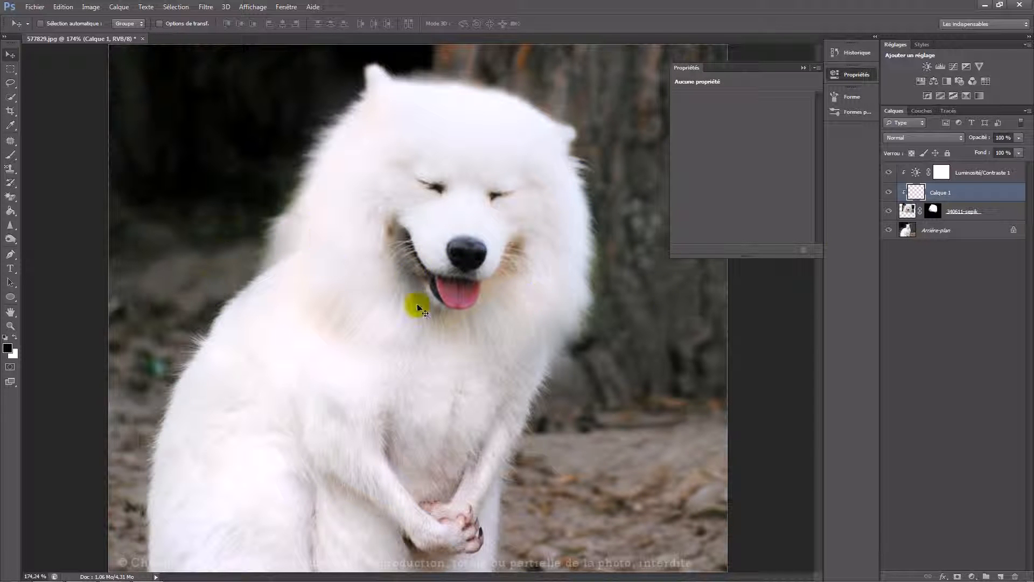
pyautogui.hotkey('ctrl', 'alt', 'z')
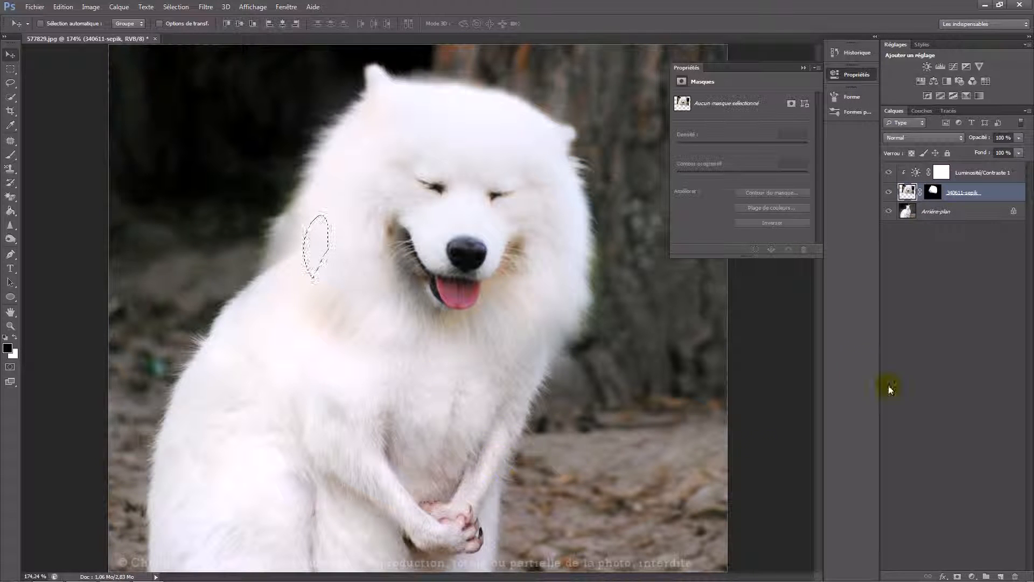
# Patch the notch between neck and shoulder on the Arrière-plan layer with white fur from the shoulder.
pyautogui.click(9, 140)
pyautogui.hotkey('ctrl', 'd')
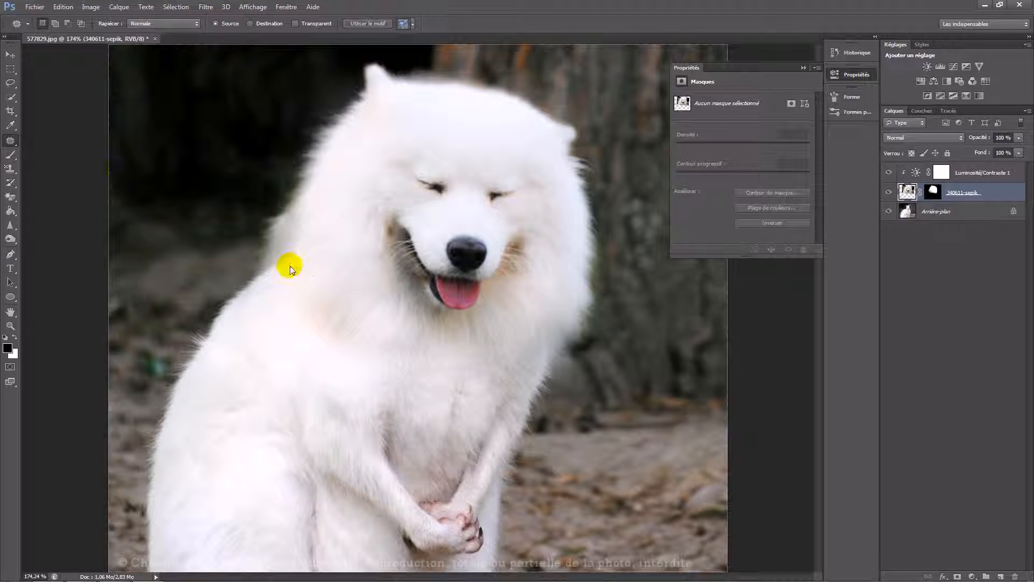
pyautogui.moveTo(278, 233)
pyautogui.mouseDown()
pyautogui.moveTo(322, 221)
pyautogui.moveTo(291, 255)
pyautogui.moveTo(288, 248)
pyautogui.moveTo(321, 267)
pyautogui.mouseUp()
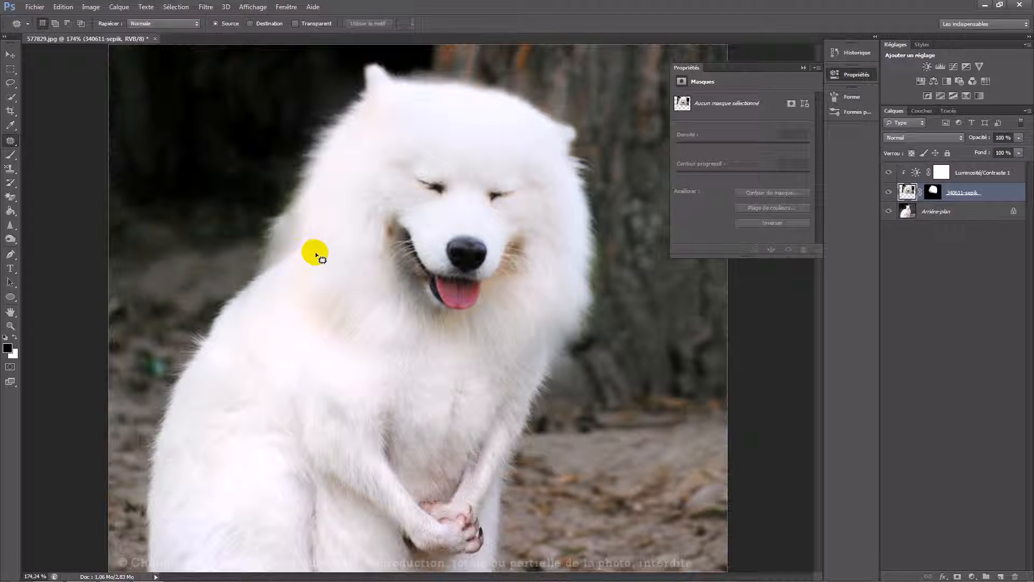
pyautogui.click(897, 215)
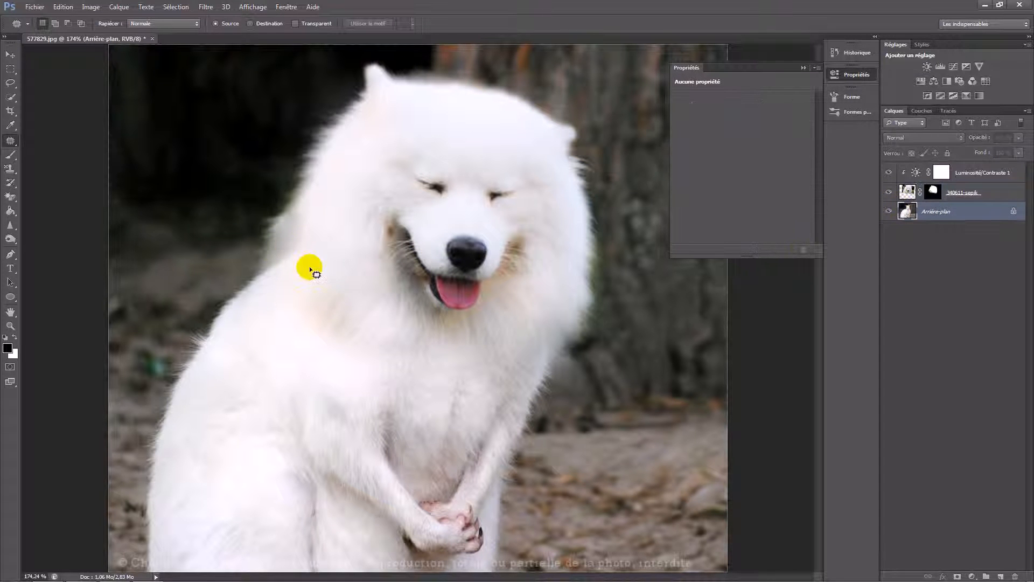
pyautogui.moveTo(289, 216)
pyautogui.mouseDown()
pyautogui.moveTo(312, 226)
pyautogui.moveTo(286, 263)
pyautogui.moveTo(269, 247)
pyautogui.moveTo(287, 213)
pyautogui.moveTo(305, 227)
pyautogui.moveTo(286, 276)
pyautogui.moveTo(275, 351)
pyautogui.mouseUp()
pyautogui.click(304, 354)
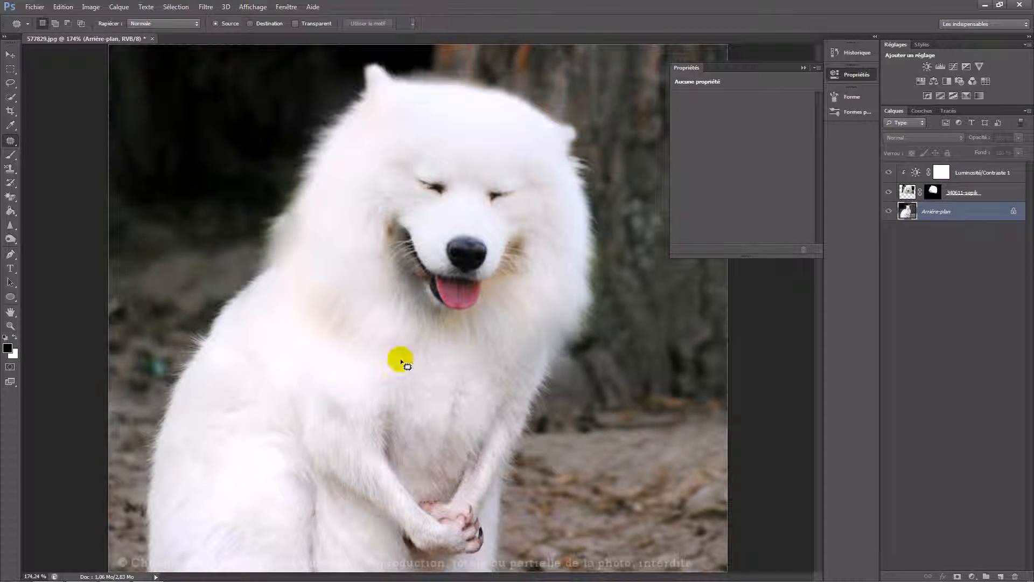
# Copy a piece of shoulder fur from Arrière-plan to a new layer and move it to the neck's outer edge.
pyautogui.scroll(-4, 525, 314)
pyautogui.scroll(-3, 553, 309)
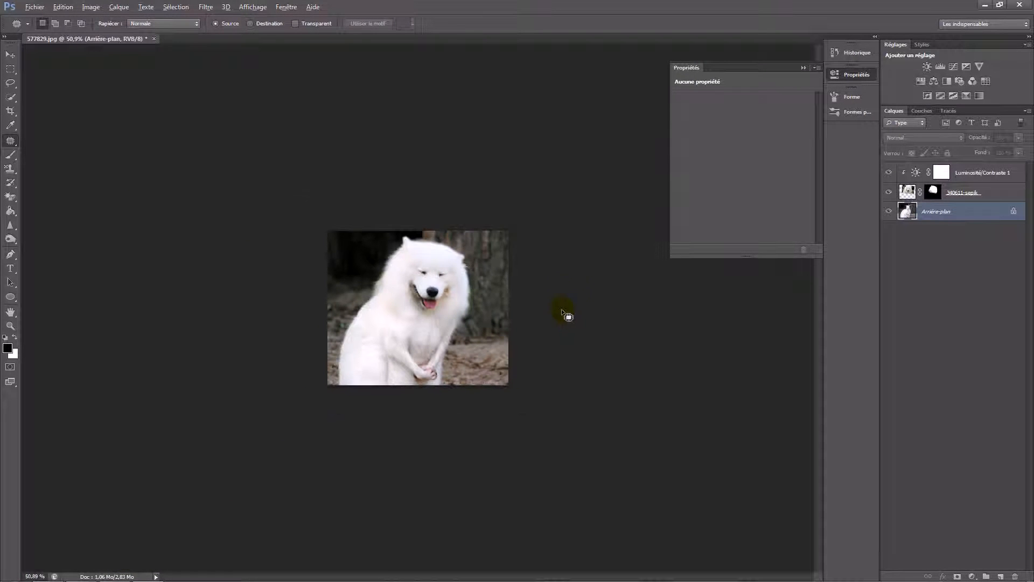
pyautogui.scroll(5, 526, 270)
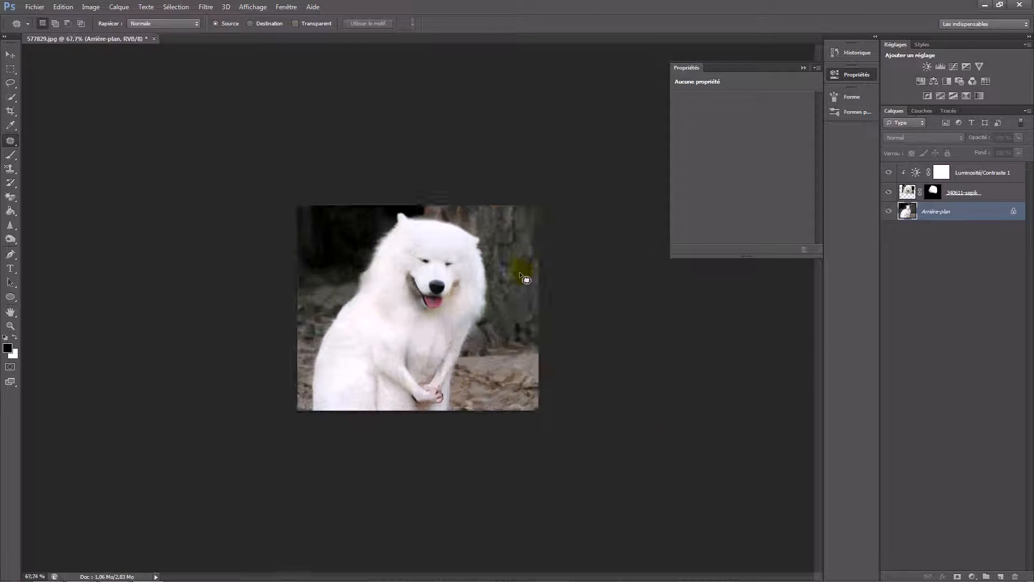
pyautogui.scroll(1, 353, 337)
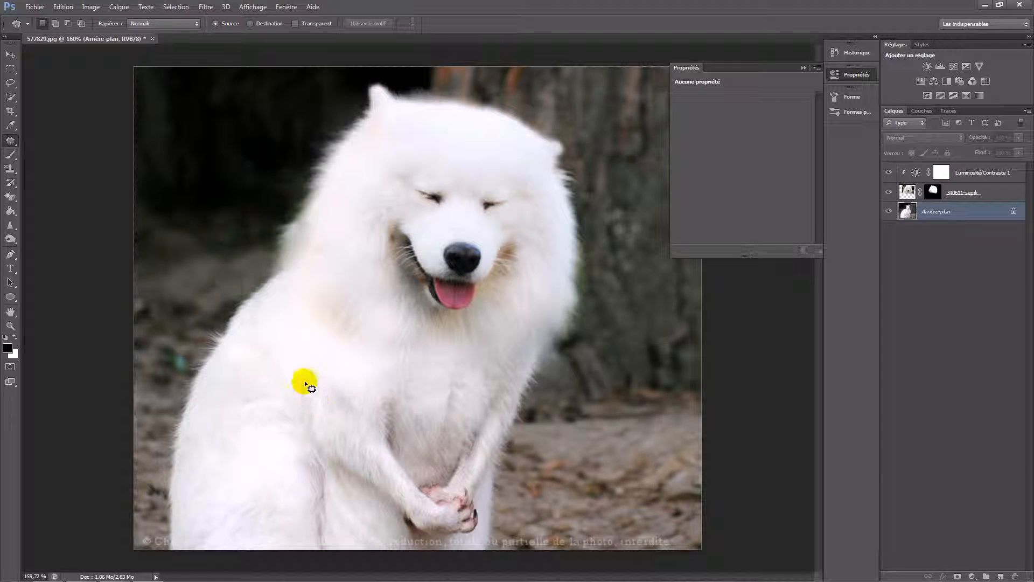
pyautogui.moveTo(279, 364)
pyautogui.mouseDown()
pyautogui.moveTo(270, 329)
pyautogui.moveTo(300, 325)
pyautogui.moveTo(307, 385)
pyautogui.mouseUp()
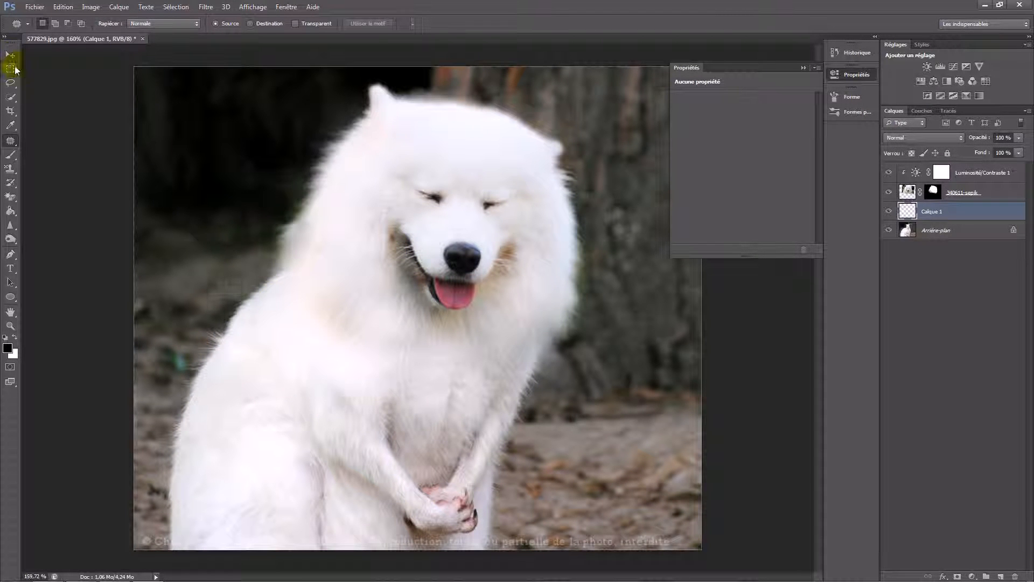
pyautogui.click(9, 58)
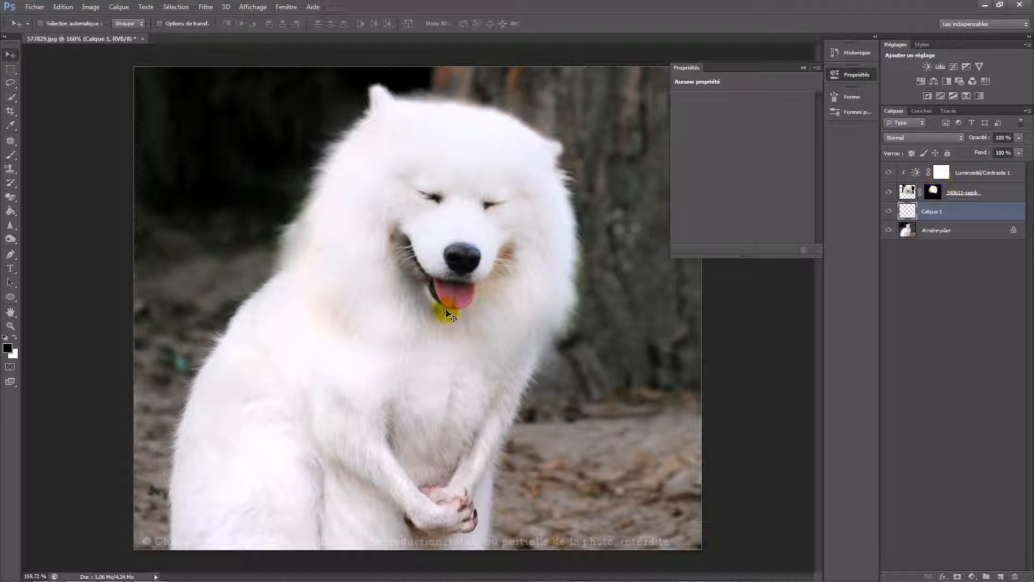
pyautogui.moveTo(304, 350); pyautogui.dragTo(318, 260)
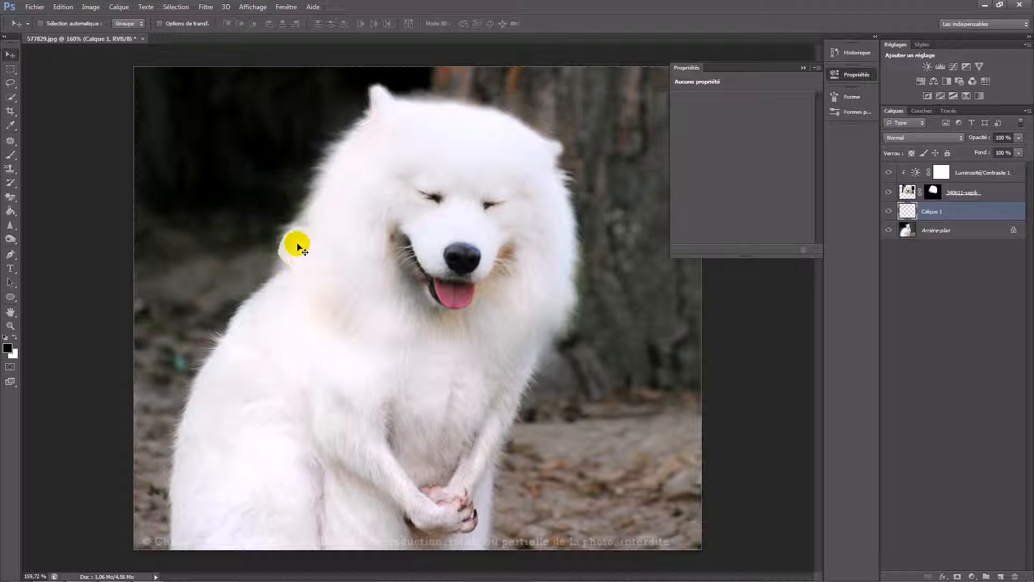
# Scale the copied fur piece to about 142% width and 160% height and position it along the neck's outer edge.
pyautogui.hotkey('ctrl', 't')
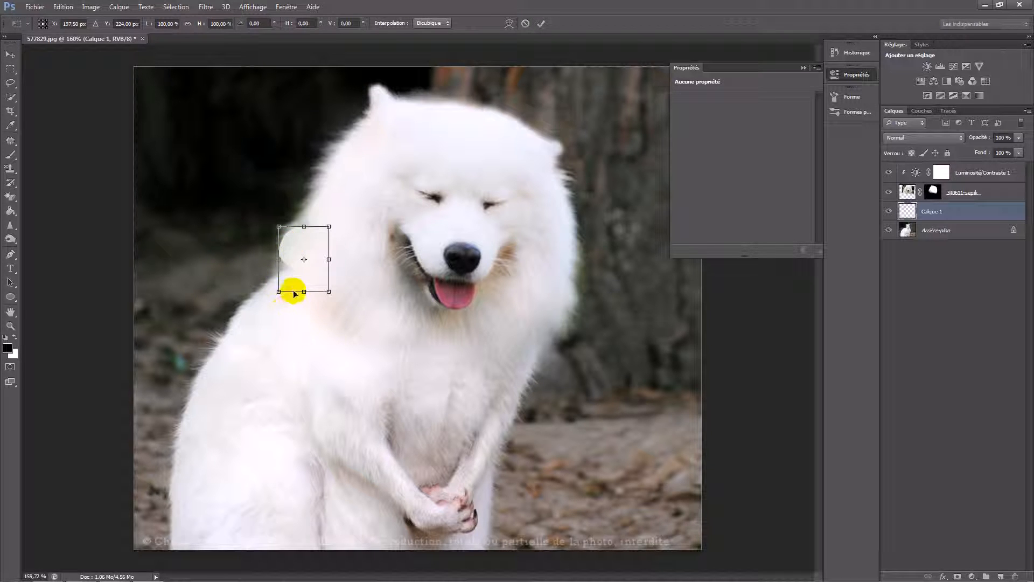
pyautogui.moveTo(279, 296); pyautogui.dragTo(264, 332)
pyautogui.moveTo(301, 260); pyautogui.dragTo(330, 259)
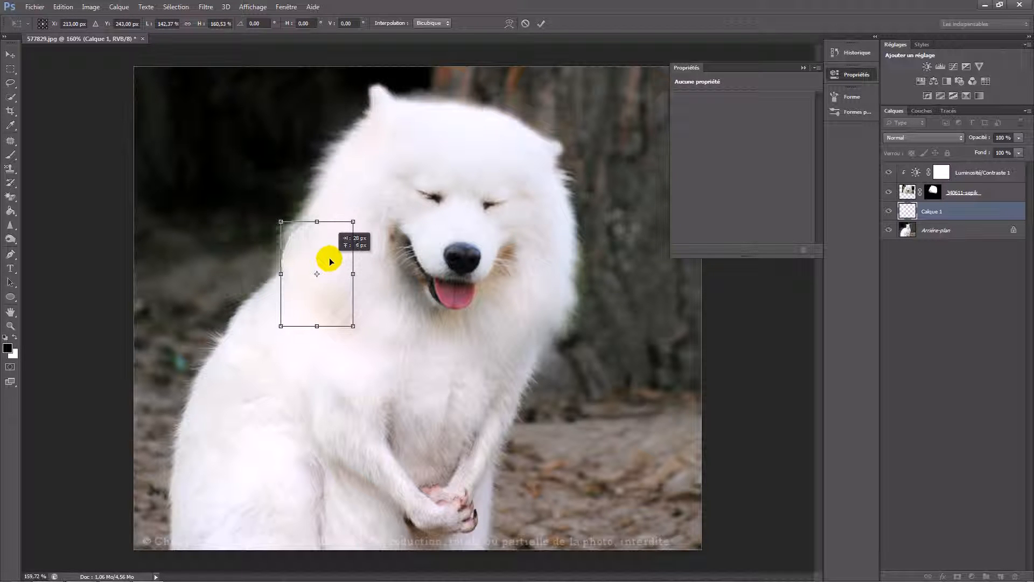
pyautogui.click(541, 23)
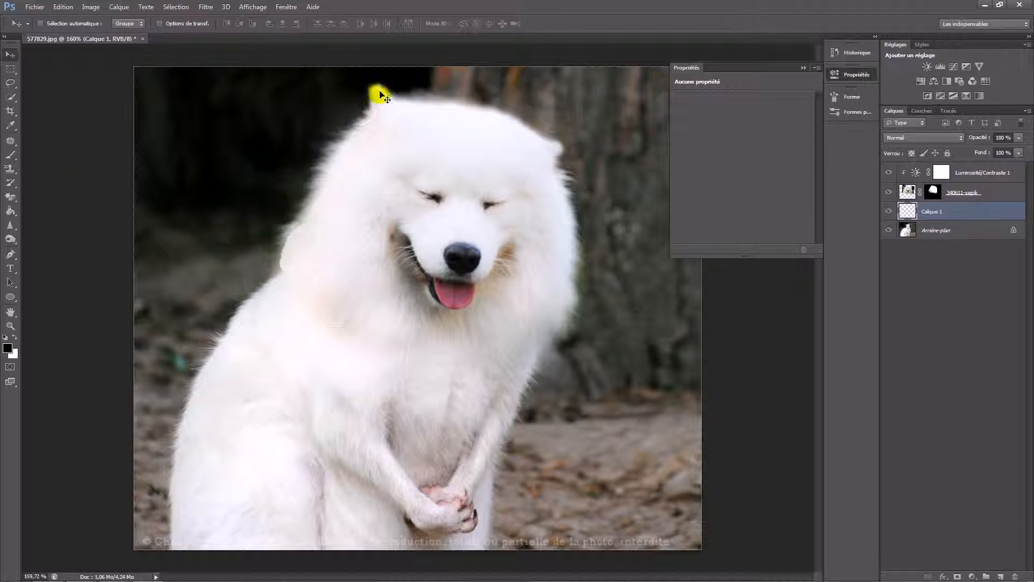
# Merge Calque 1 with the Arrière-plan layer, with the Patch tool active.
pyautogui.click(11, 141)
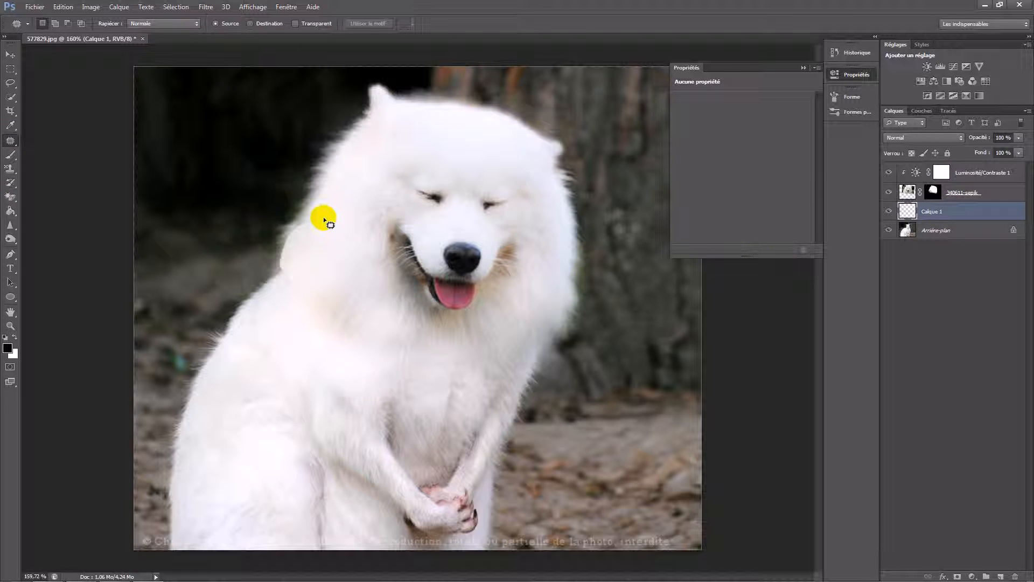
pyautogui.rightClick(948, 236)
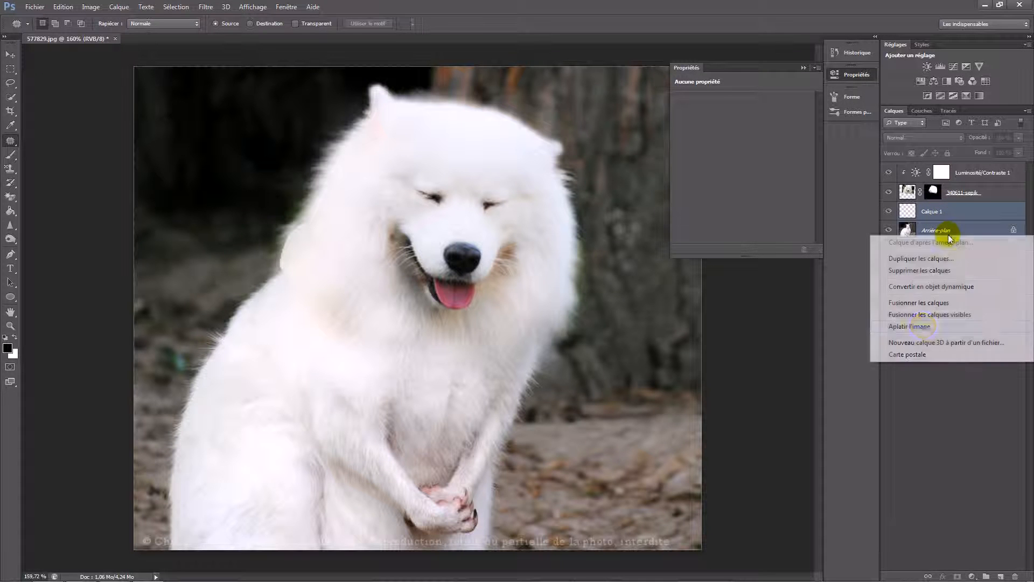
pyautogui.click(919, 297)
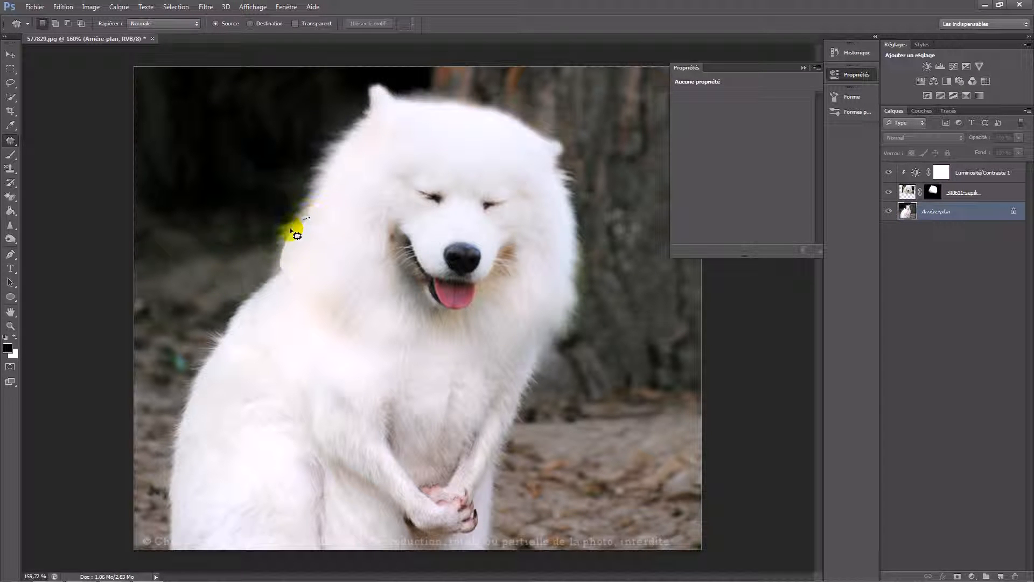
# Patch the hard outline of the added fur and the neck-to-shoulder junction on Arrière-plan with shoulder fur.
pyautogui.moveTo(319, 235); pyautogui.dragTo(318, 226)
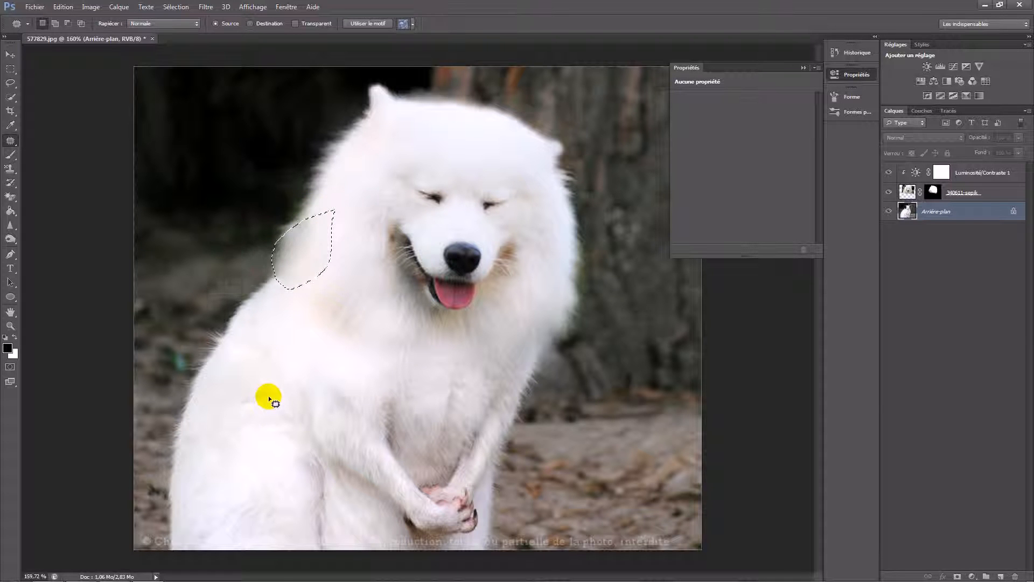
pyautogui.moveTo(295, 270)
pyautogui.mouseDown()
pyautogui.moveTo(286, 292)
pyautogui.moveTo(274, 261)
pyautogui.mouseUp()
pyautogui.moveTo(299, 228)
pyautogui.mouseDown()
pyautogui.moveTo(313, 278)
pyautogui.moveTo(285, 298)
pyautogui.moveTo(270, 410)
pyautogui.mouseUp()
pyautogui.click(293, 323)
pyautogui.moveTo(296, 291)
pyautogui.mouseDown()
pyautogui.moveTo(279, 272)
pyautogui.moveTo(302, 245)
pyautogui.moveTo(300, 349)
pyautogui.mouseUp()
pyautogui.click(305, 356)
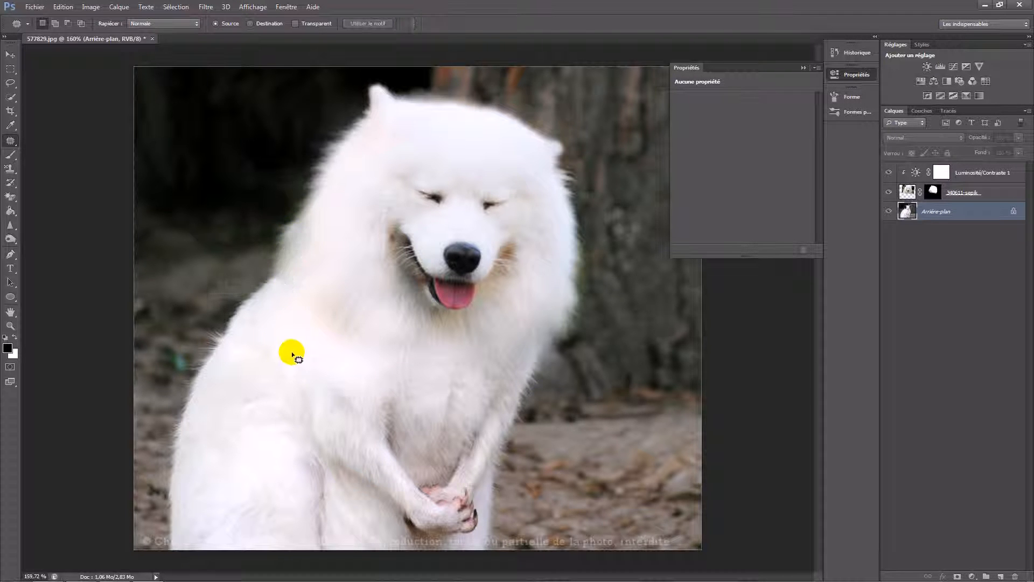
# Patch the narrow background strip beside the neck's outer edge with dark background on Arrière-plan, deselect, and review the whole image.
pyautogui.scroll(-4, 305, 356)
pyautogui.scroll(-5, 427, 318)
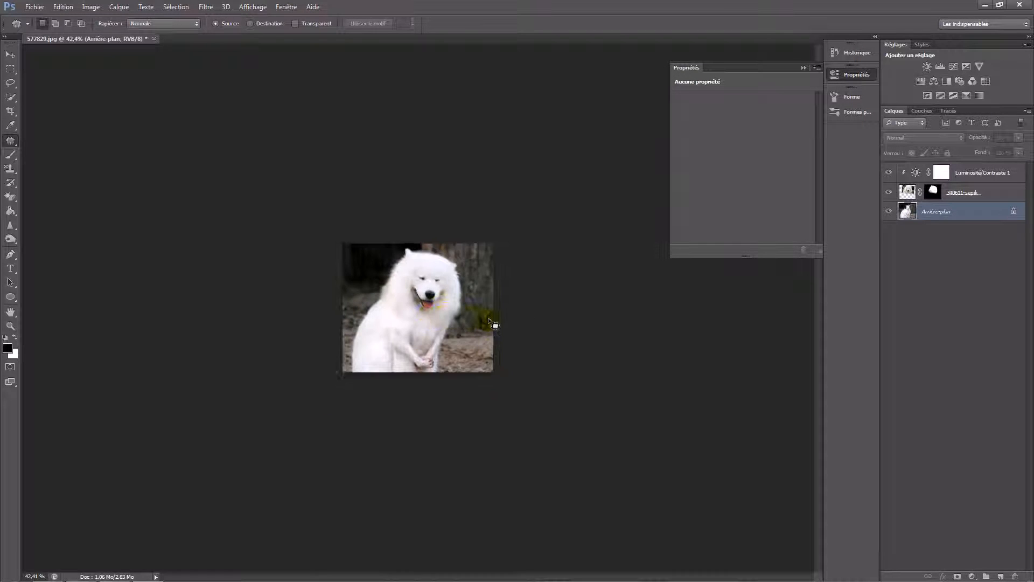
pyautogui.scroll(5, 456, 324)
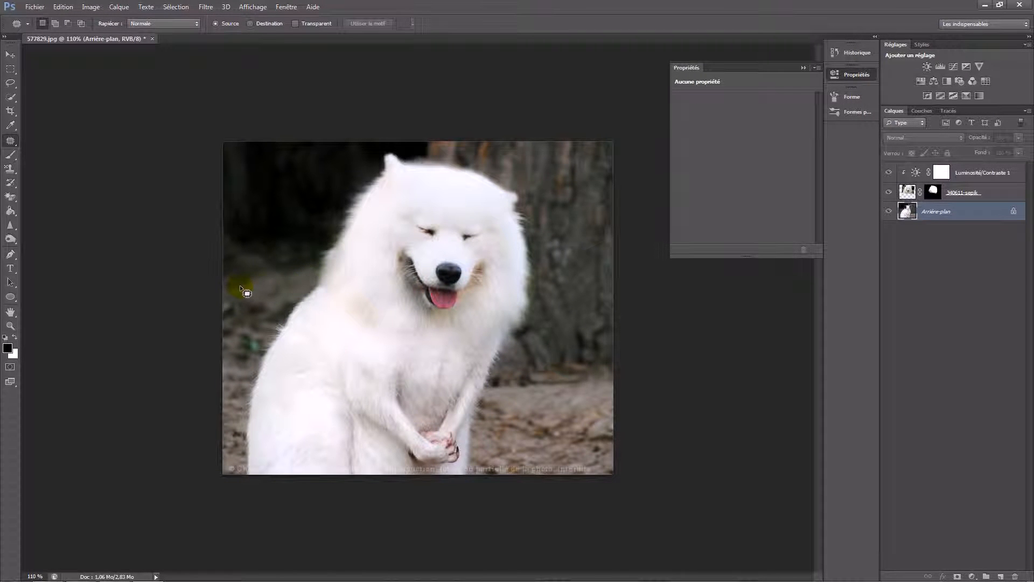
pyautogui.scroll(5, 265, 277)
pyautogui.scroll(2, 257, 249)
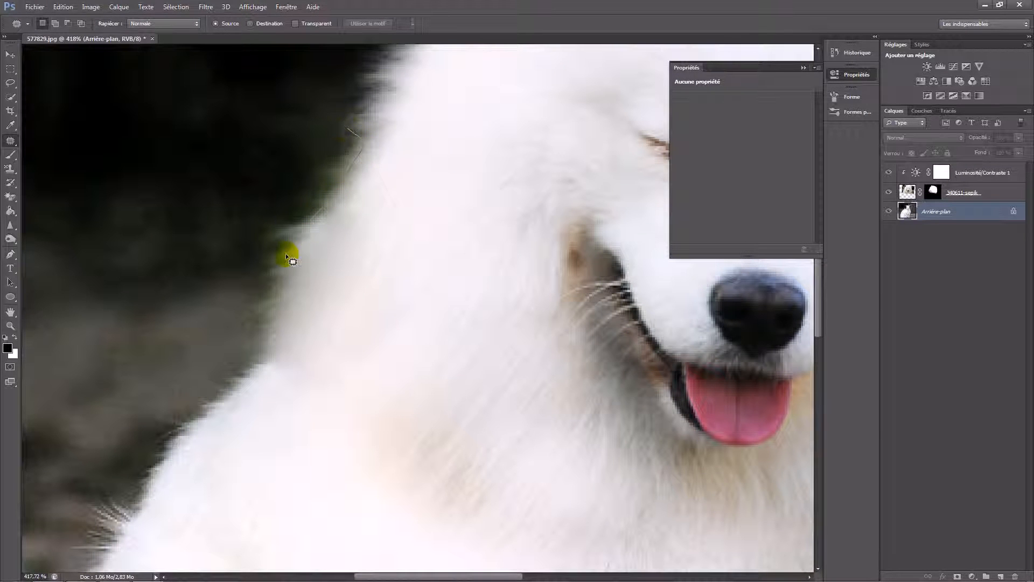
pyautogui.moveTo(237, 323)
pyautogui.mouseDown()
pyautogui.moveTo(290, 203)
pyautogui.moveTo(233, 206)
pyautogui.moveTo(242, 144)
pyautogui.mouseUp()
pyautogui.moveTo(318, 173); pyautogui.dragTo(220, 116)
pyautogui.moveTo(323, 188); pyautogui.dragTo(97, 43)
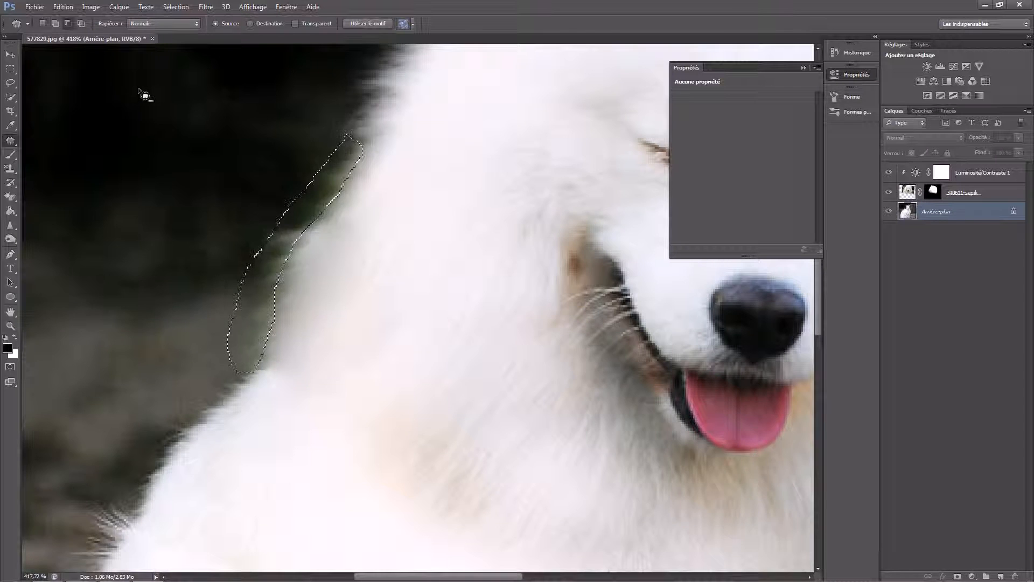
pyautogui.scroll(-5, 143, 95)
pyautogui.hotkey('ctrl', 'd')
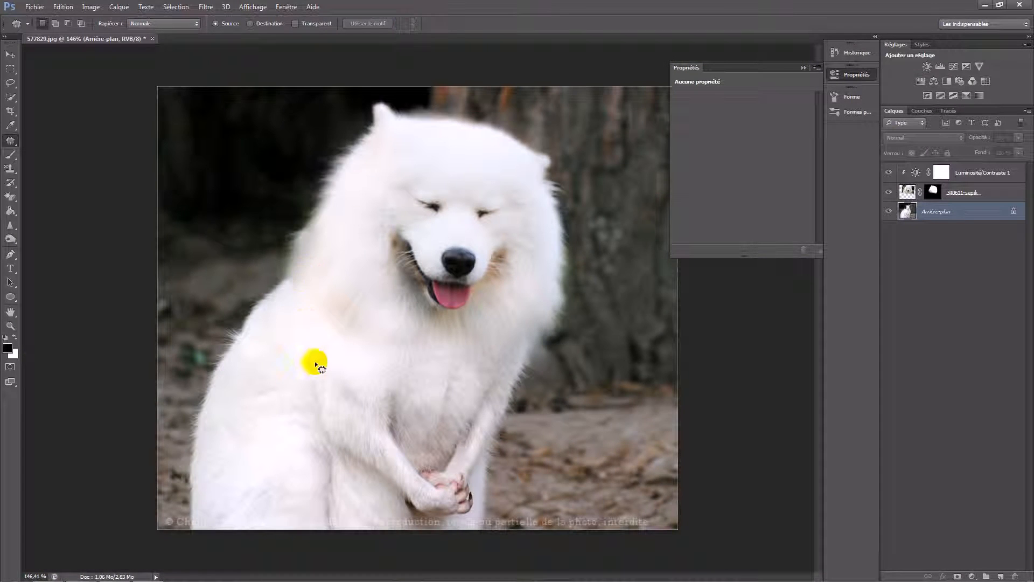
pyautogui.scroll(-2, 313, 296)
pyautogui.scroll(-1, 343, 289)
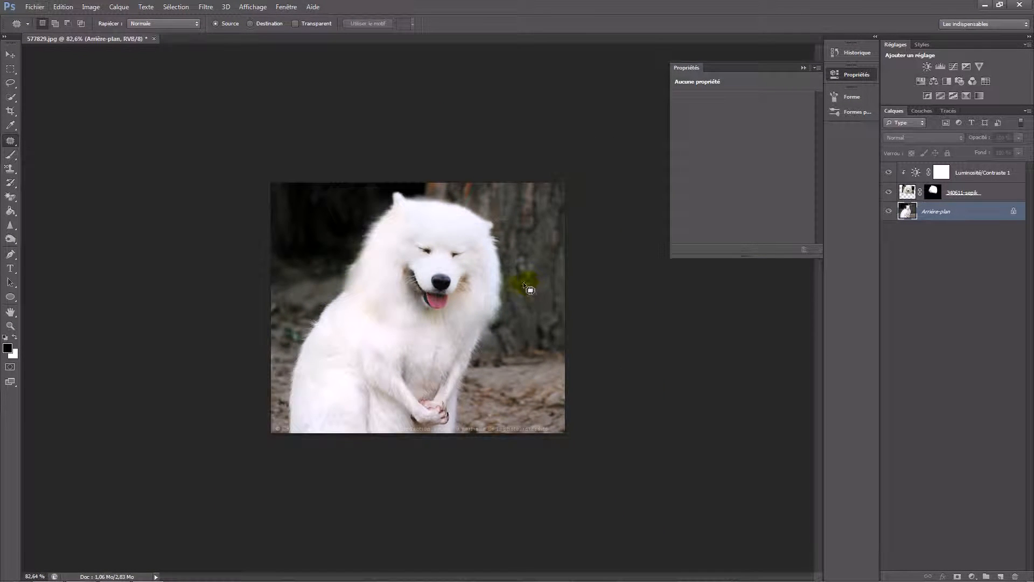
# Patch the fur along the cheek's edge facing the tree trunk on the 340611-sepik layer with the Patch tool, and deselect.
pyautogui.scroll(6, 530, 290)
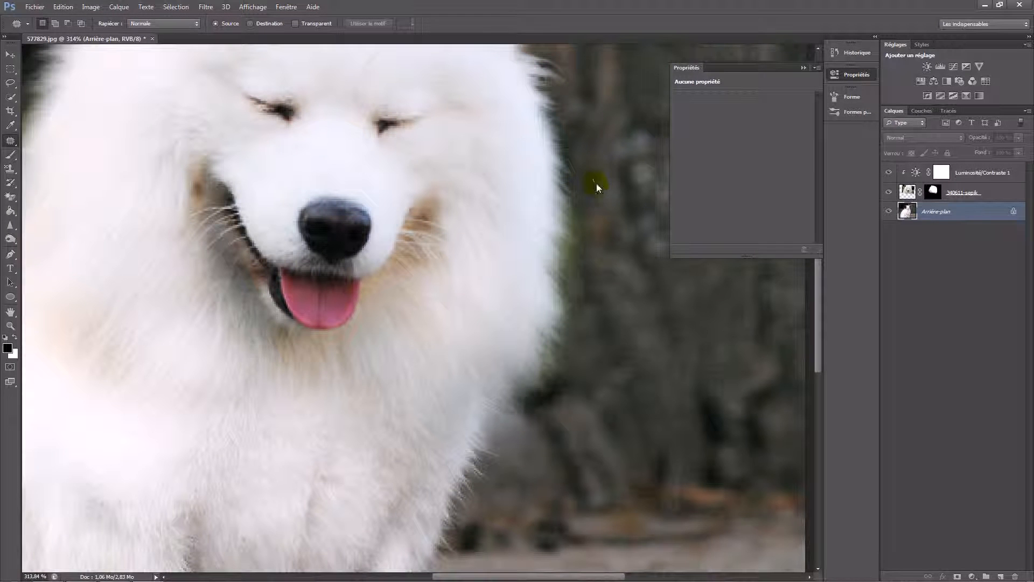
pyautogui.click(907, 190)
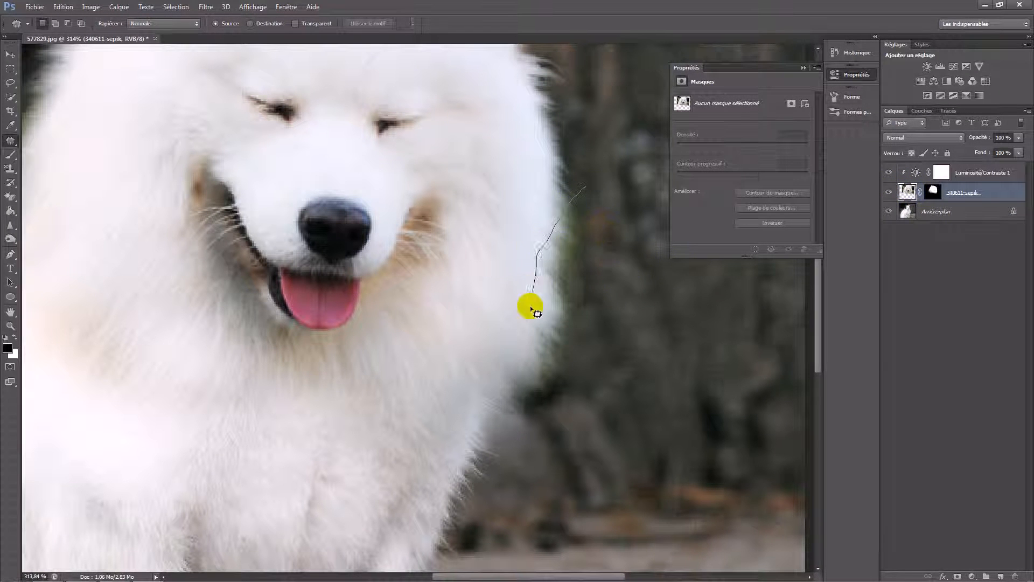
pyautogui.moveTo(544, 383)
pyautogui.mouseDown()
pyautogui.moveTo(547, 253)
pyautogui.moveTo(585, 189)
pyautogui.mouseUp()
pyautogui.moveTo(558, 275)
pyautogui.mouseDown()
pyautogui.moveTo(606, 272)
pyautogui.moveTo(690, 294)
pyautogui.moveTo(652, 323)
pyautogui.moveTo(527, 263)
pyautogui.moveTo(492, 303)
pyautogui.moveTo(498, 291)
pyautogui.moveTo(566, 279)
pyautogui.moveTo(526, 274)
pyautogui.moveTo(555, 280)
pyautogui.moveTo(507, 280)
pyautogui.moveTo(542, 287)
pyautogui.moveTo(511, 290)
pyautogui.moveTo(563, 286)
pyautogui.moveTo(496, 288)
pyautogui.moveTo(565, 283)
pyautogui.moveTo(502, 289)
pyautogui.mouseUp()
pyautogui.moveTo(563, 305); pyautogui.dragTo(500, 310)
pyautogui.click(469, 366)
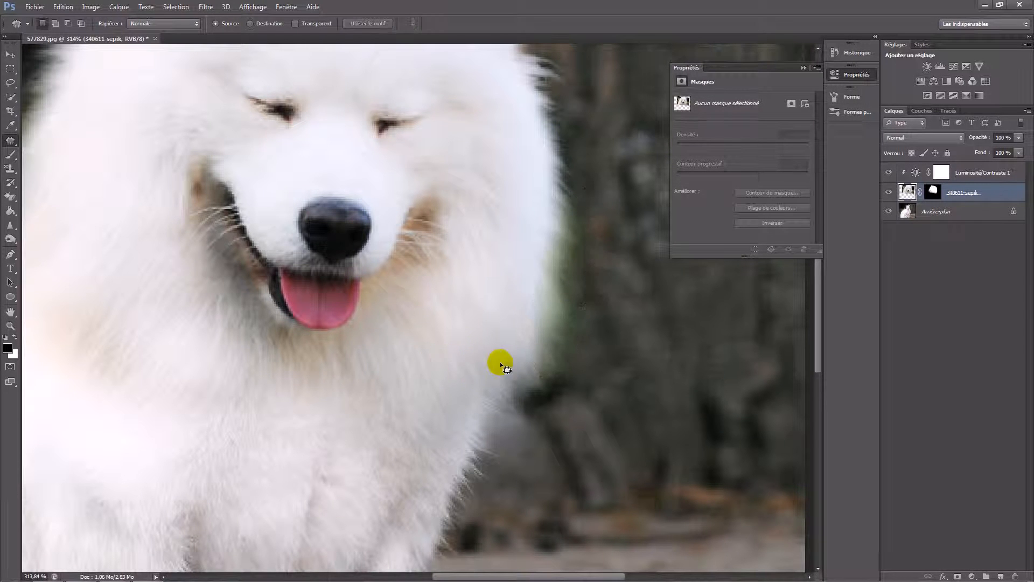
pyautogui.scroll(-5, 567, 286)
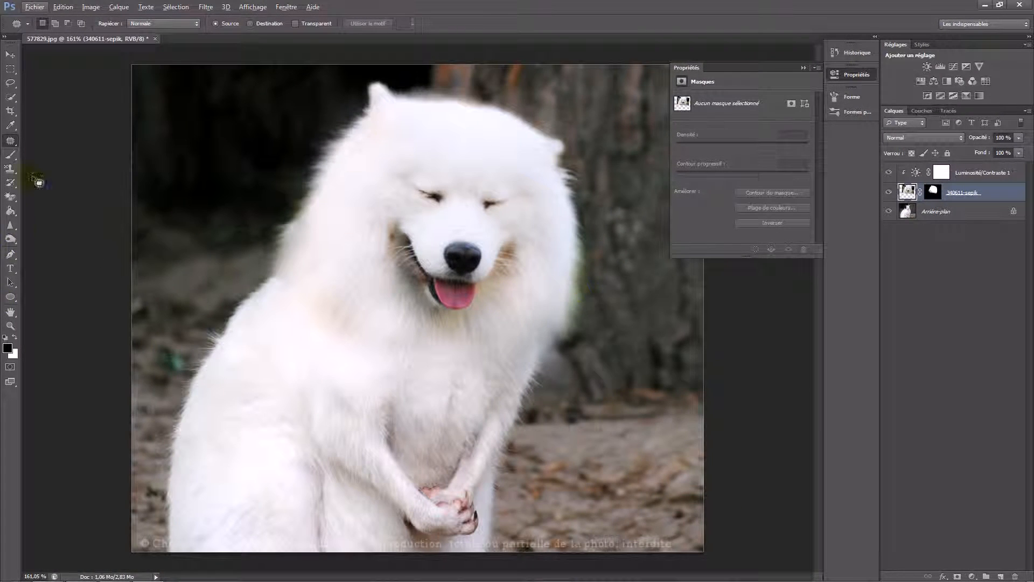
# Dodge the midtones at 50% exposure along the cheek's tree-side fringe and the opposite neck edge on the 340611-sepik layer.
pyautogui.click(11, 240)
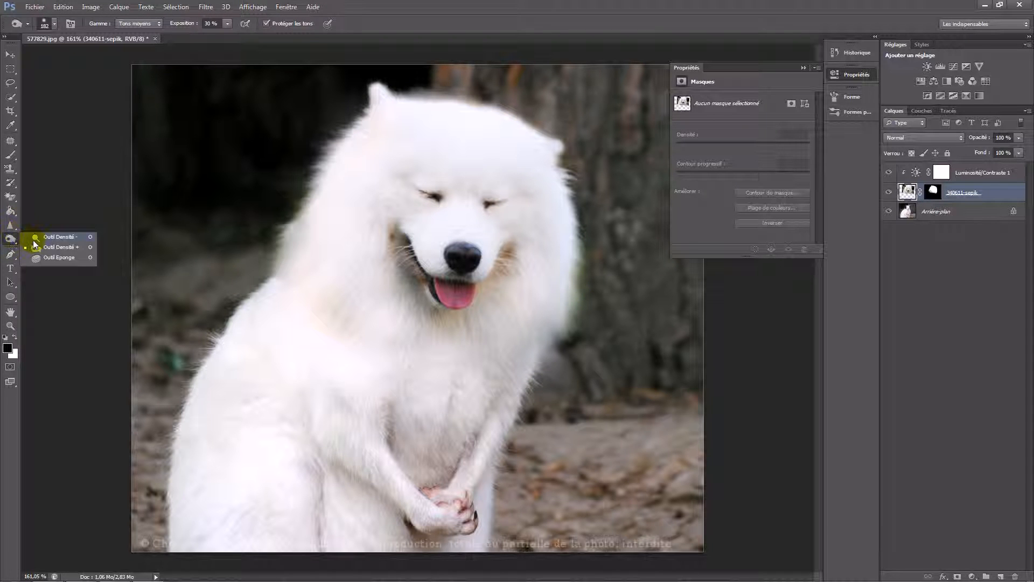
pyautogui.click(35, 237)
pyautogui.moveTo(570, 303)
pyautogui.mouseDown()
pyautogui.moveTo(592, 267)
pyautogui.moveTo(590, 356)
pyautogui.mouseUp()
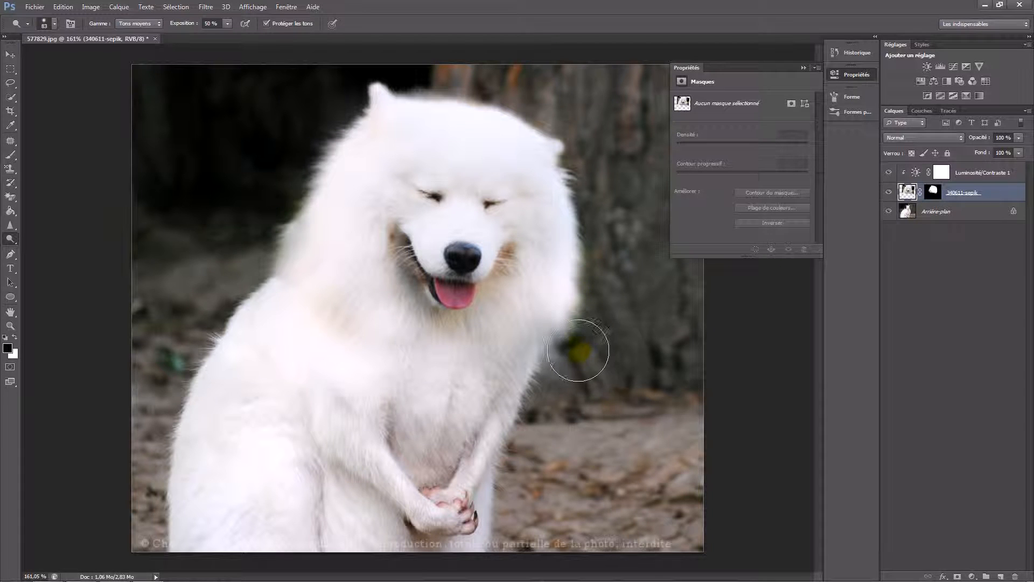
pyautogui.moveTo(233, 273)
pyautogui.mouseDown()
pyautogui.moveTo(283, 261)
pyautogui.moveTo(279, 247)
pyautogui.moveTo(321, 201)
pyautogui.moveTo(281, 255)
pyautogui.mouseUp()
# Examine the fur edge against the tree trunk and the overall blend of head and body at several magnifications.
pyautogui.scroll(-8, 269, 431)
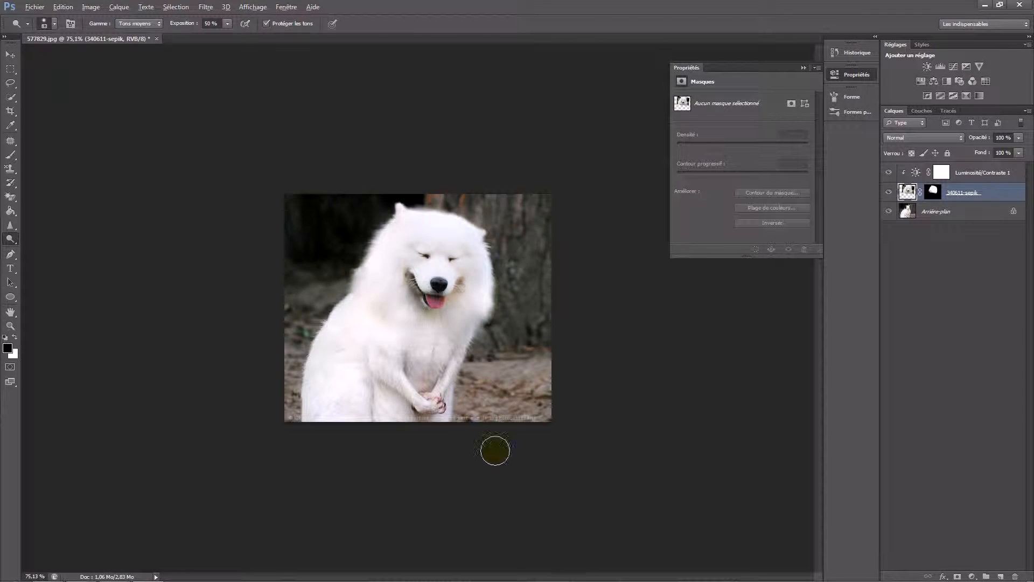
pyautogui.scroll(6, 619, 162)
pyautogui.scroll(3, 596, 317)
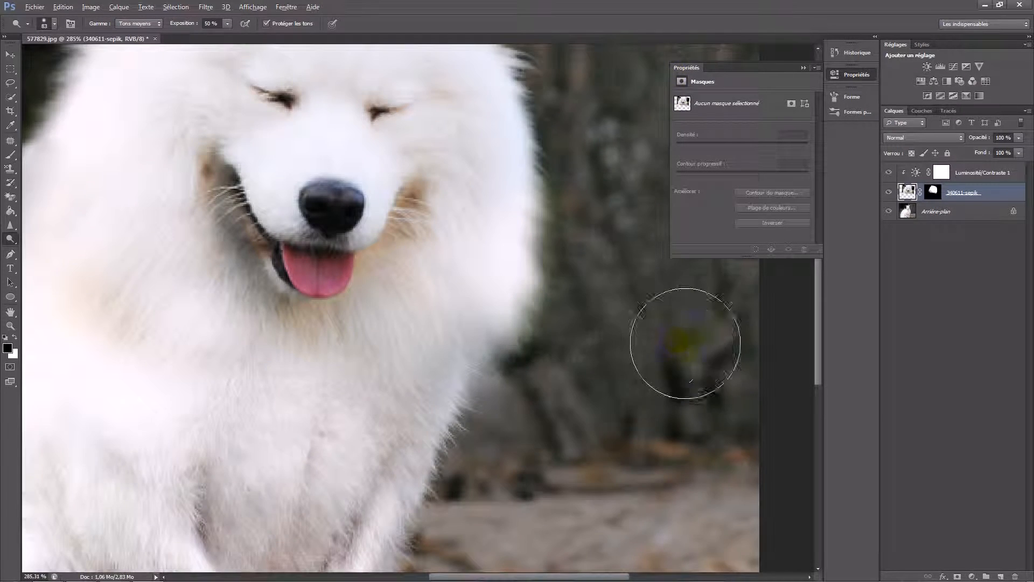
pyautogui.scroll(2, 647, 340)
pyautogui.scroll(6, 661, 276)
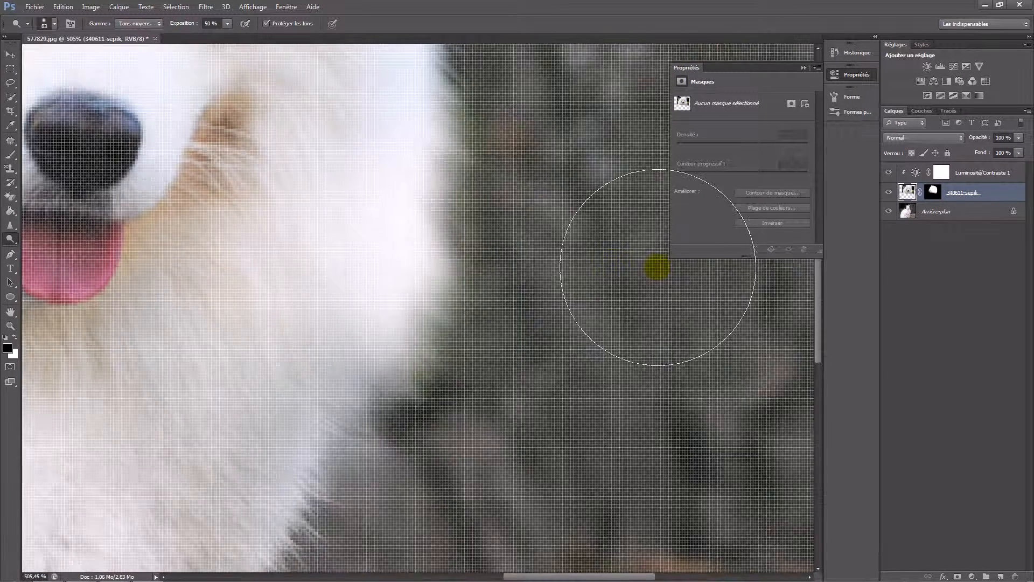
pyautogui.scroll(-9, 567, 233)
pyautogui.scroll(4, 526, 410)
pyautogui.scroll(-5, 526, 410)
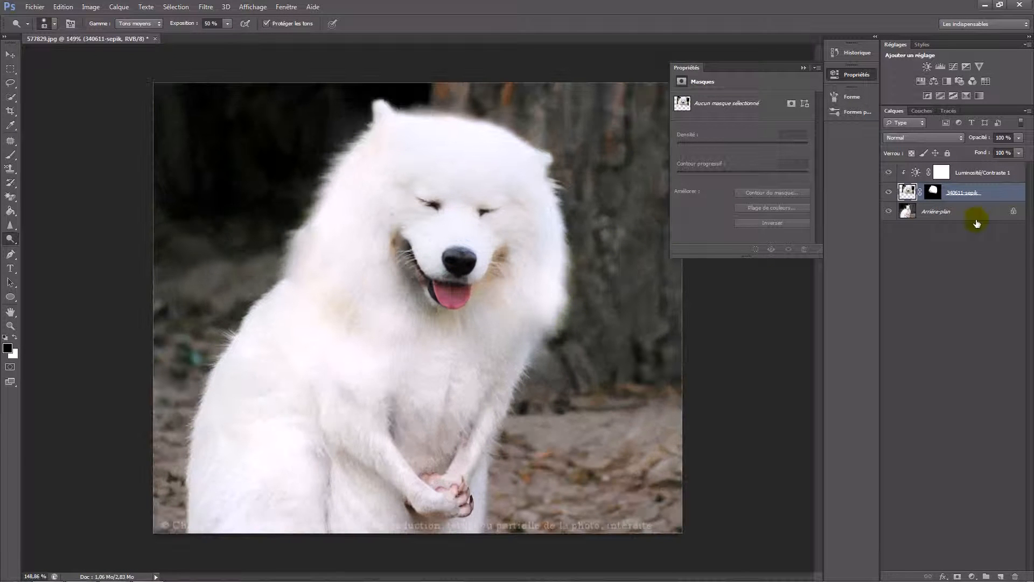
# Paint black on the 340611-sepik layer mask along the cheek's tree-side edge with a Brush at 31% opacity and 26% flow.
pyautogui.click(929, 194)
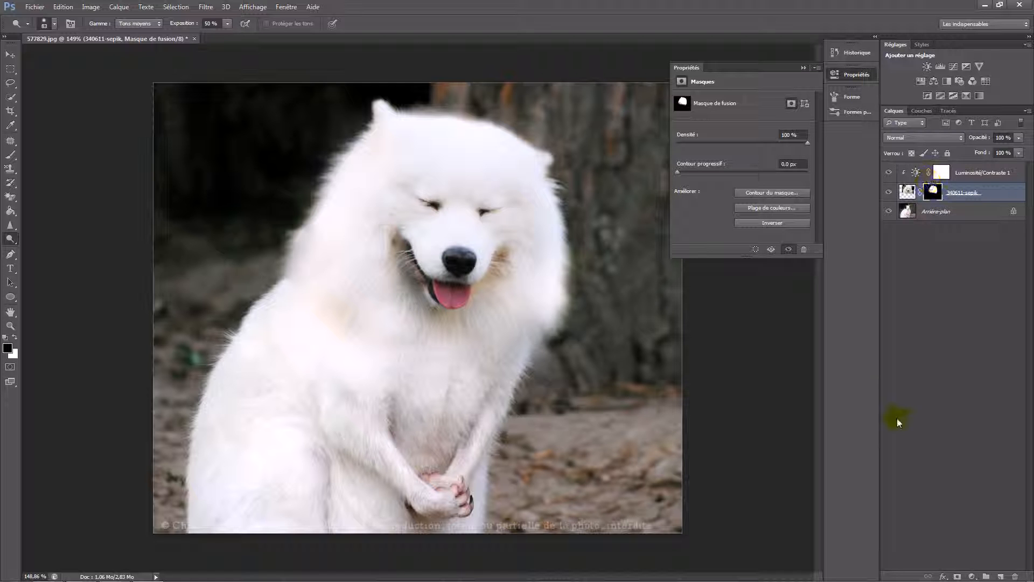
pyautogui.click(11, 154)
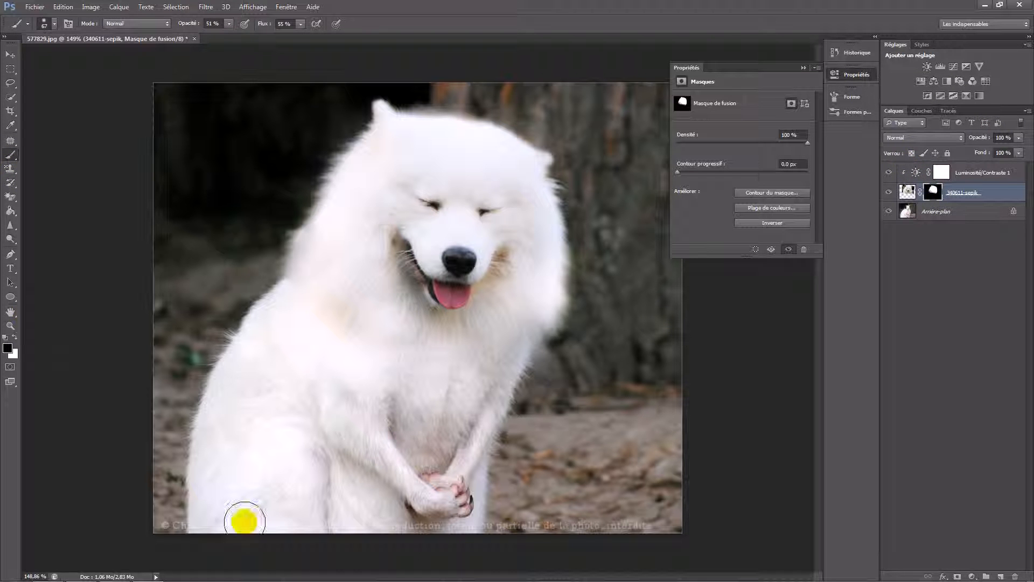
pyautogui.scroll(6, 637, 243)
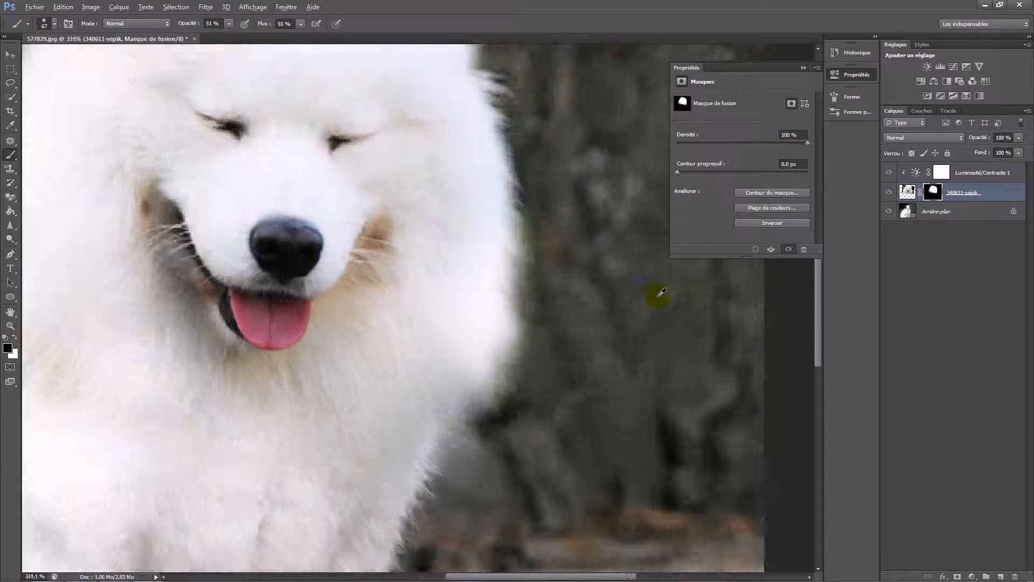
pyautogui.rightClick(605, 285)
pyautogui.press('Escape')
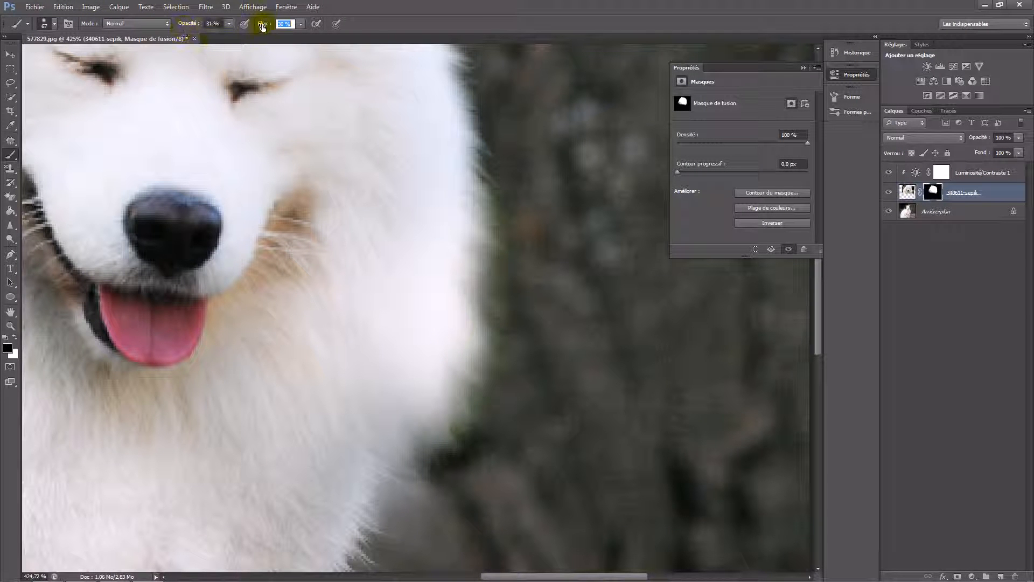
pyautogui.moveTo(250, 42); pyautogui.dragTo(244, 42)
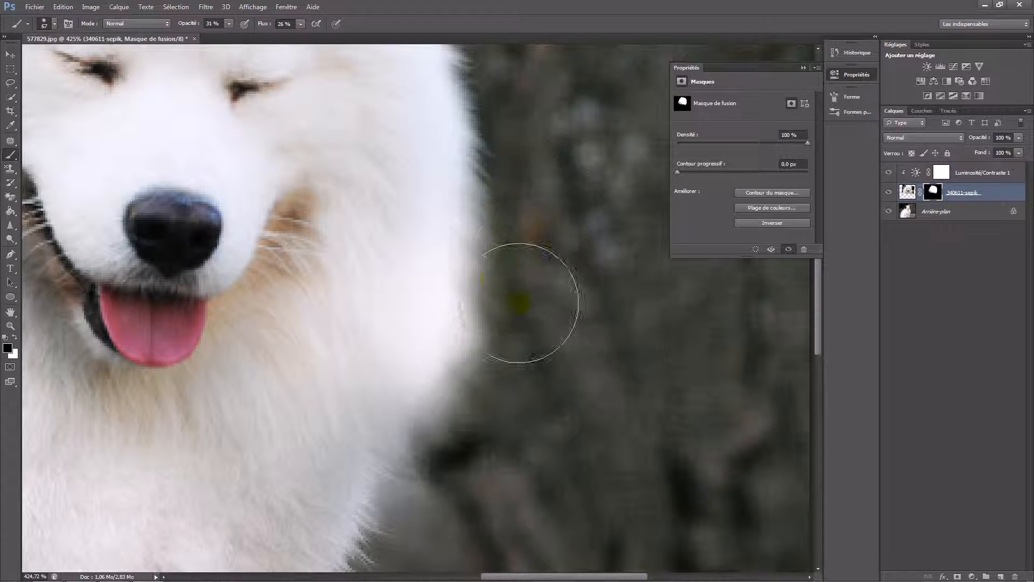
pyautogui.scroll(3, 600, 203)
pyautogui.scroll(4, 388, 214)
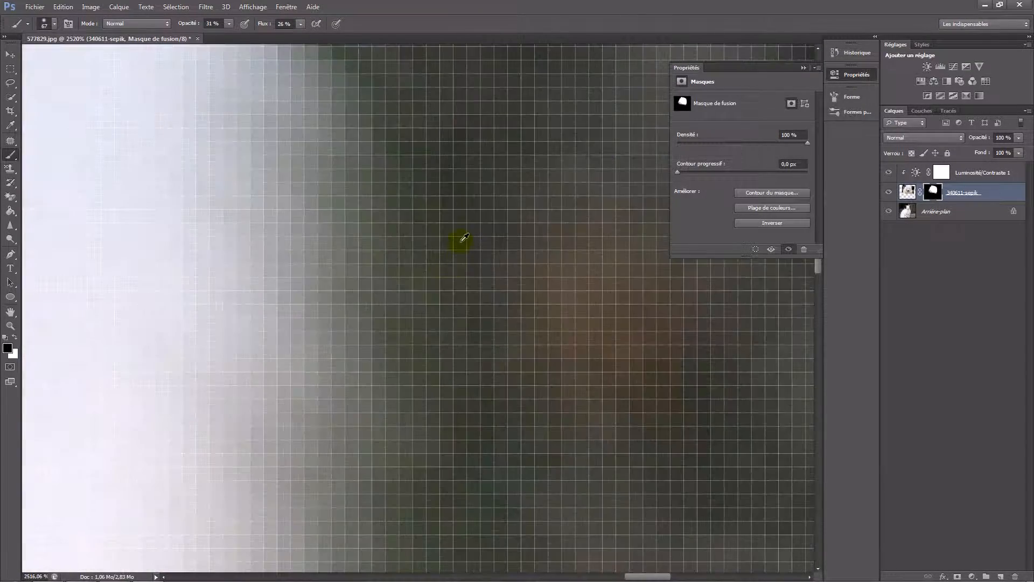
pyautogui.moveTo(518, 310); pyautogui.dragTo(375, 326)
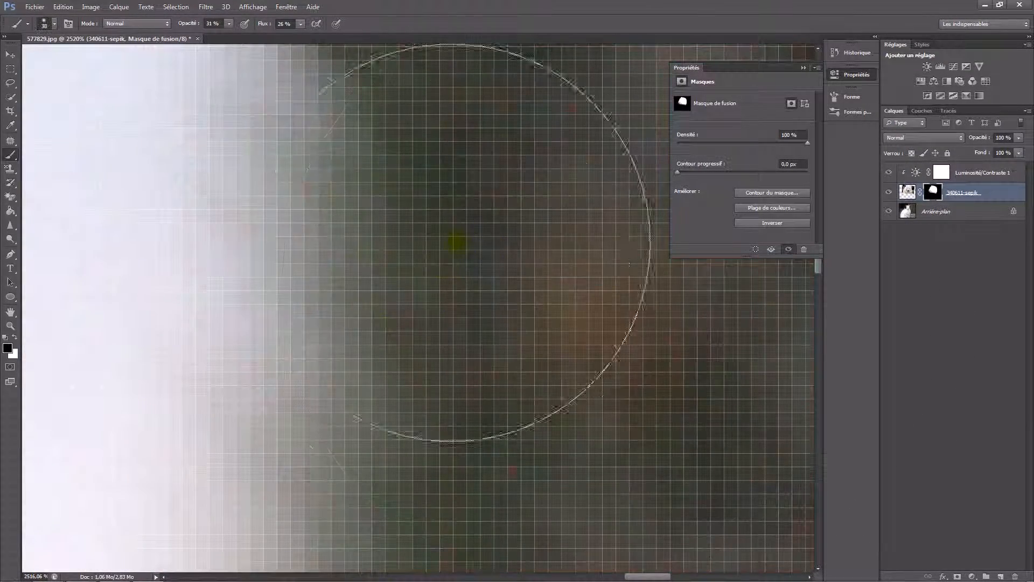
pyautogui.scroll(-5, 510, 325)
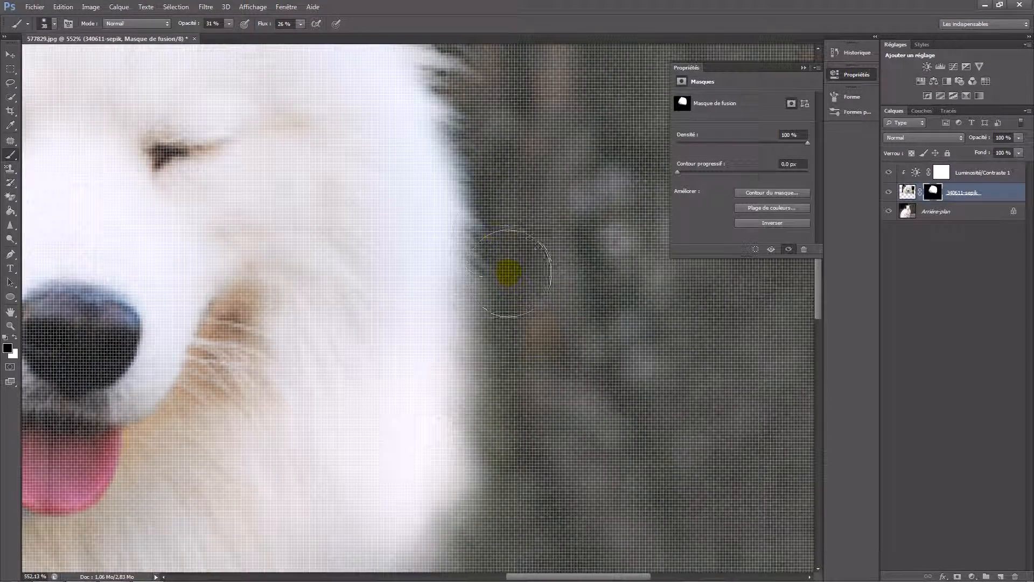
pyautogui.scroll(-4, 485, 265)
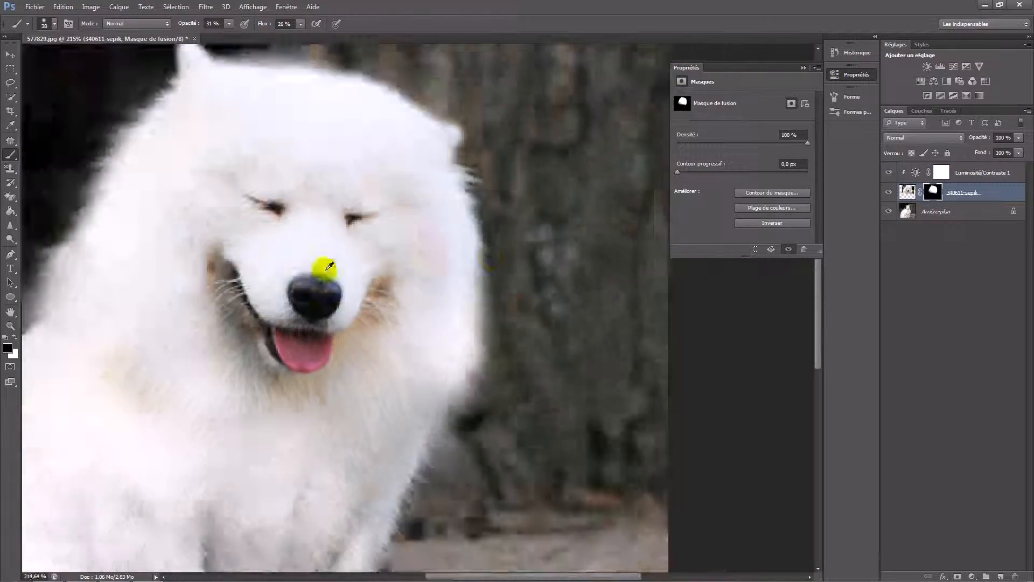
# Brush black on the layer mask along the neck edge facing the dark background, and review the whole composite.
pyautogui.scroll(2, 386, 285)
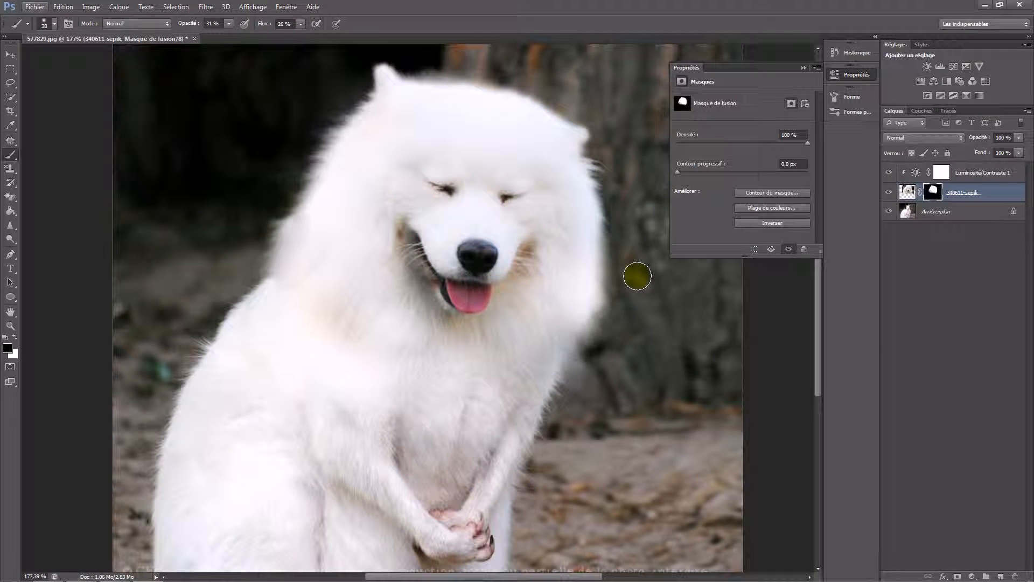
pyautogui.moveTo(310, 185)
pyautogui.mouseDown()
pyautogui.moveTo(274, 220)
pyautogui.moveTo(302, 197)
pyautogui.moveTo(261, 259)
pyautogui.mouseUp()
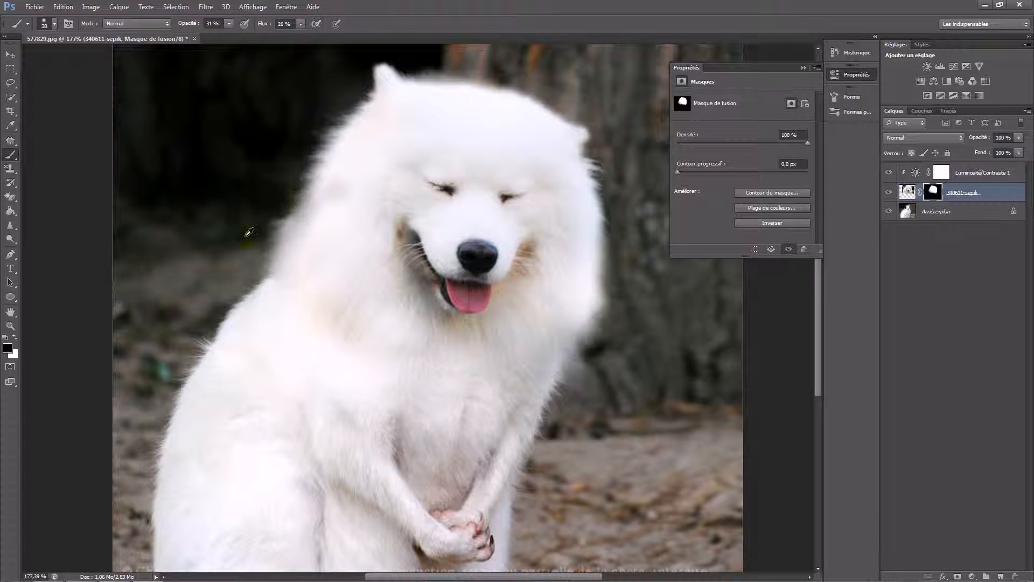
pyautogui.scroll(-5, 250, 270)
pyautogui.scroll(-2, 491, 222)
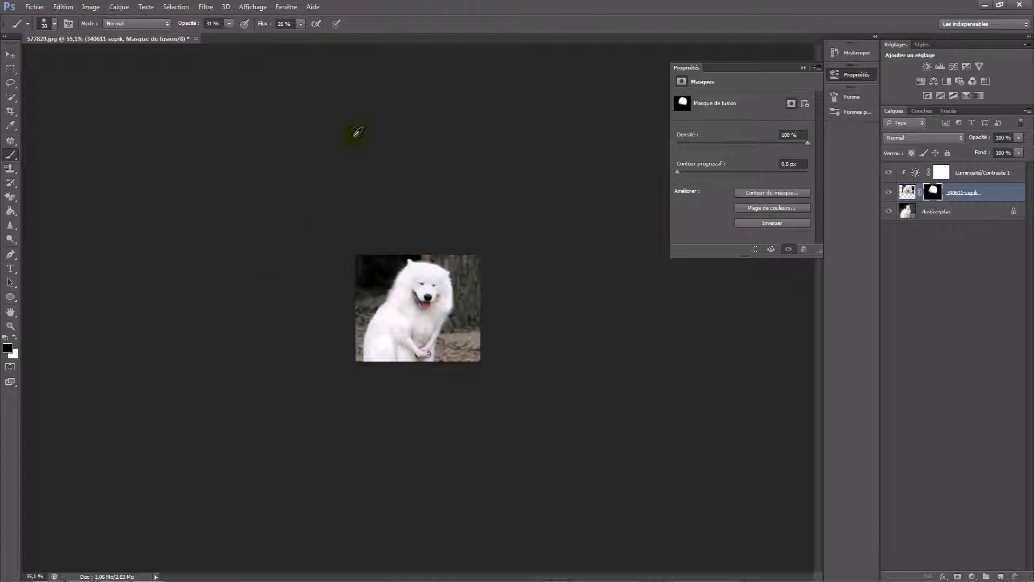
pyautogui.scroll(3, 475, 298)
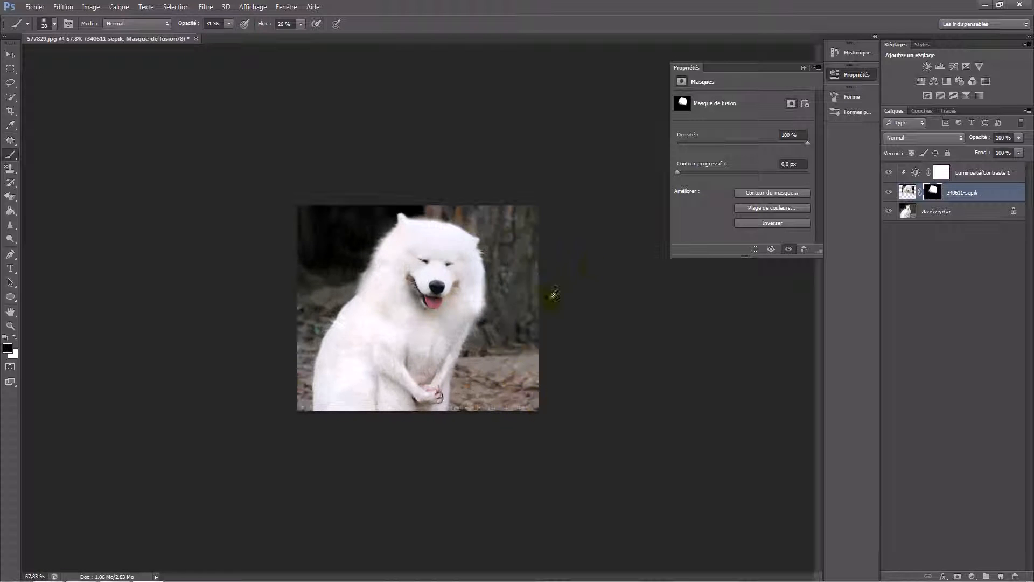
pyautogui.scroll(2, 593, 264)
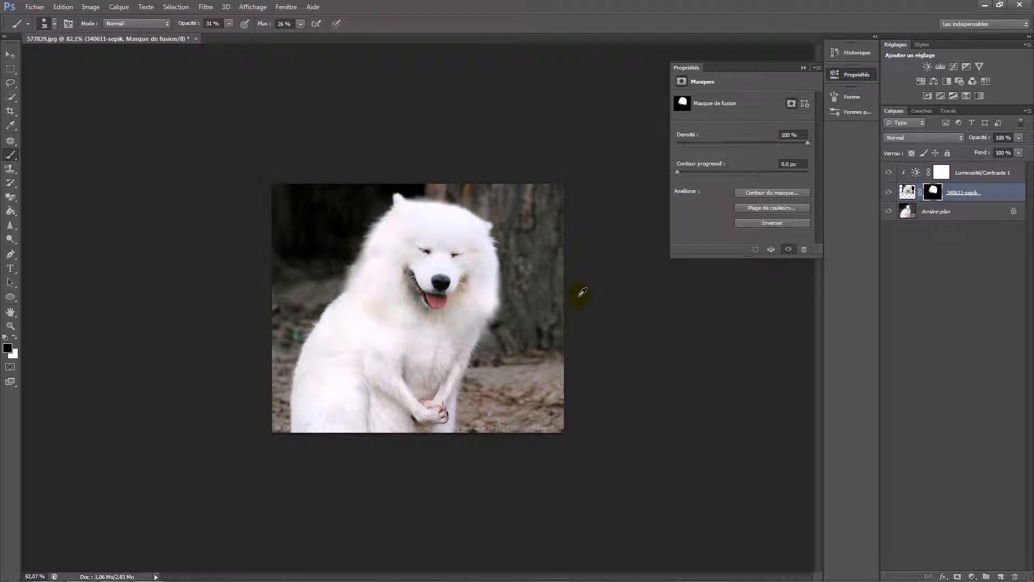
pyautogui.scroll(-2, 619, 230)
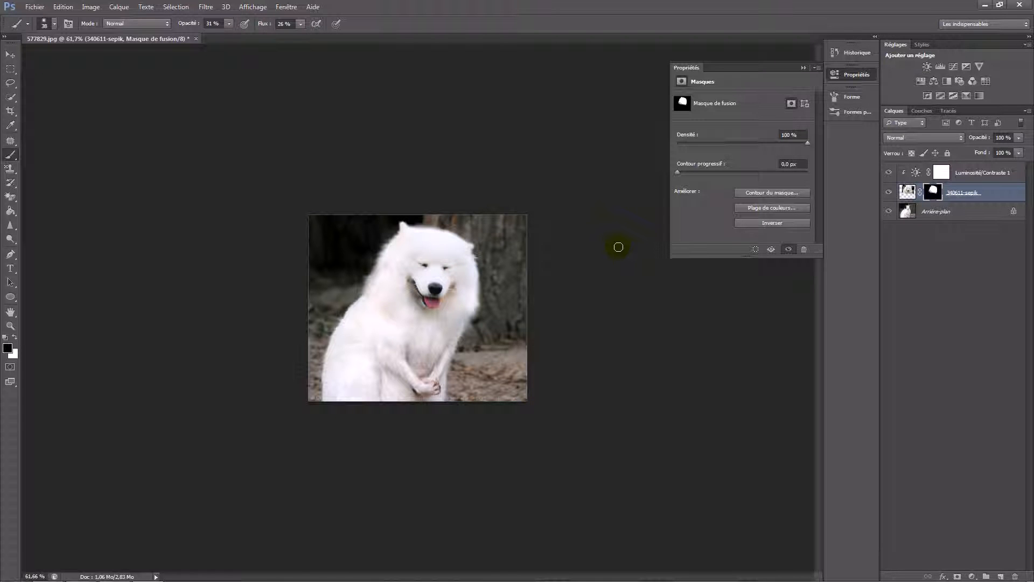
pyautogui.scroll(-2, 619, 247)
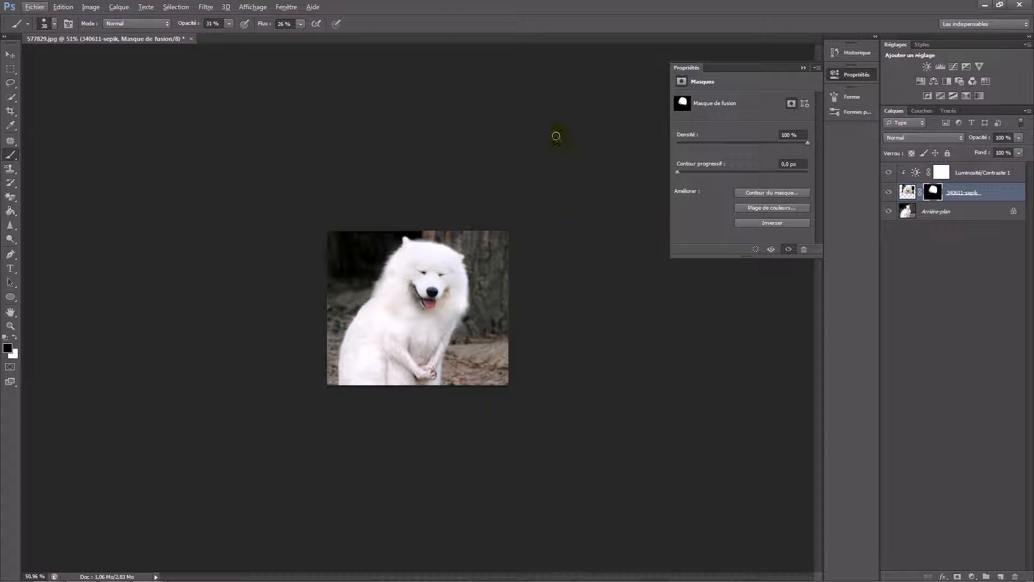